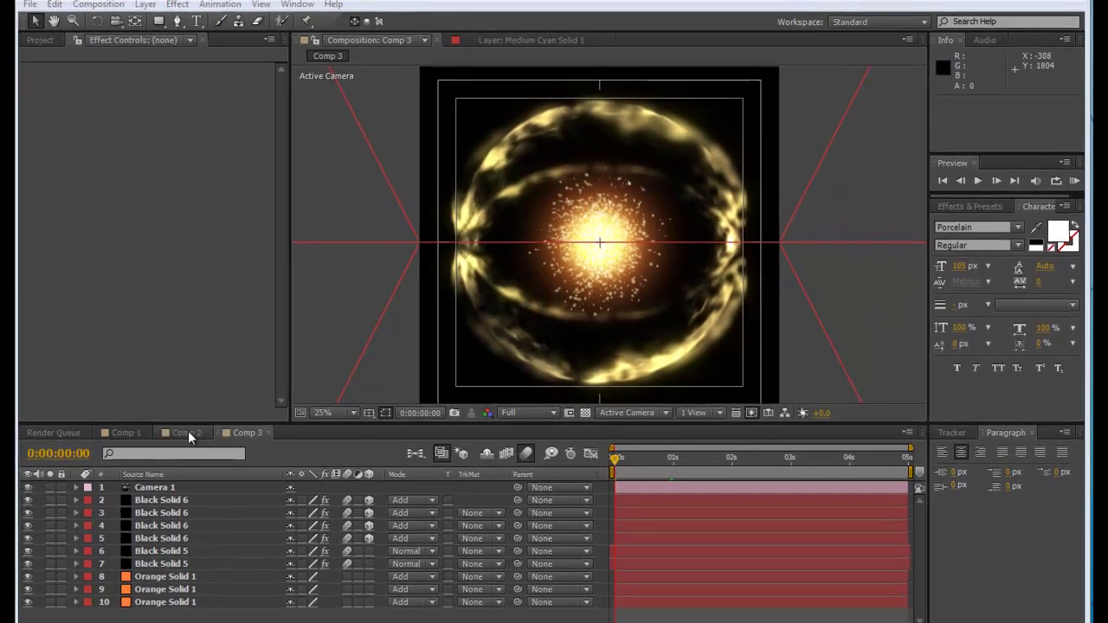
Open Comp 2 and play back the finished energy core composite over the room footage.
click(213, 423)
click(178, 438)
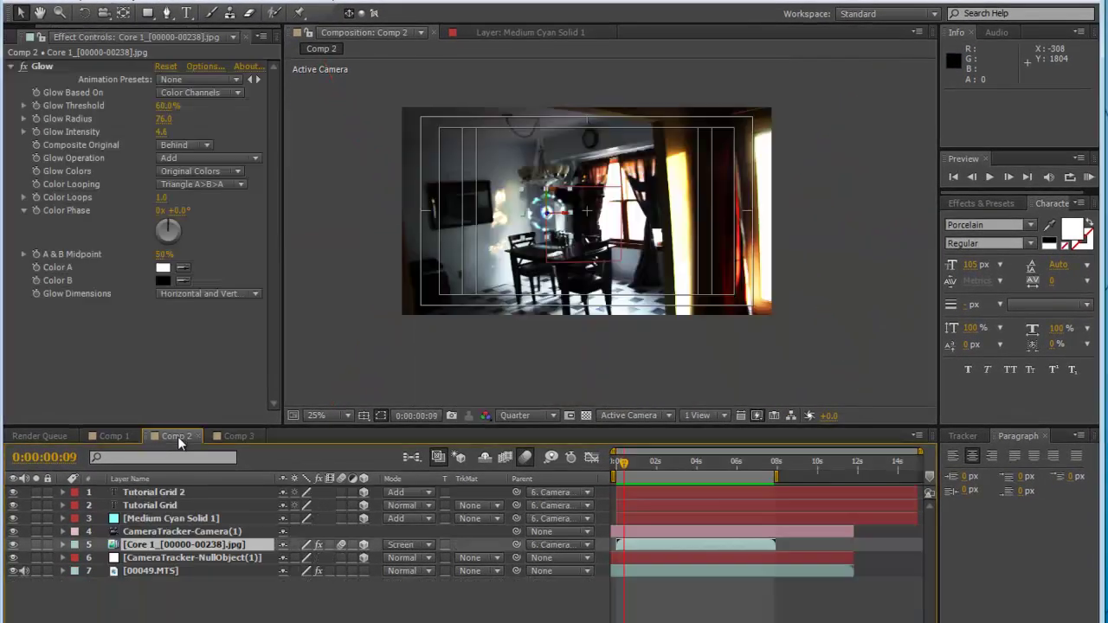
key(space)
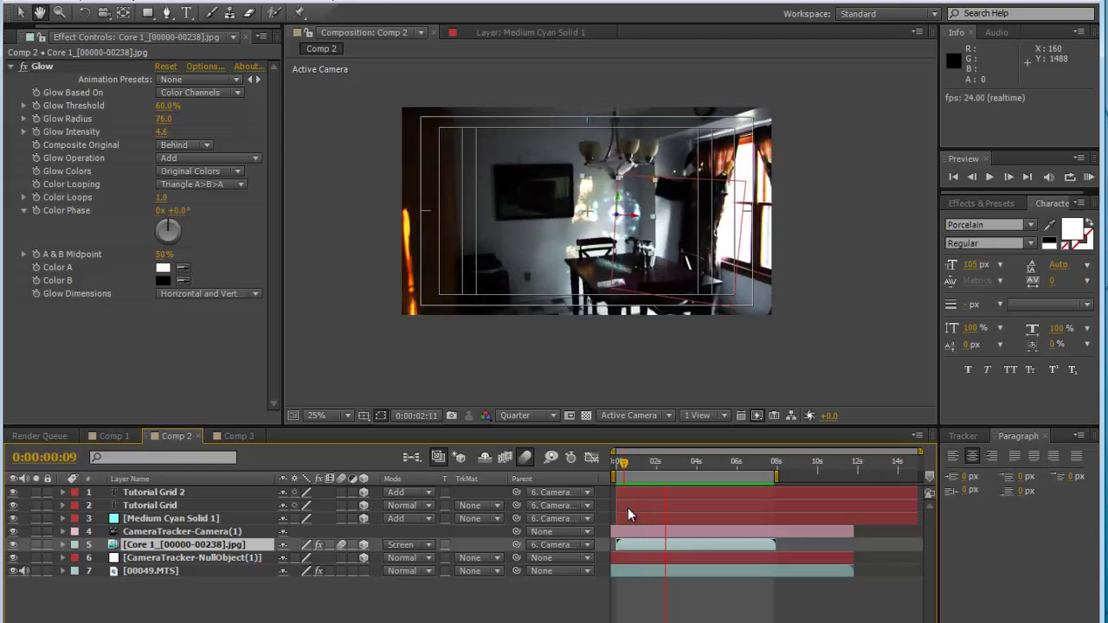
key(space)
key(space)
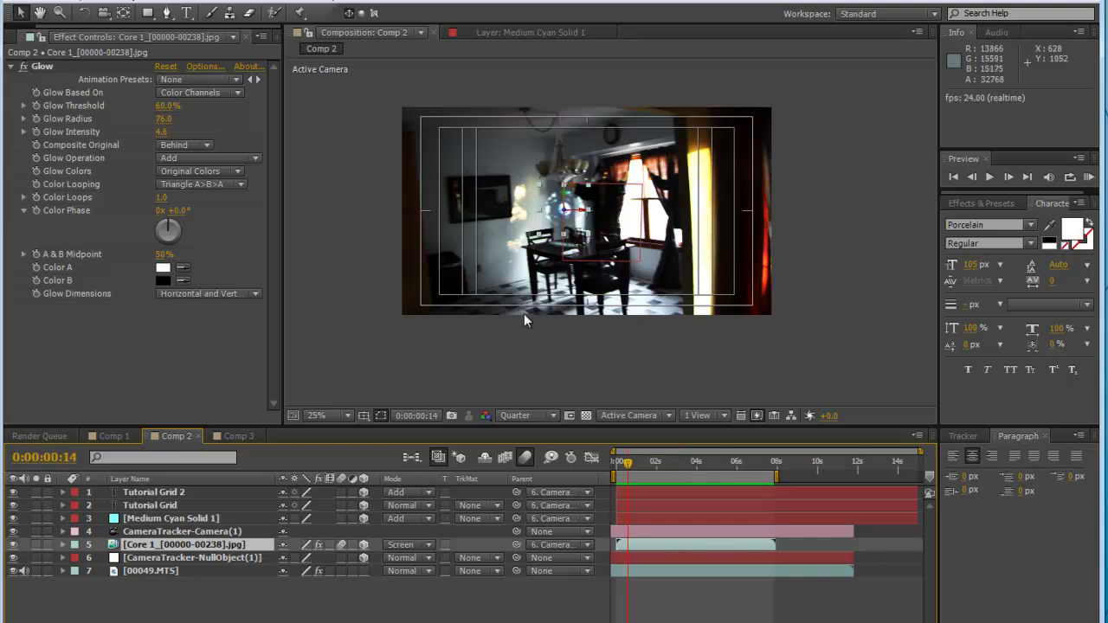
Return to Comp 3 and inspect the orange energy core in the composition view.
click(230, 438)
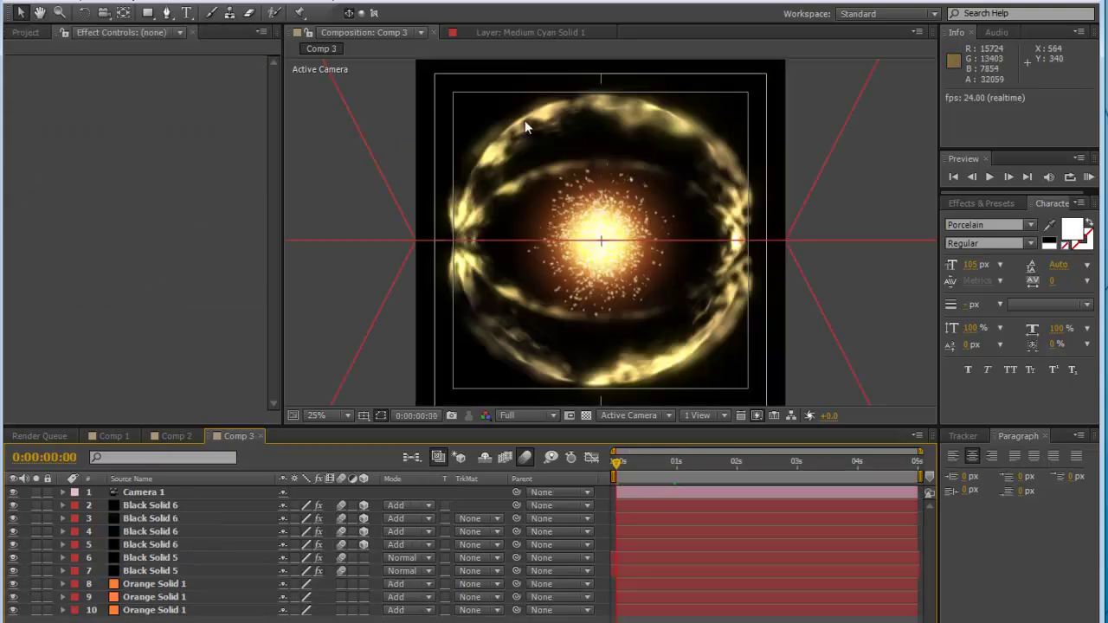
drag(665, 275, 812, 313)
scroll(638, 272, down, 2)
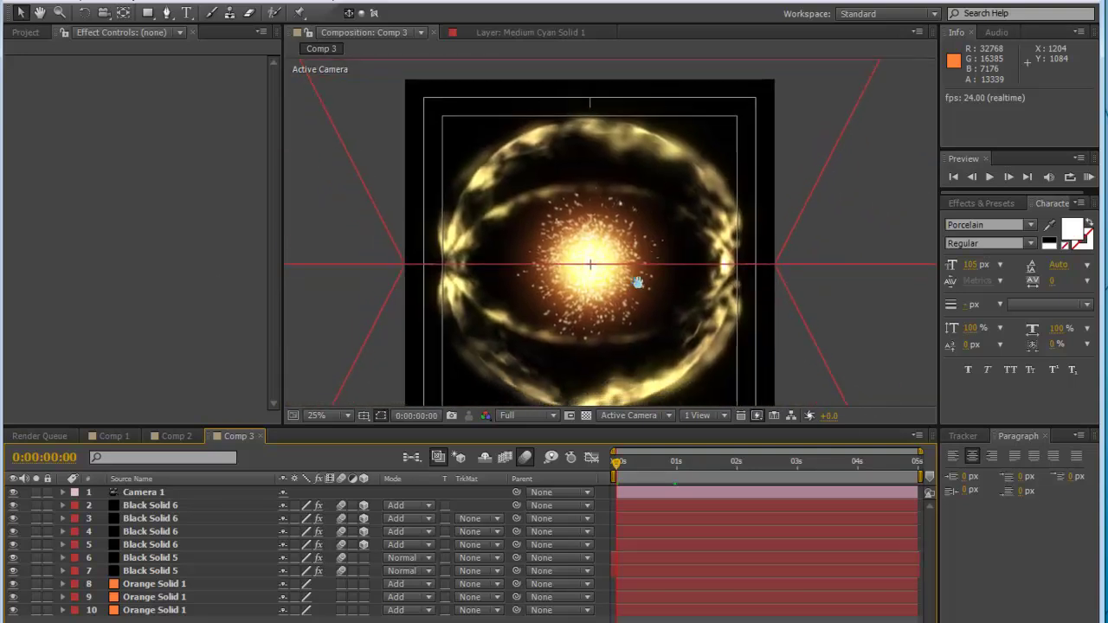
scroll(625, 278, up, 2)
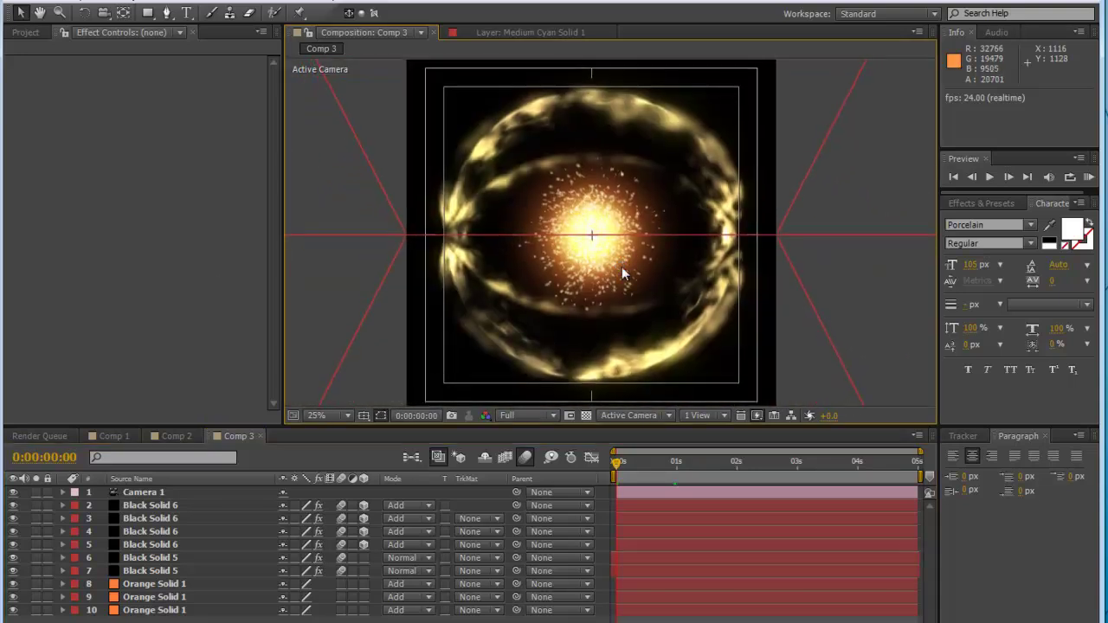
scroll(614, 273, down, 2)
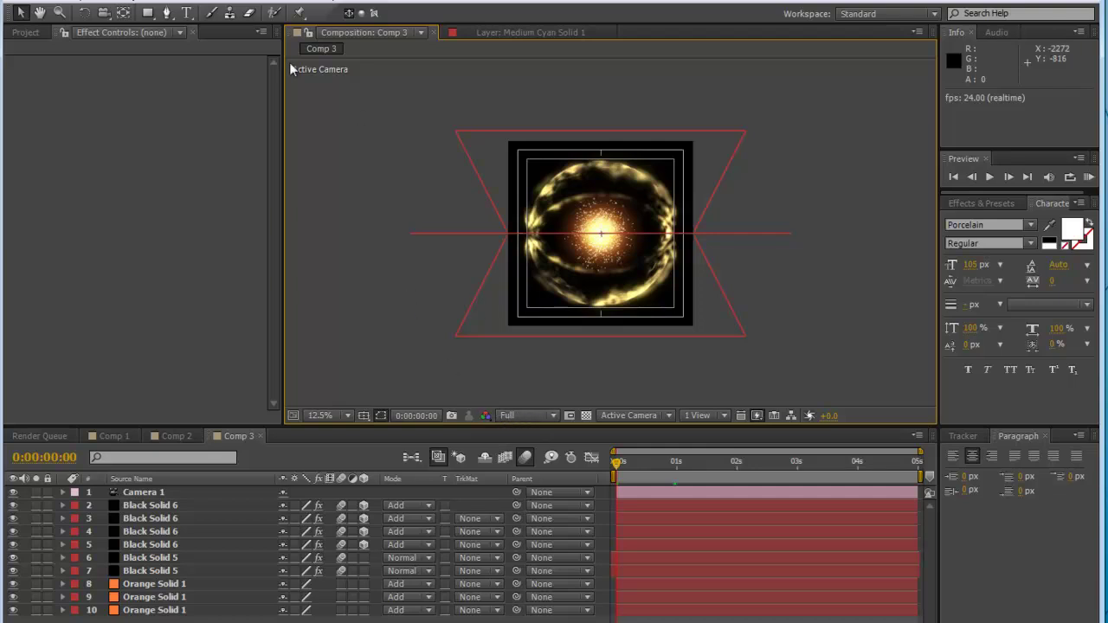
Start a movie export of Comp 3 and create a Core 2 folder inside Energy Cores as its destination.
click(95, 3)
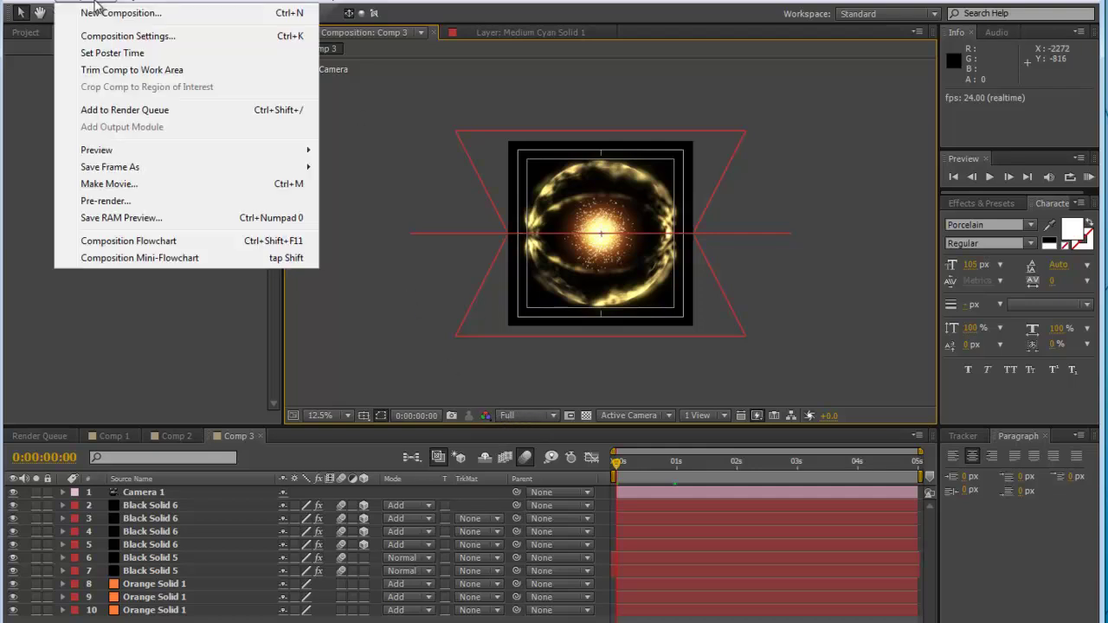
click(119, 185)
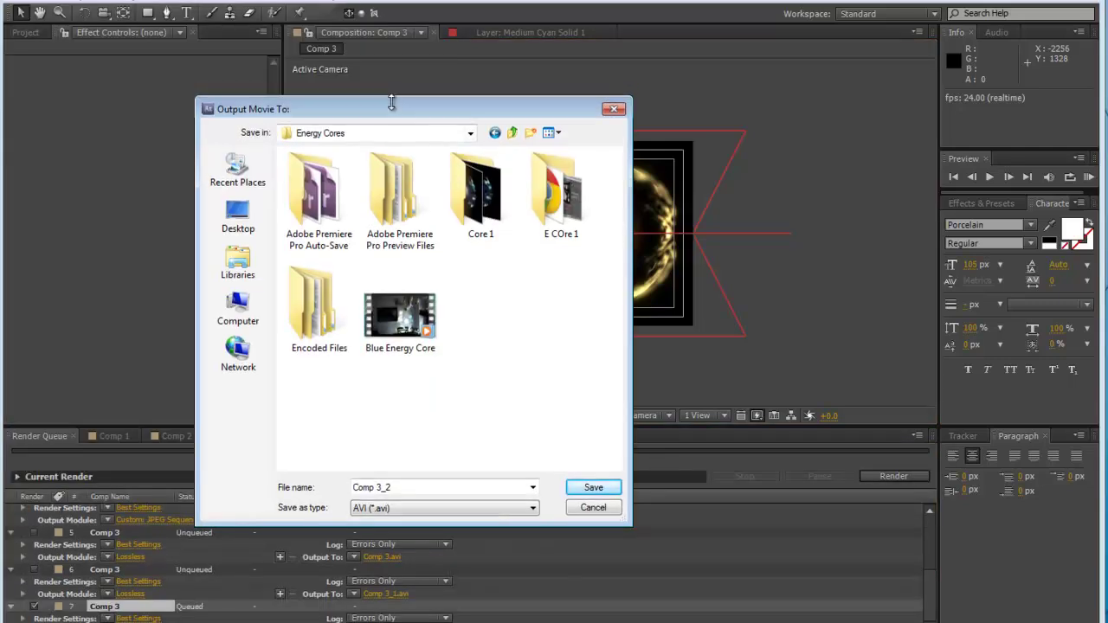
drag(391, 103, 392, 85)
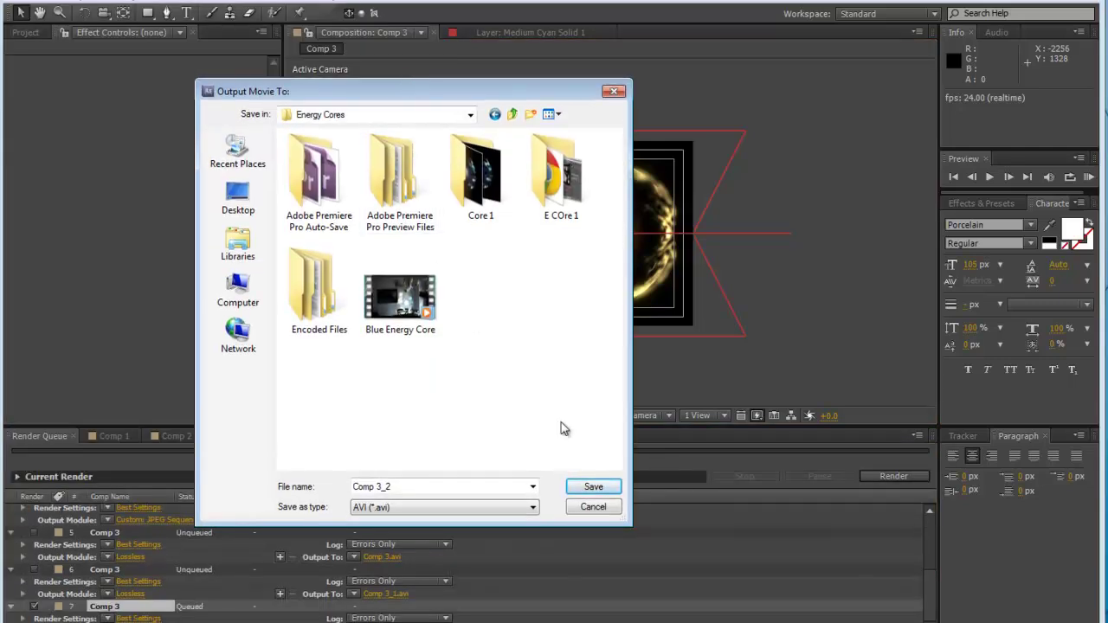
right_click(522, 360)
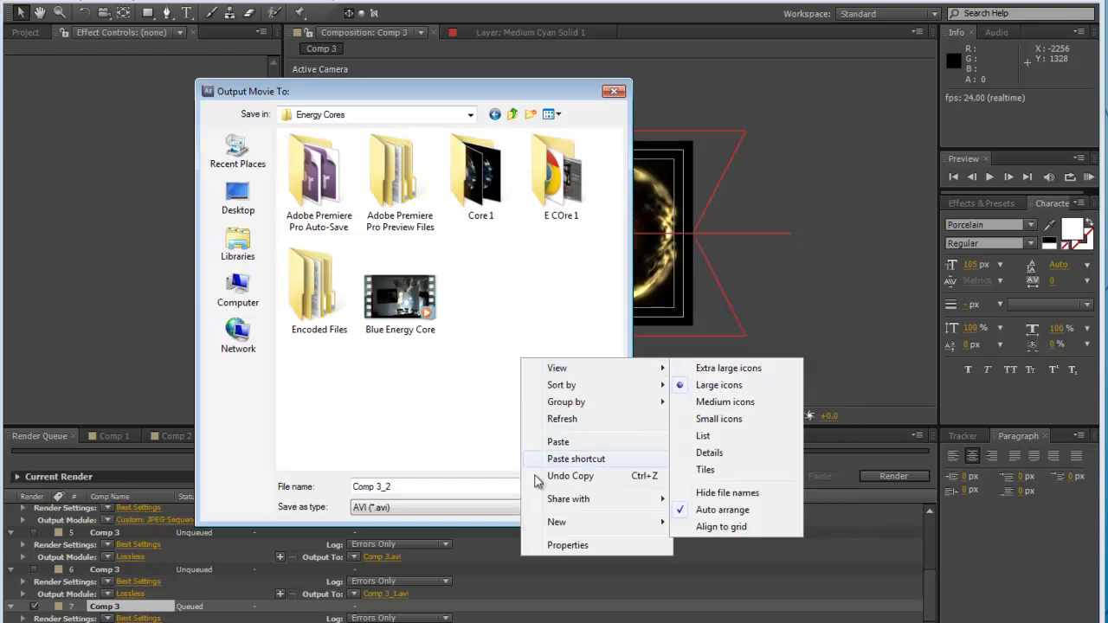
mouse_move(557, 523)
click(708, 278)
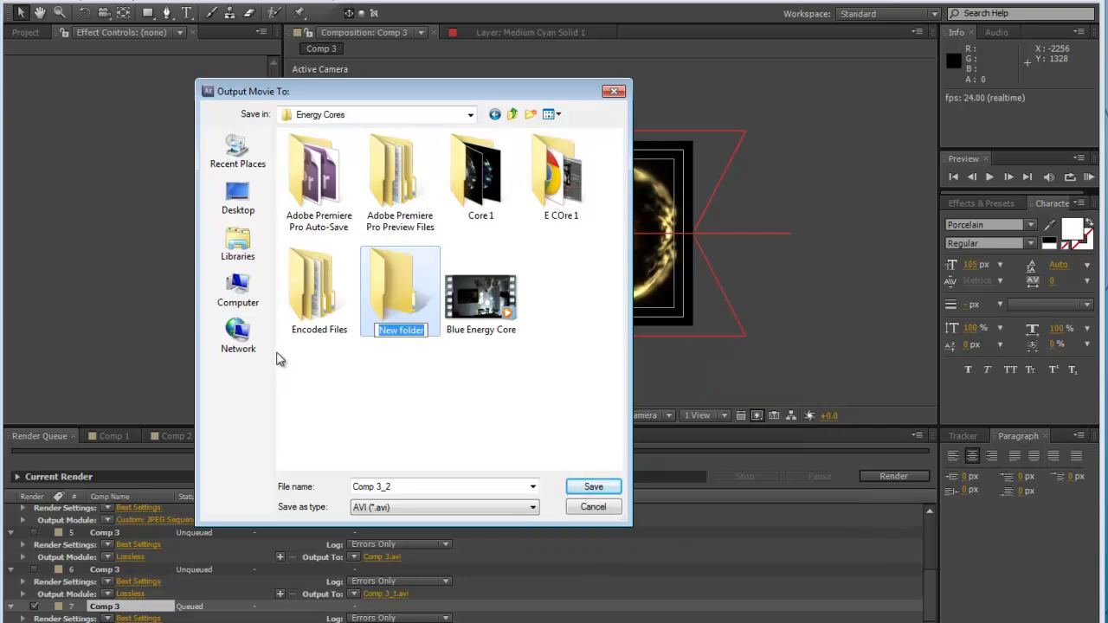
text(Core 2)
key(Return)
click(400, 290)
double_click(572, 201)
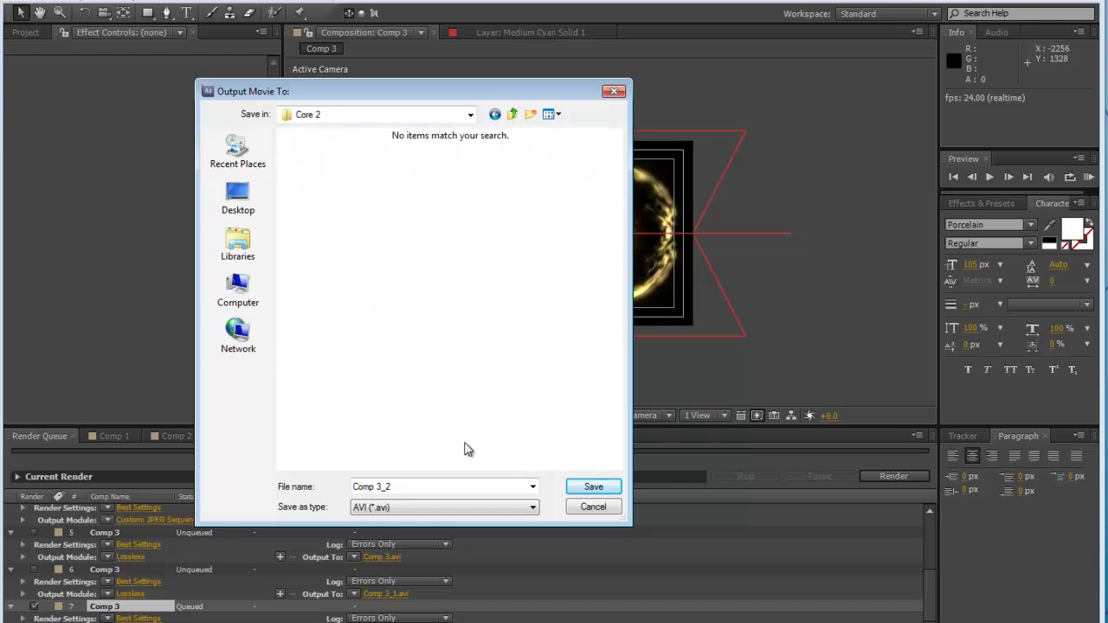
Name the output file Core2 and save it in the Core 2 folder.
click(417, 486)
text(Core2)
click(430, 507)
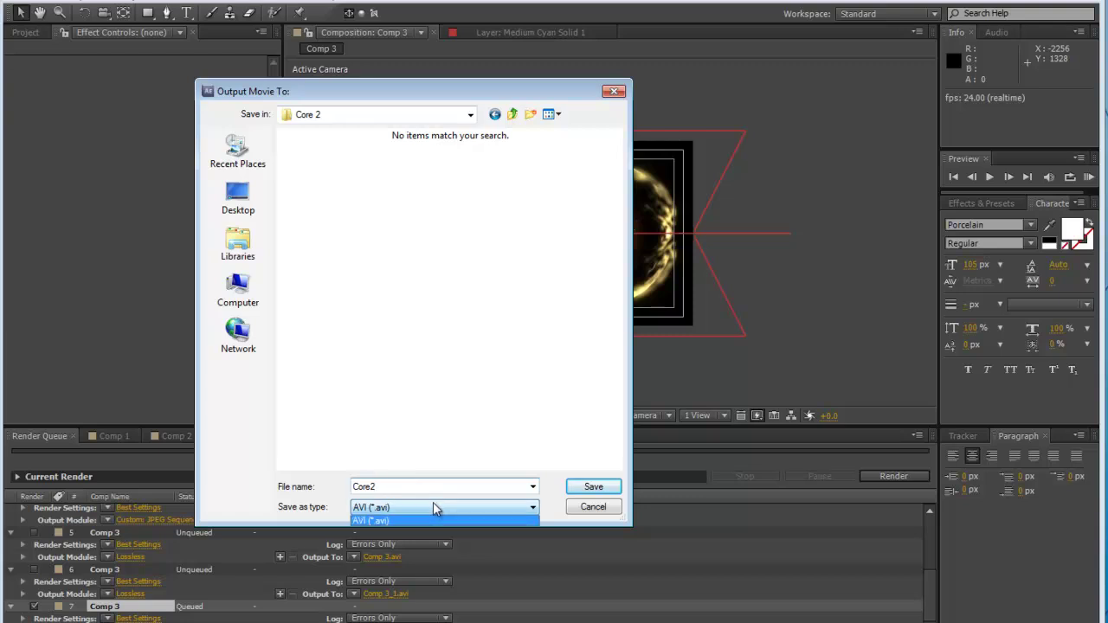
click(593, 486)
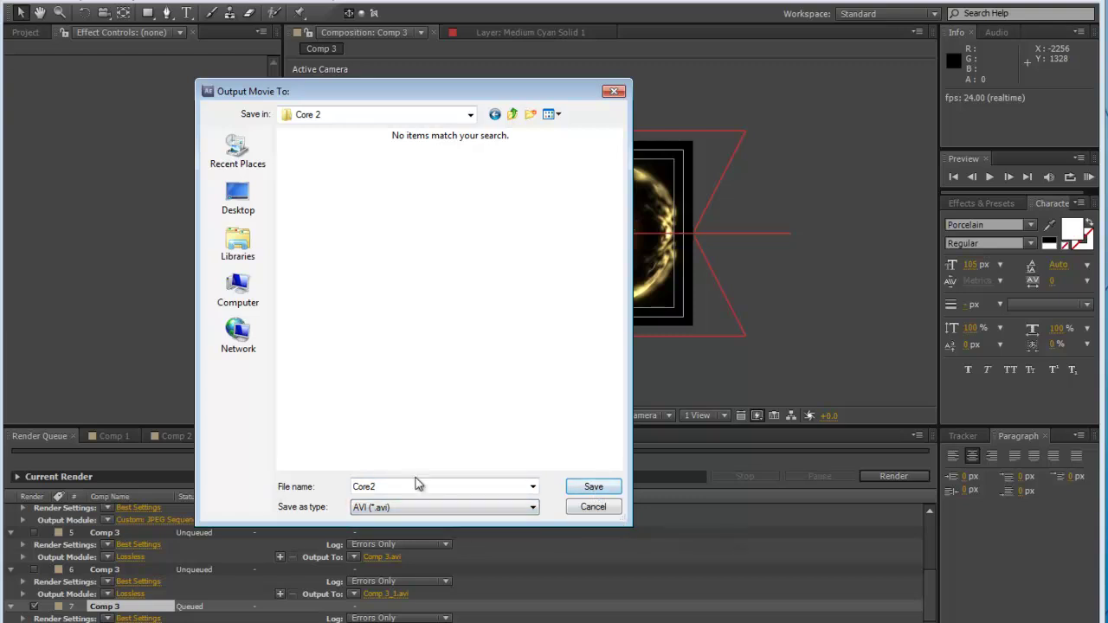
click(604, 488)
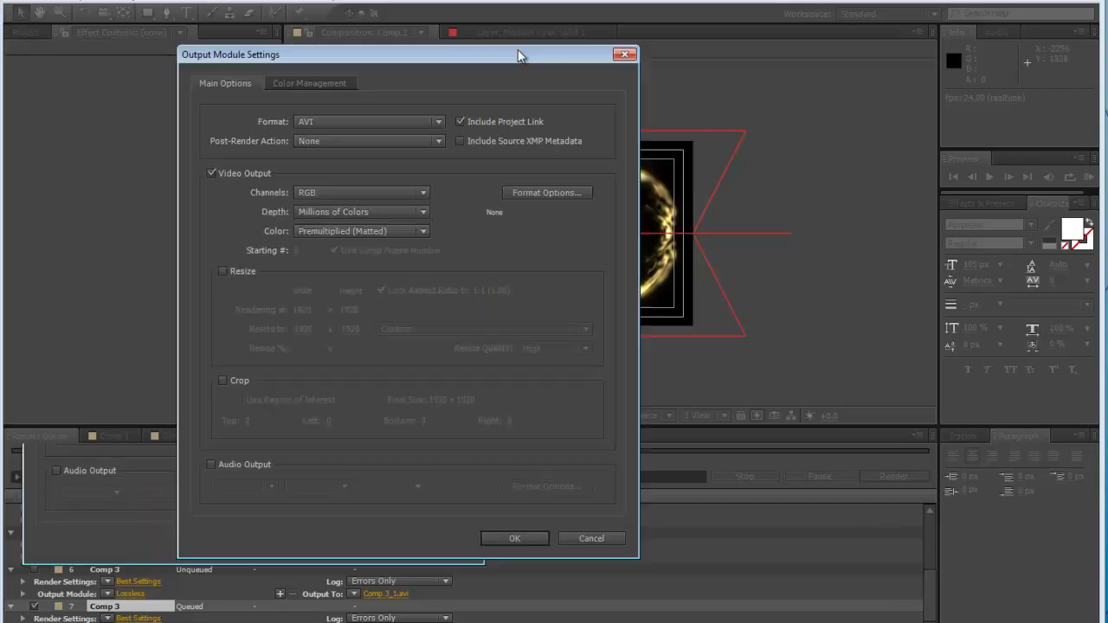
Set the output module format to PNG Sequence and start rendering Comp 3.
click(374, 103)
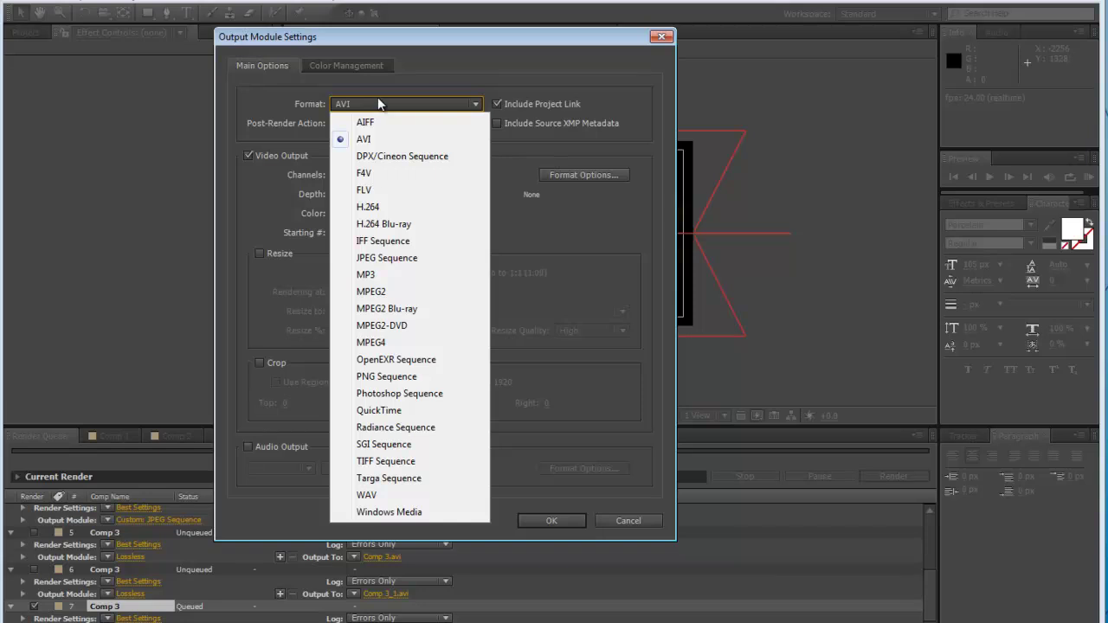
click(400, 378)
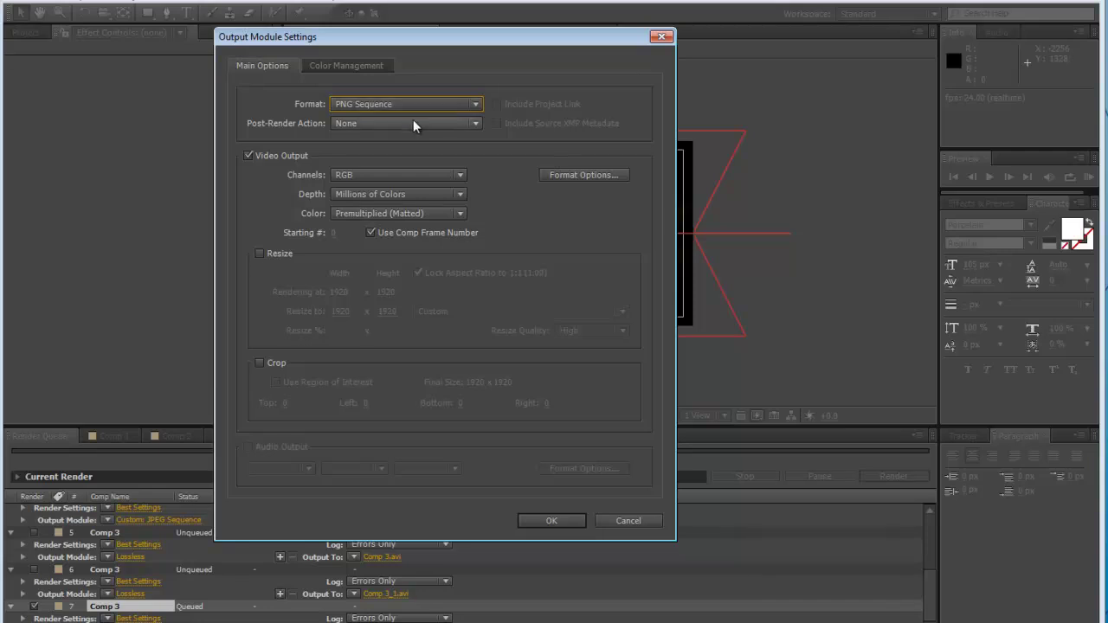
click(572, 524)
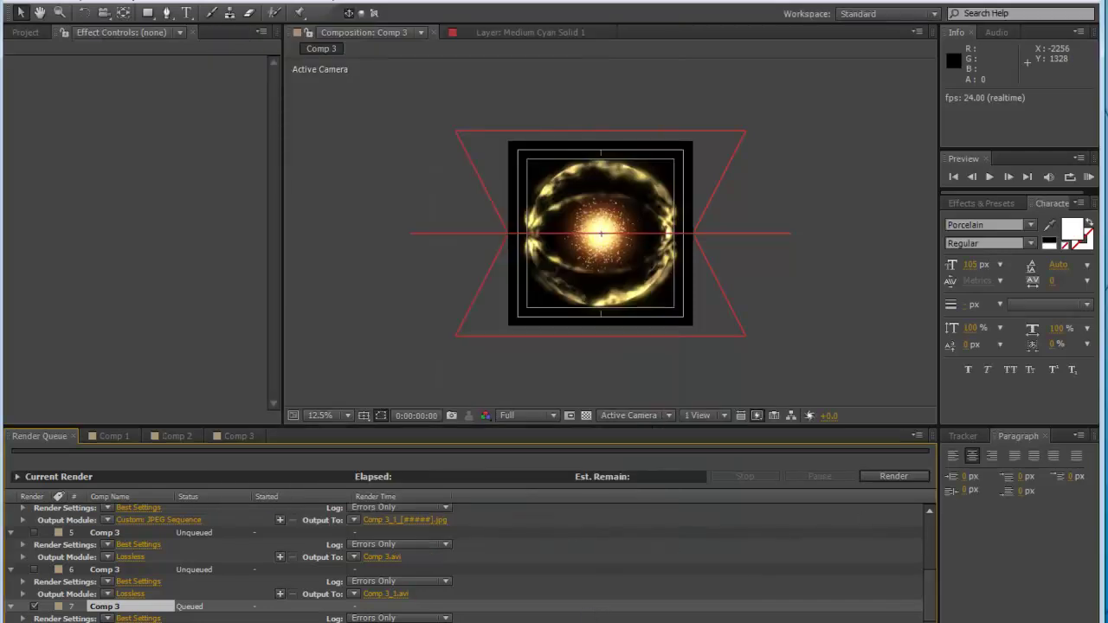
click(895, 476)
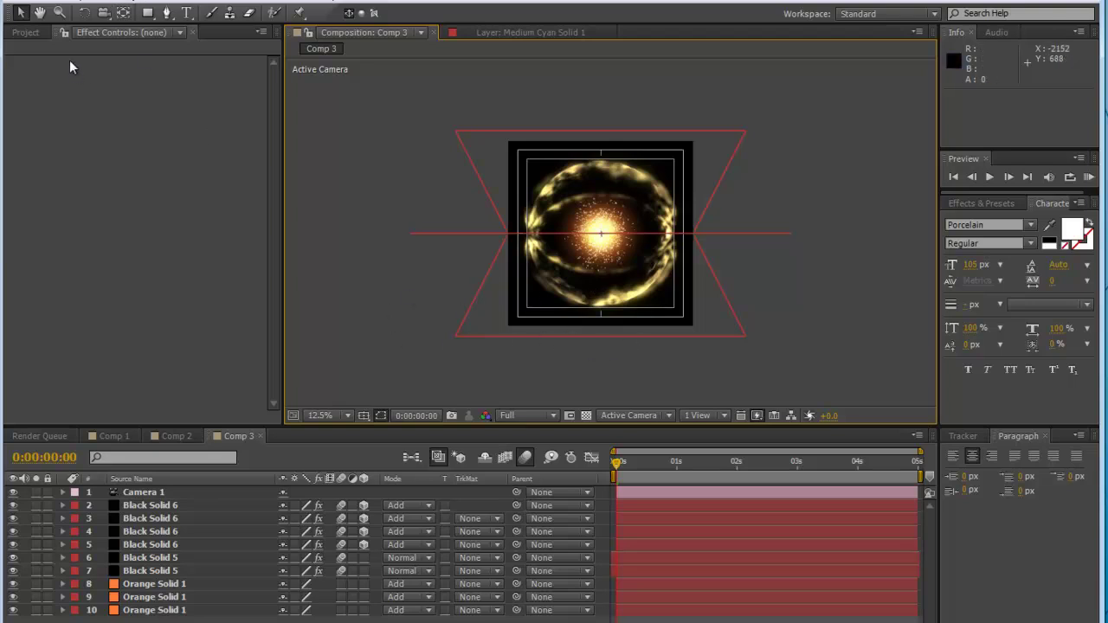
Create a new 1920 x 1080 composition at 23.976 fps with a 10-second duration.
click(52, 4)
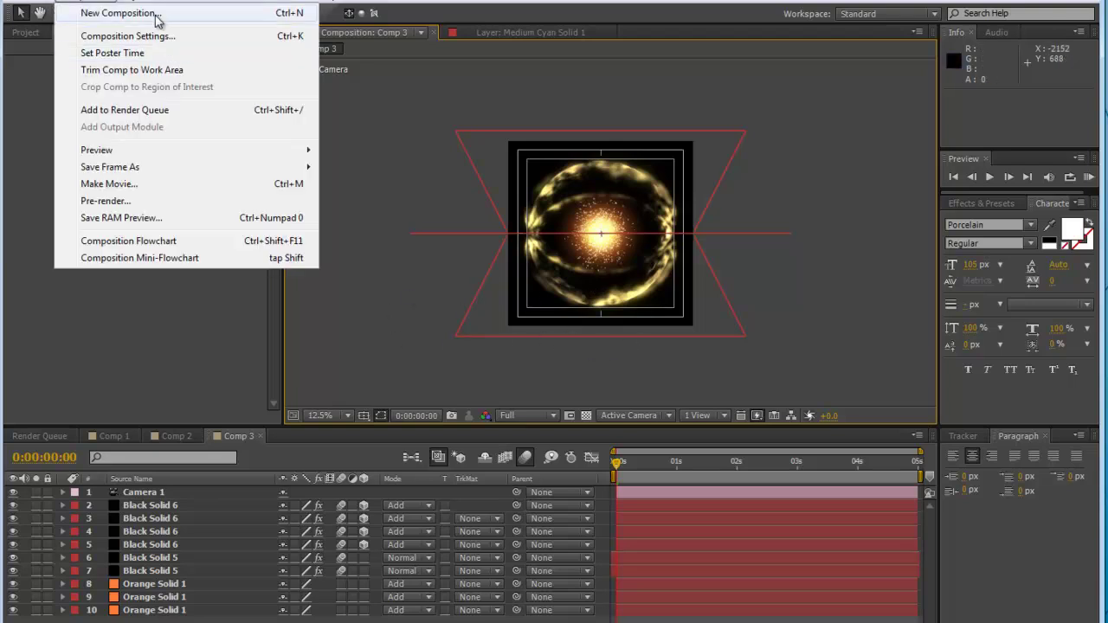
click(228, 14)
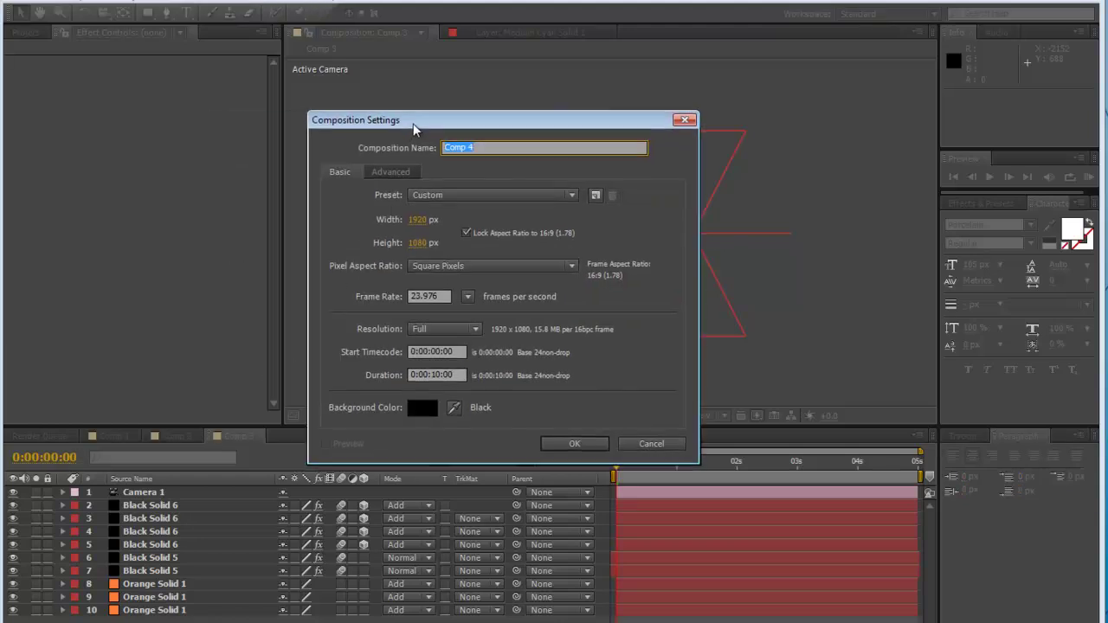
click(594, 445)
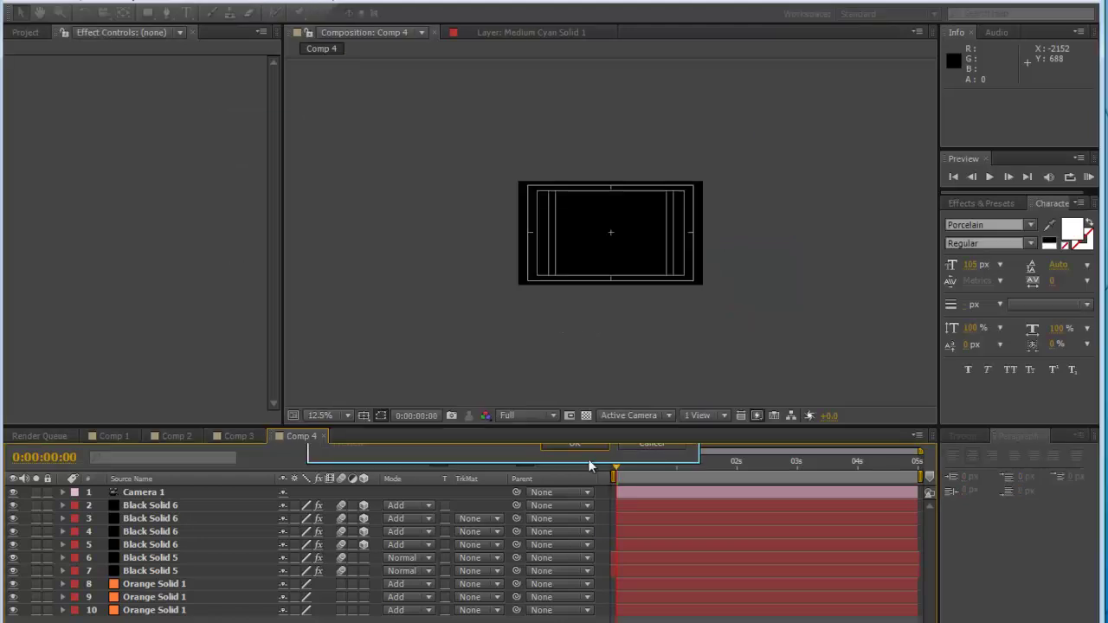
Add the 00049.MTS footage from the project to the new composition's timeline.
click(29, 33)
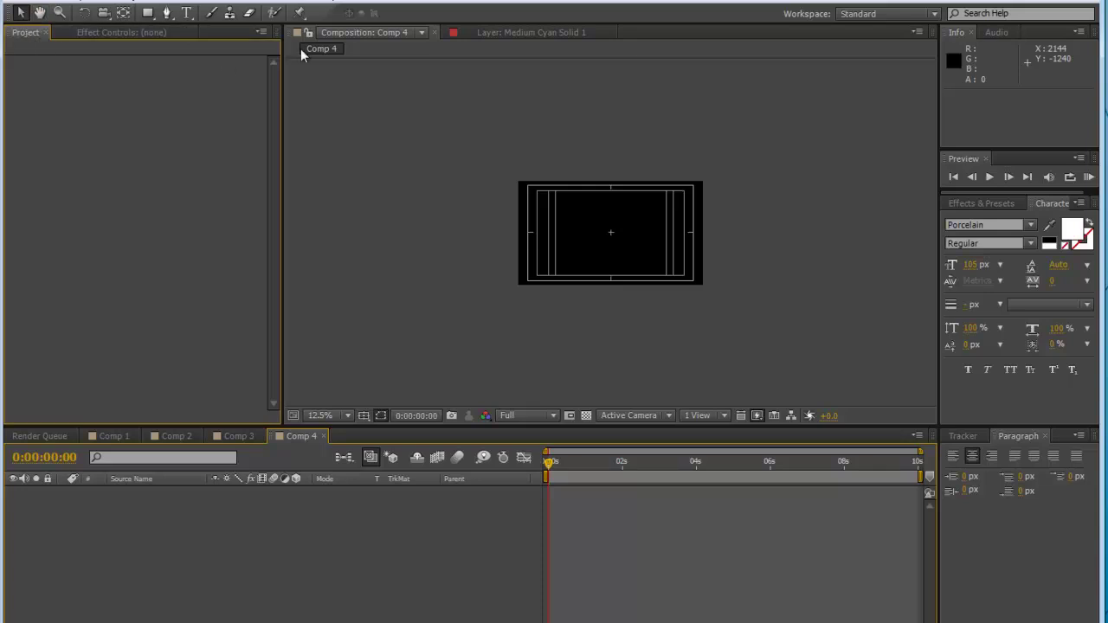
click(76, 333)
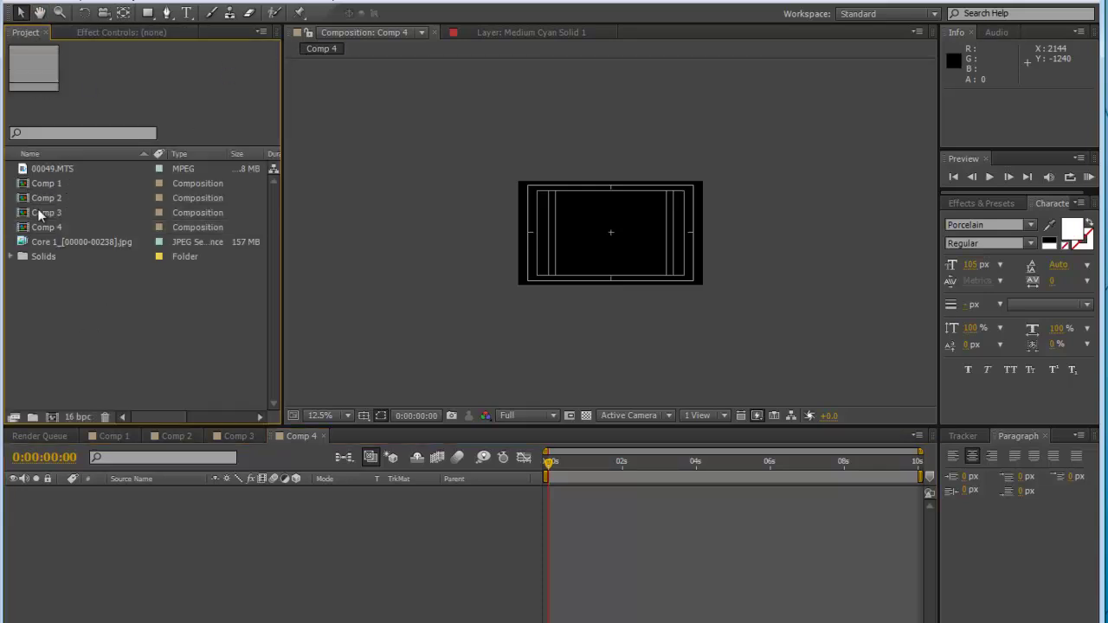
click(49, 168)
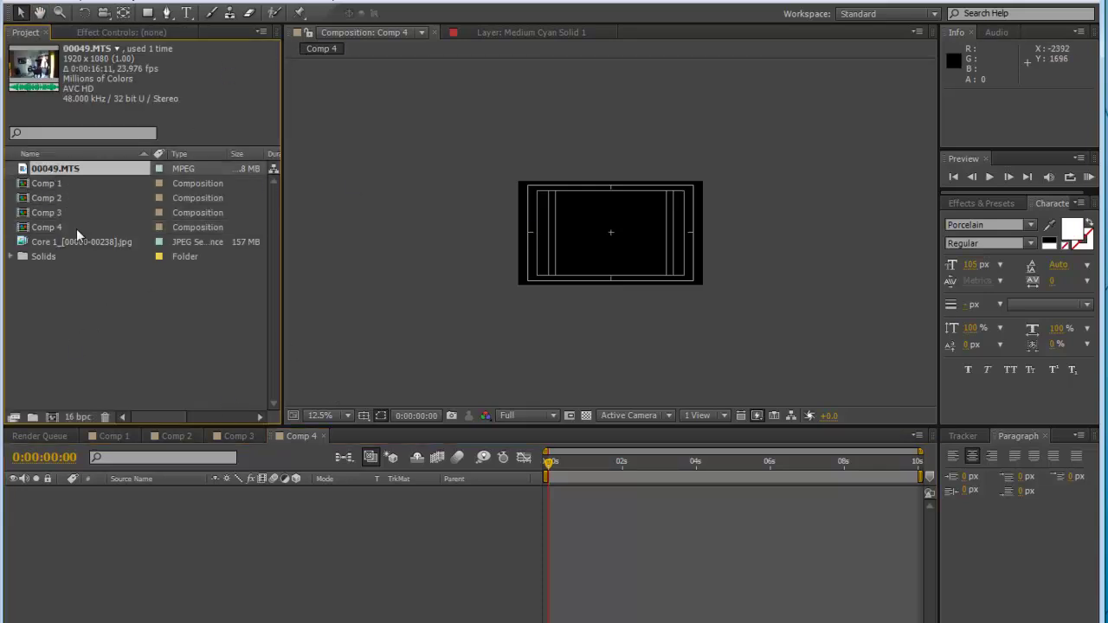
drag(28, 176, 88, 536)
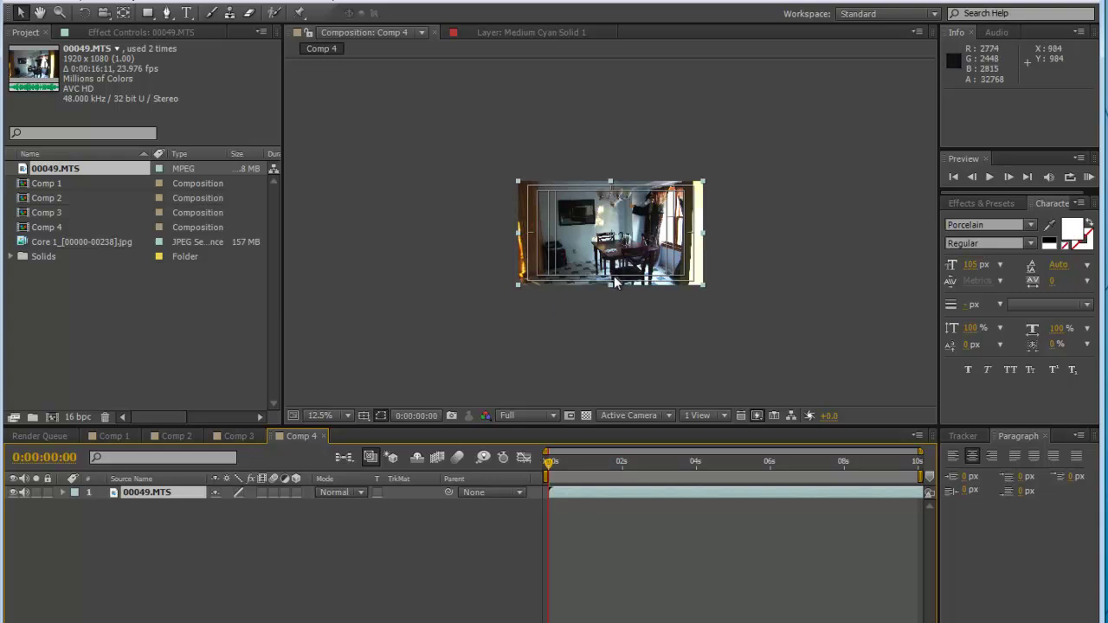
Play back the room footage in Comp 4 and park the current time at 0:00:04:14.
scroll(628, 271, up, 1)
key(space)
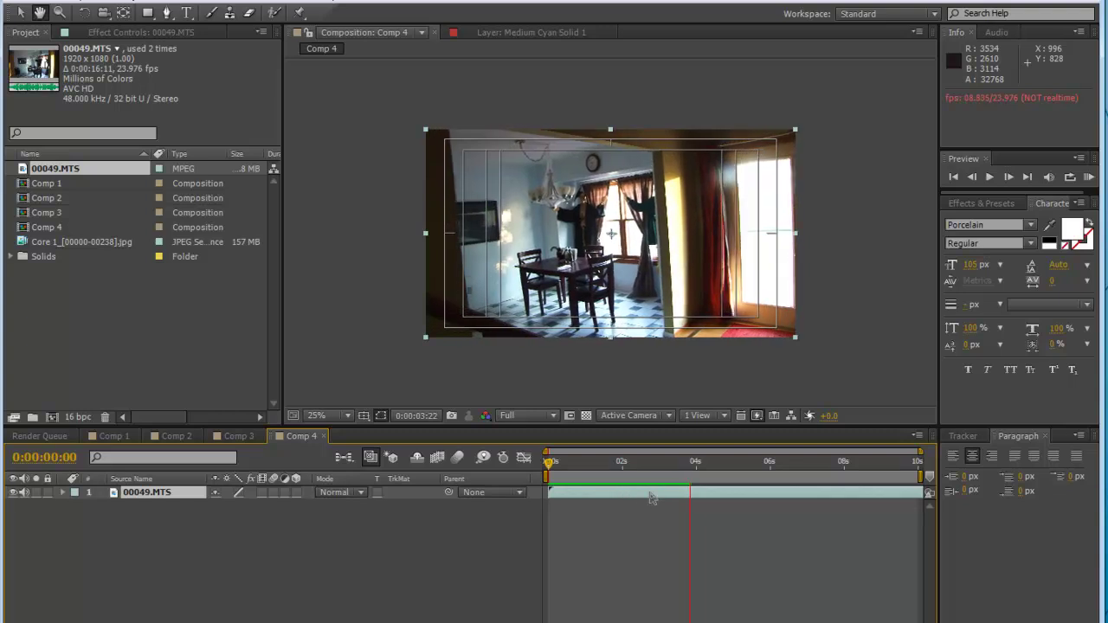
key(space)
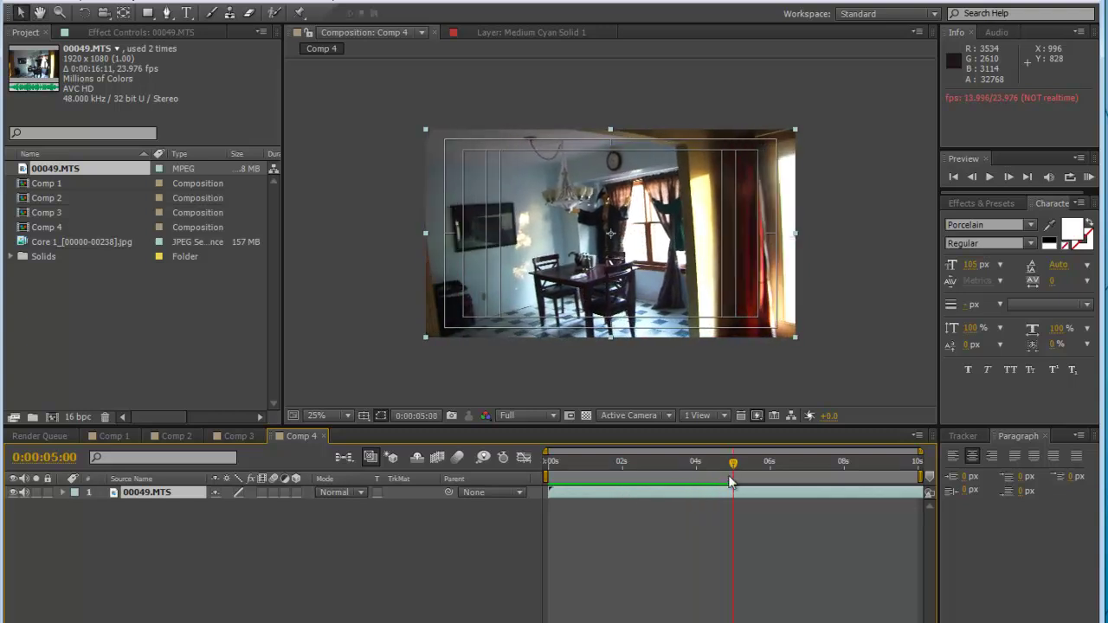
click(698, 462)
key(space)
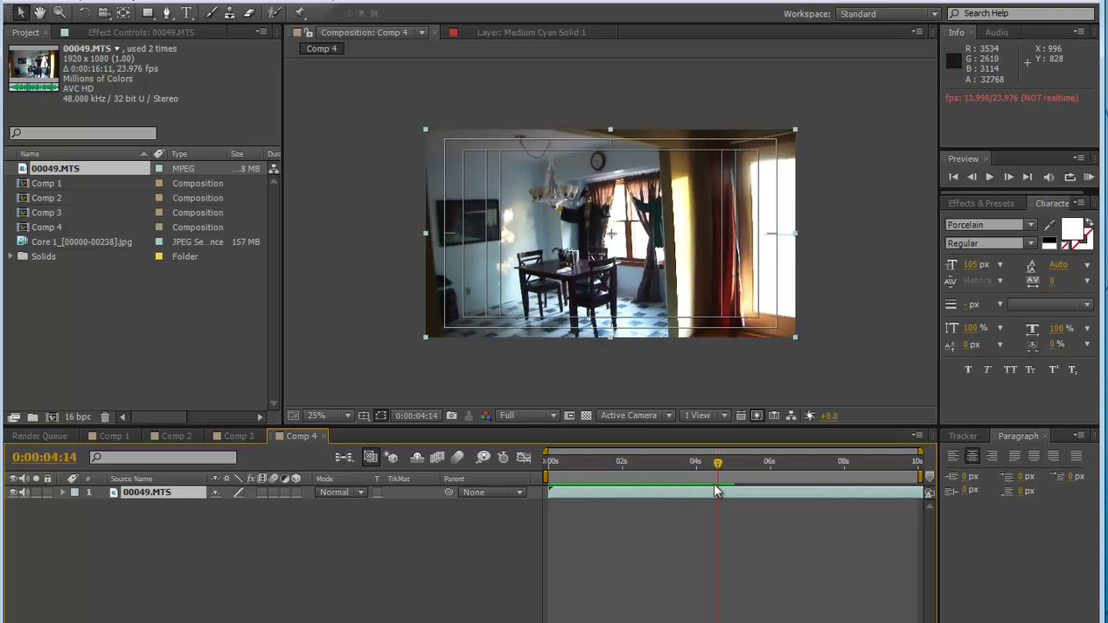
Shift the 00049.MTS layer earlier so its in point is at -0:00:04:15, and preview it from the start.
drag(720, 491, 549, 492)
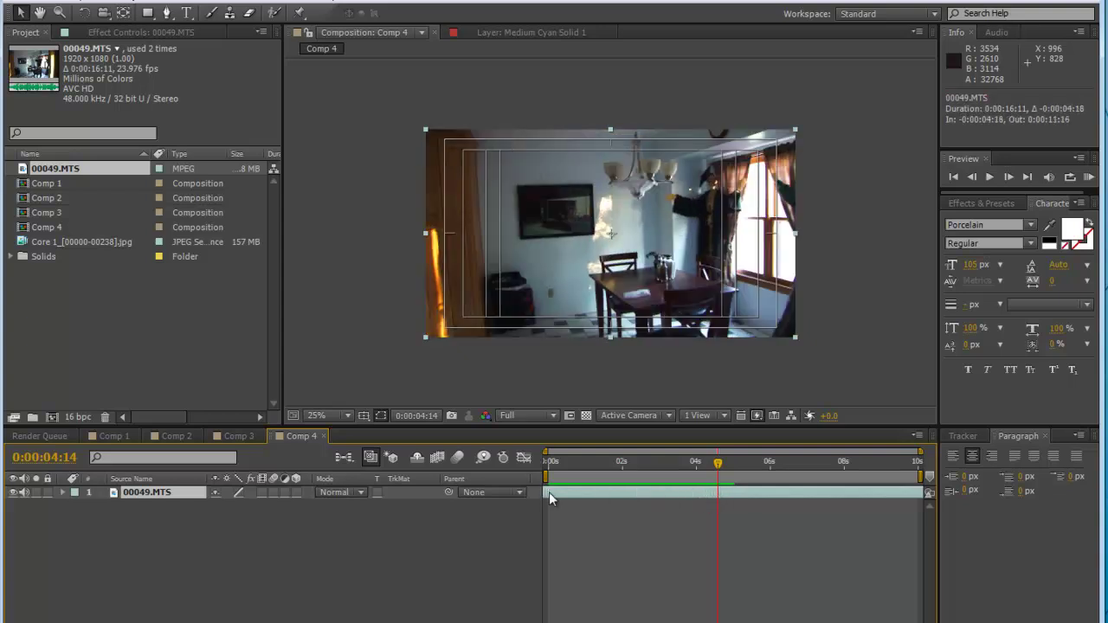
click(544, 465)
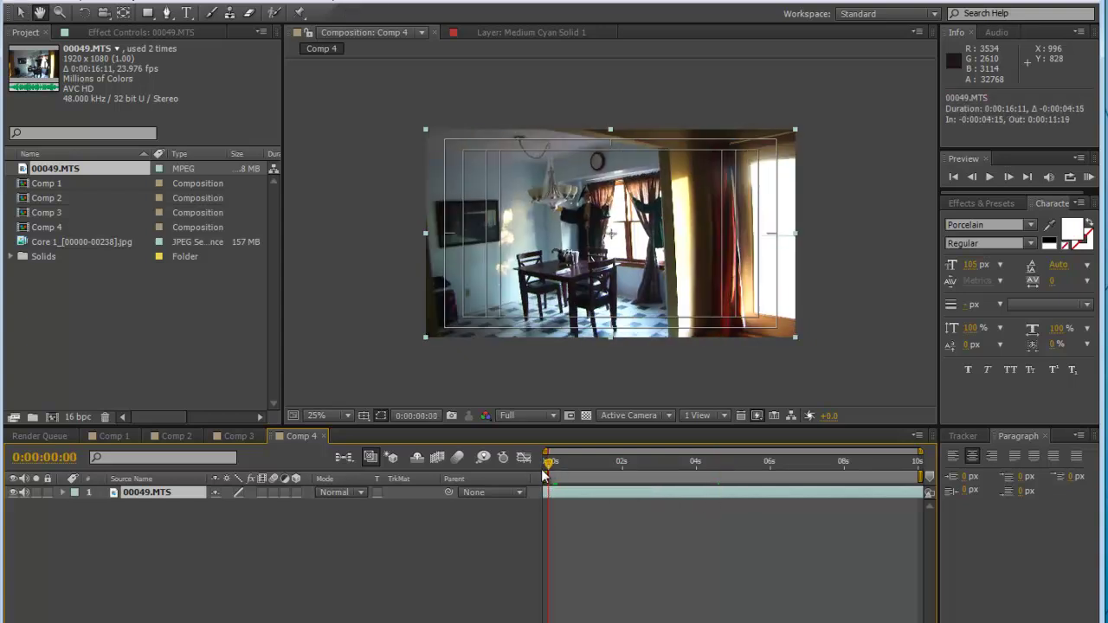
key(space)
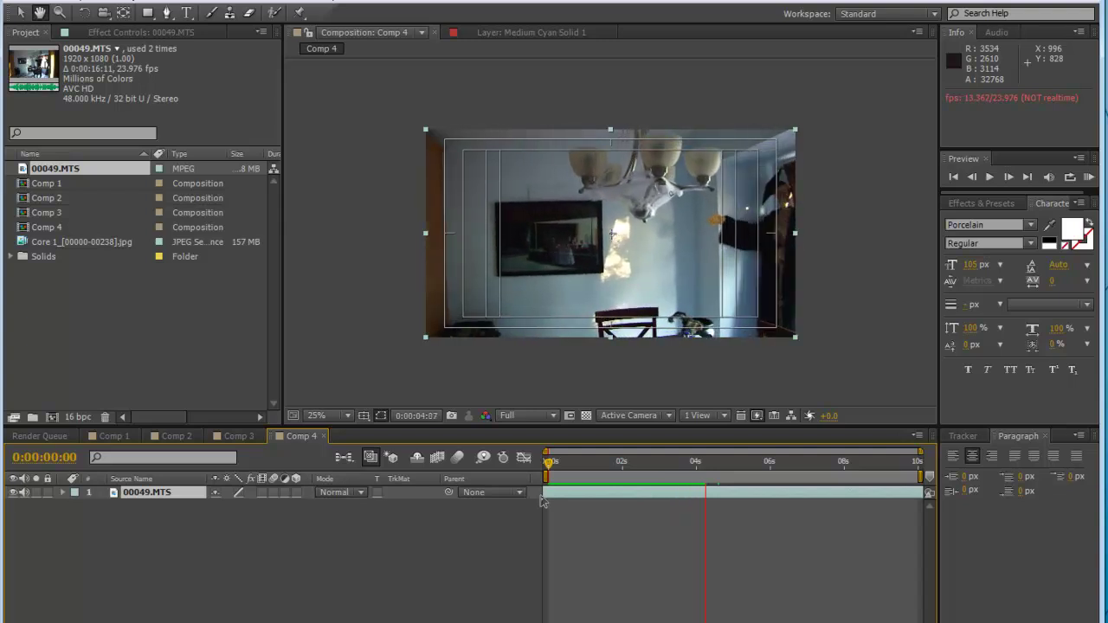
key(space)
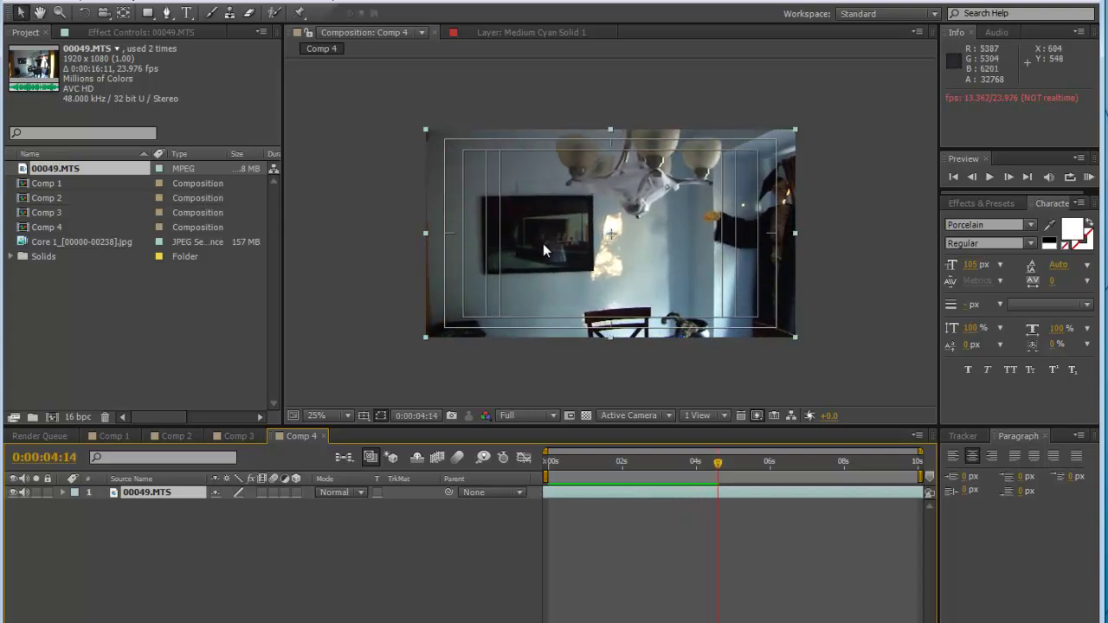
key(space)
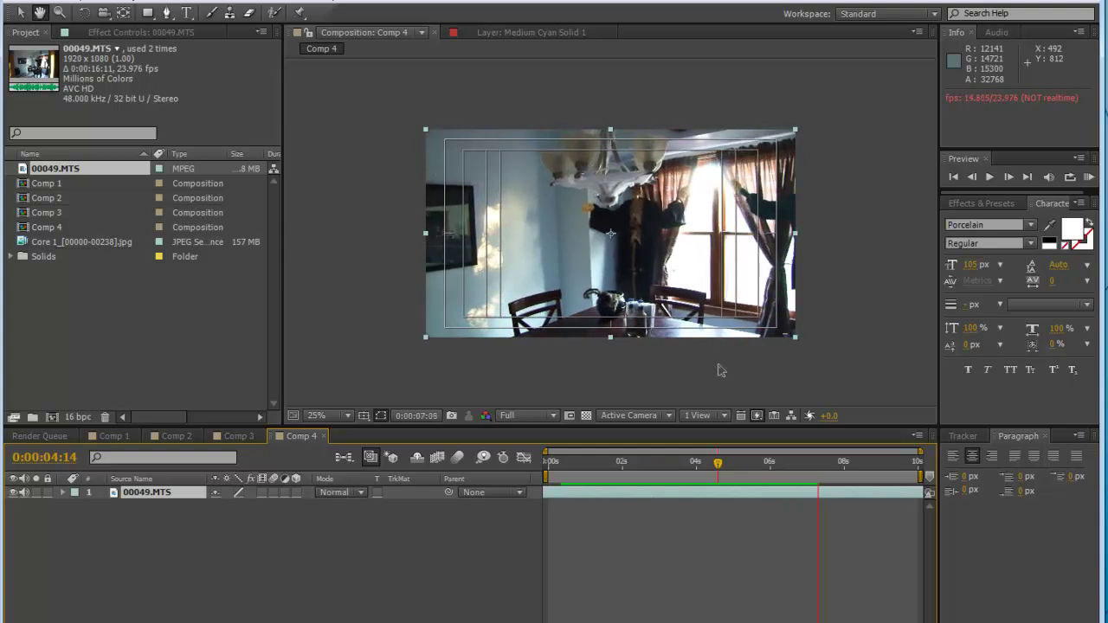
End the preview, trim the Comp 4 work area to end at 0:00:07:23, and return the current time to 0:00:00:00.
key(space)
drag(921, 477, 846, 497)
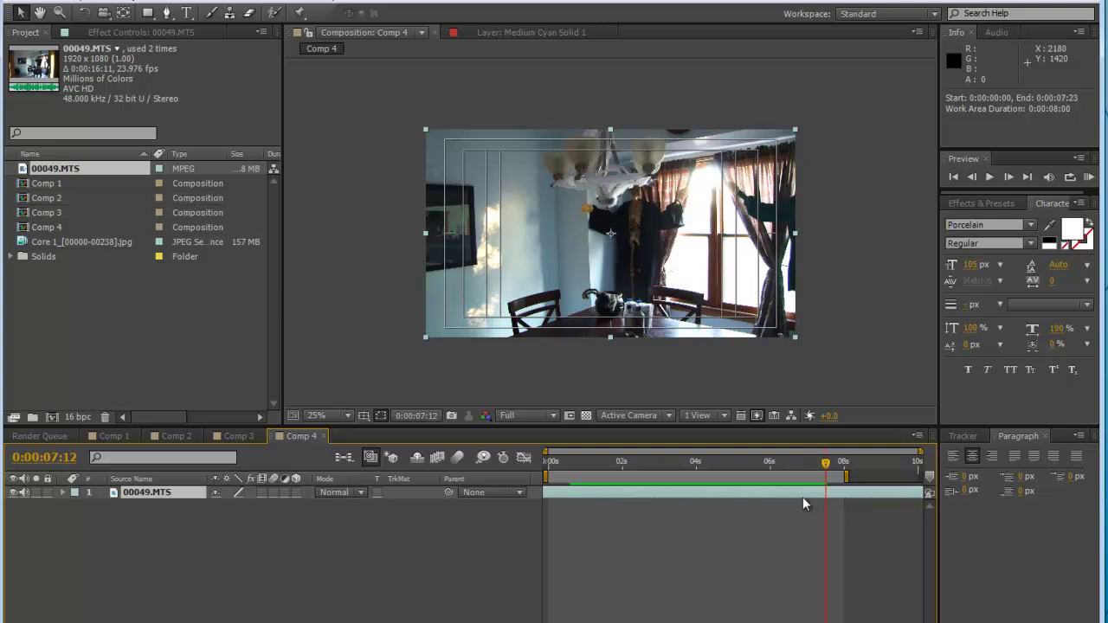
drag(644, 476, 548, 467)
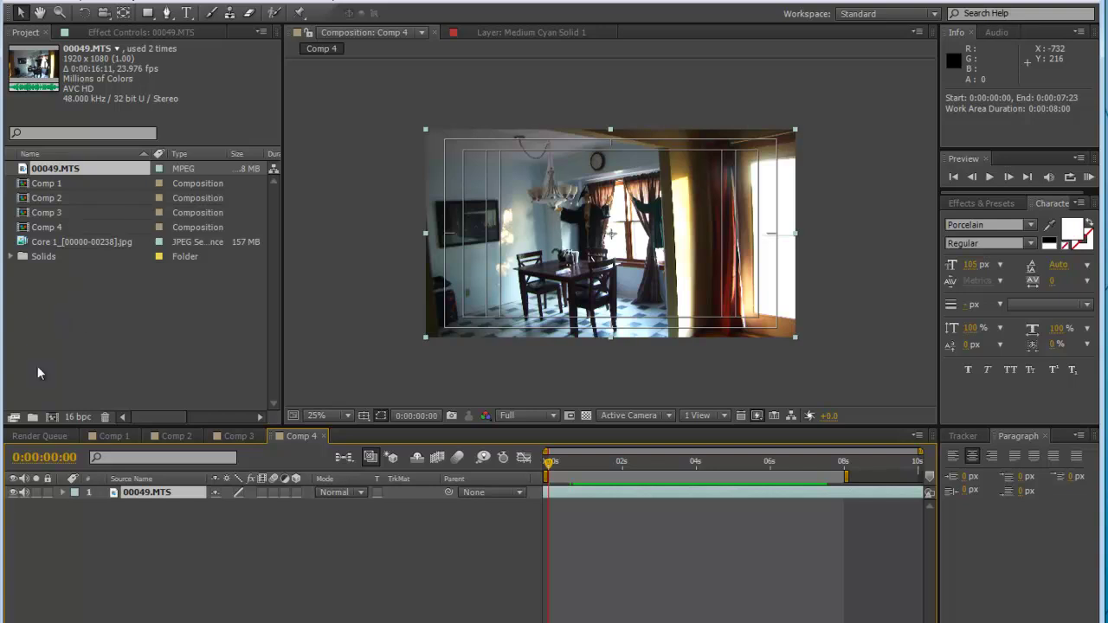
Start a file import and browse to the Core 1 folder of rendered frames.
click(15, 1)
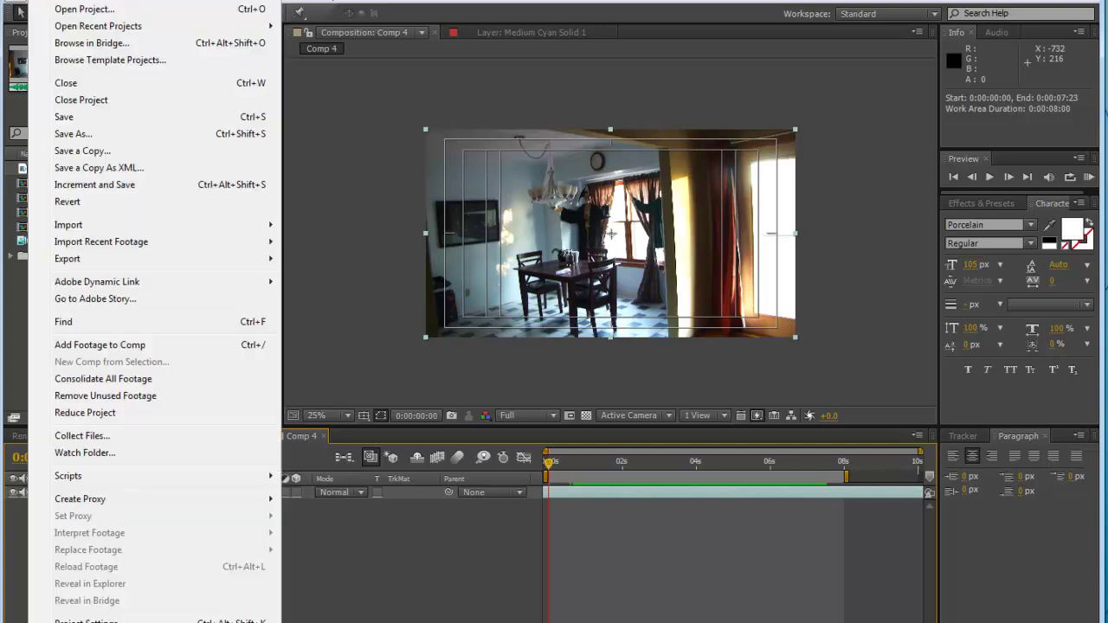
mouse_move(87, 226)
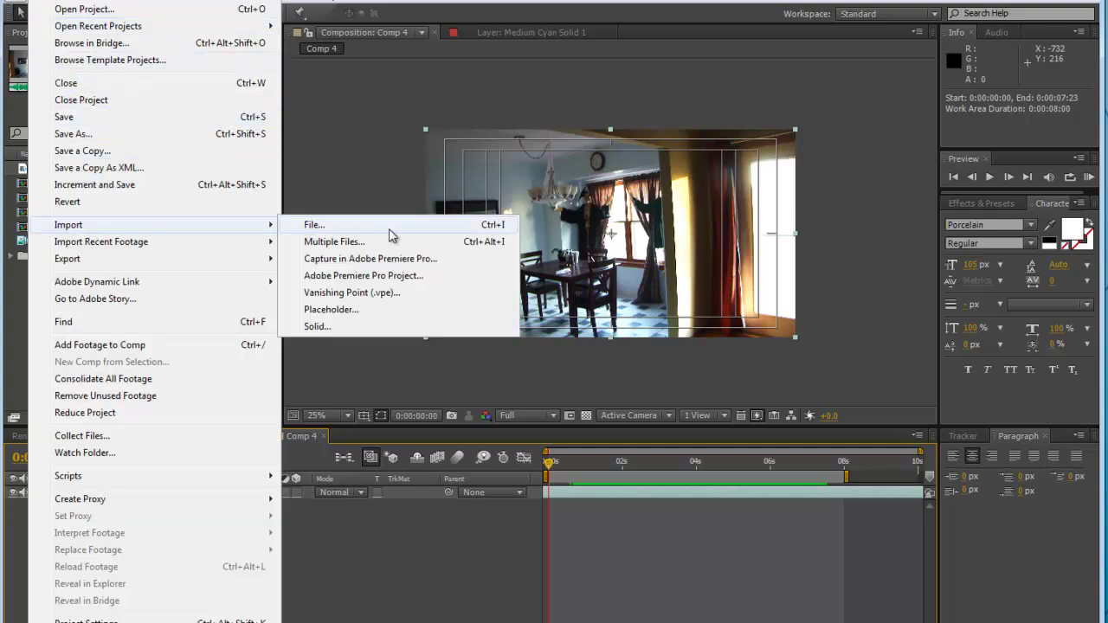
click(390, 227)
click(512, 113)
double_click(494, 208)
mouse_move(611, 143)
mouse_down()
mouse_move(616, 325)
mouse_move(615, 143)
mouse_up()
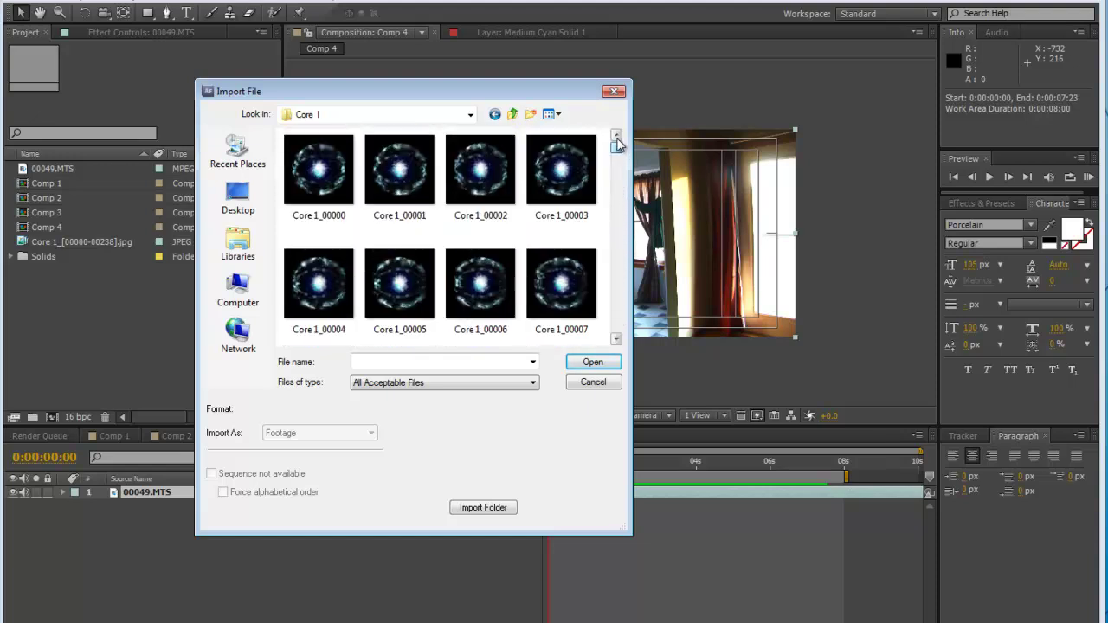
Import the frames starting from Core 1_00000 as footage in the form of a JPEG sequence.
click(345, 175)
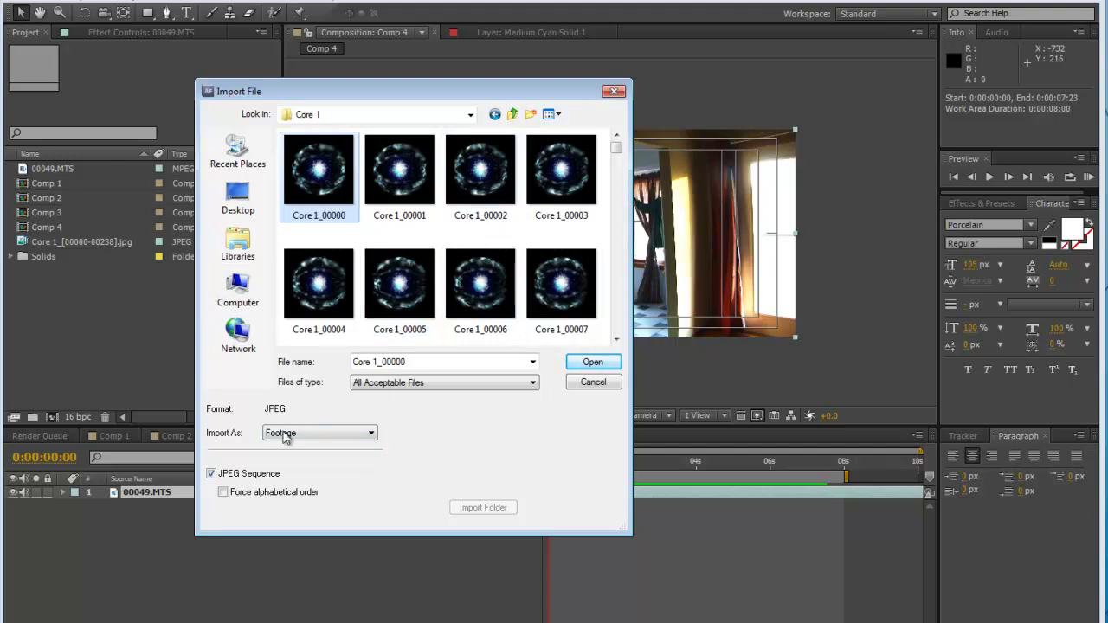
click(481, 185)
click(556, 186)
key(Left)
key(Left)
key(Left)
click(367, 442)
click(372, 439)
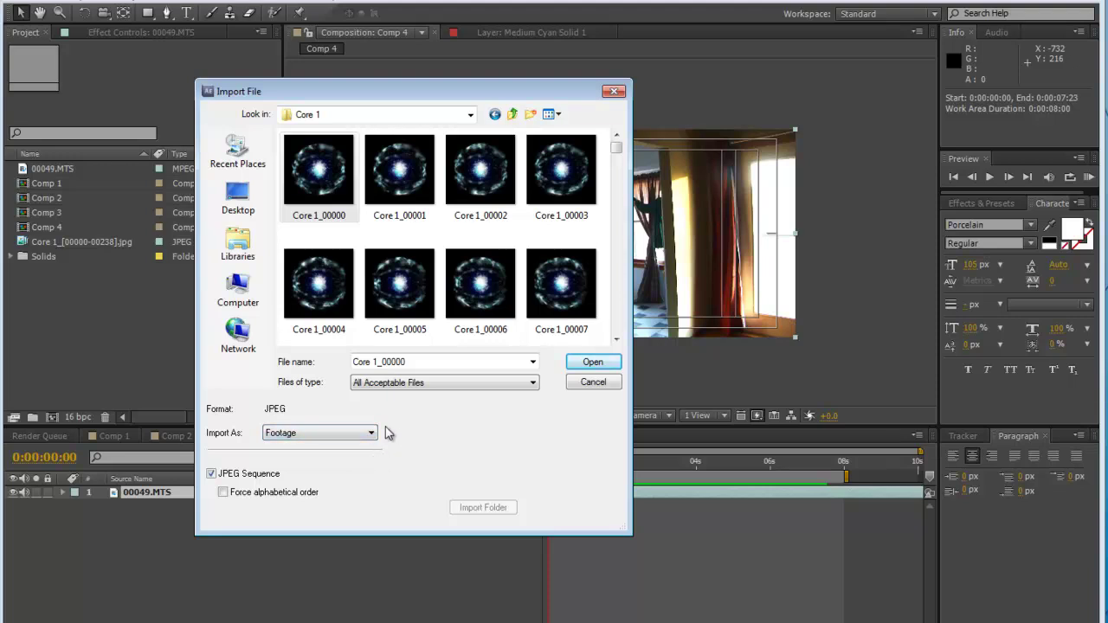
click(363, 445)
click(396, 431)
click(606, 367)
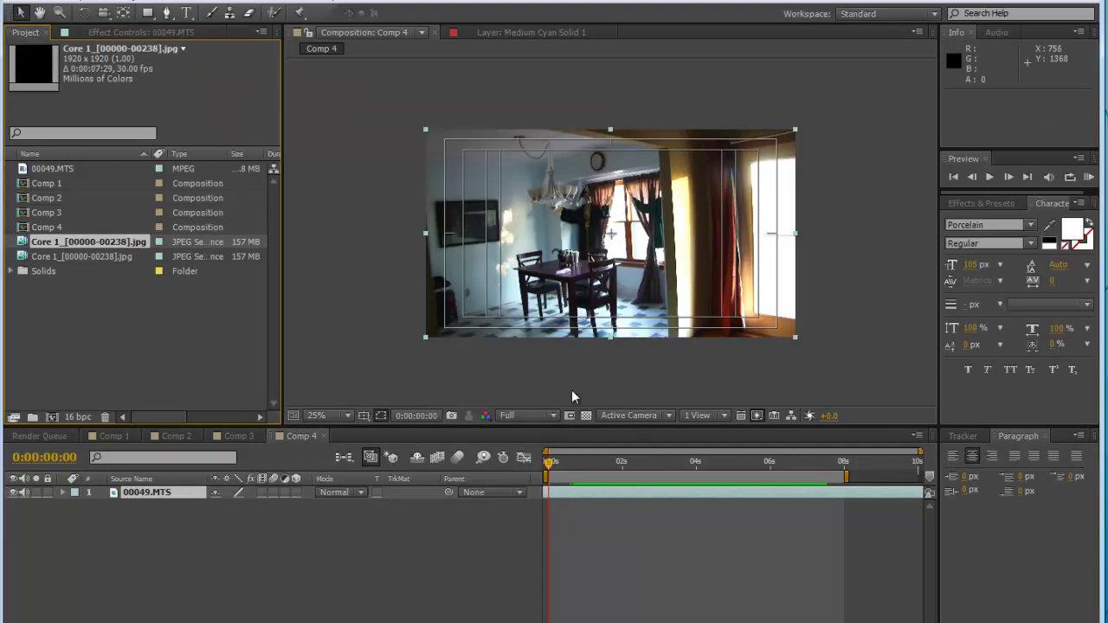
click(101, 334)
mouse_move(117, 240)
mouse_down()
mouse_move(110, 257)
mouse_move(110, 235)
mouse_up()
click(91, 257)
click(97, 245)
click(173, 537)
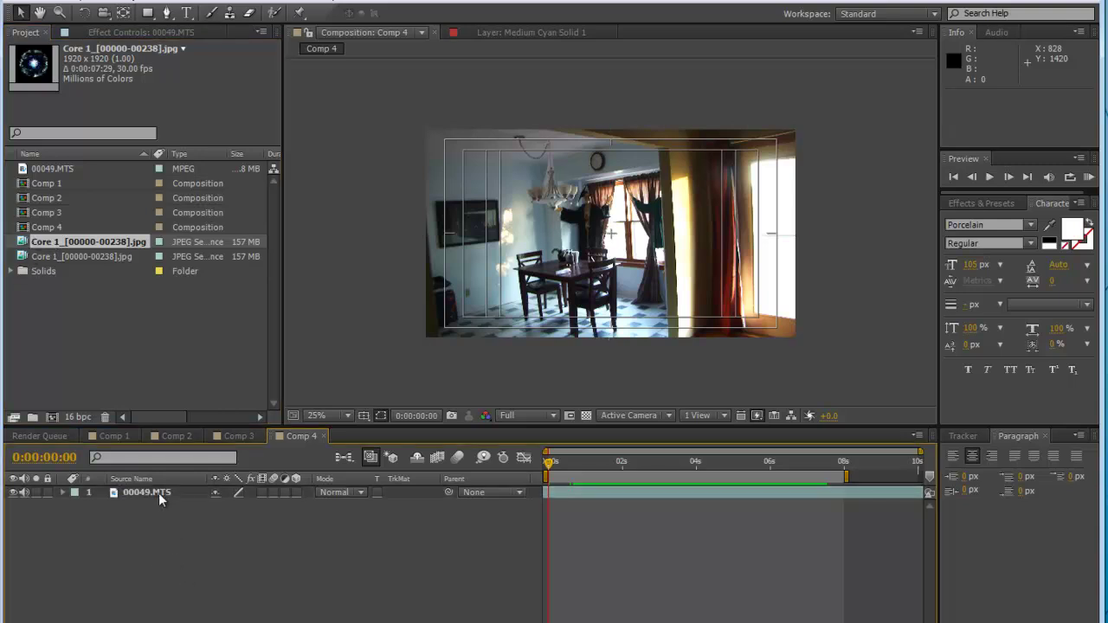
Find the CameraTracker (1.0) effect by searching for "camera" and apply it to the 00049.MTS layer.
click(981, 204)
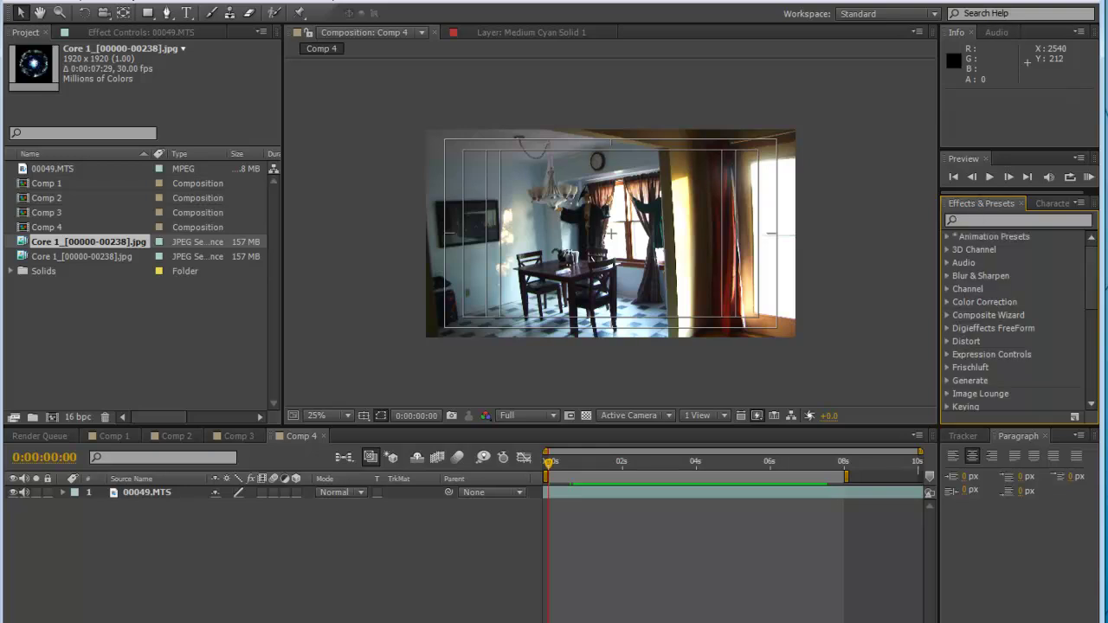
click(1041, 219)
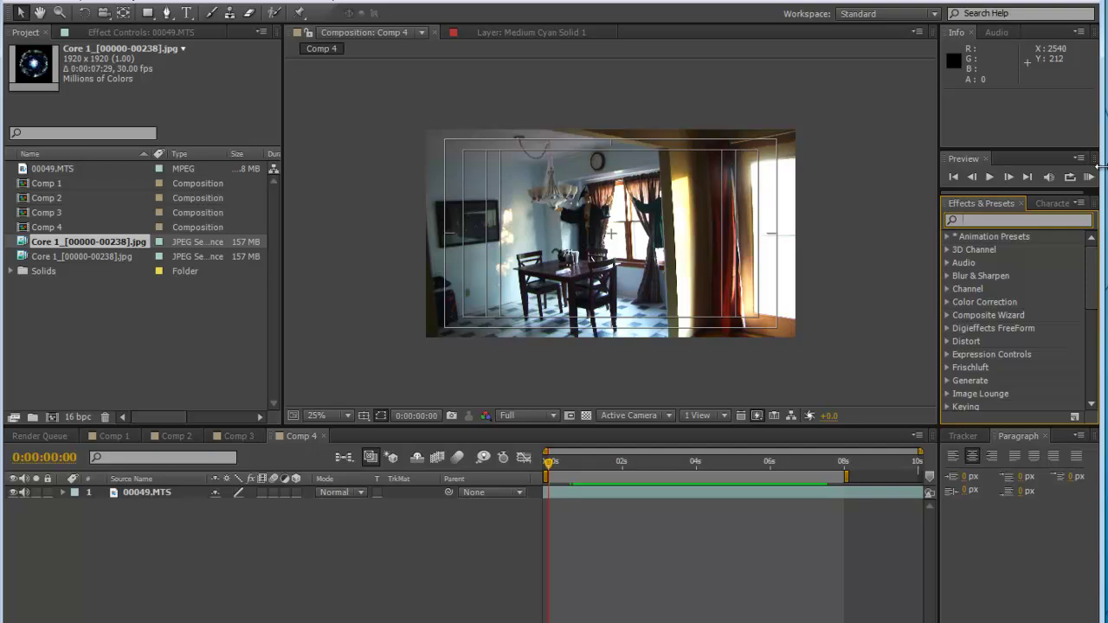
text(camera)
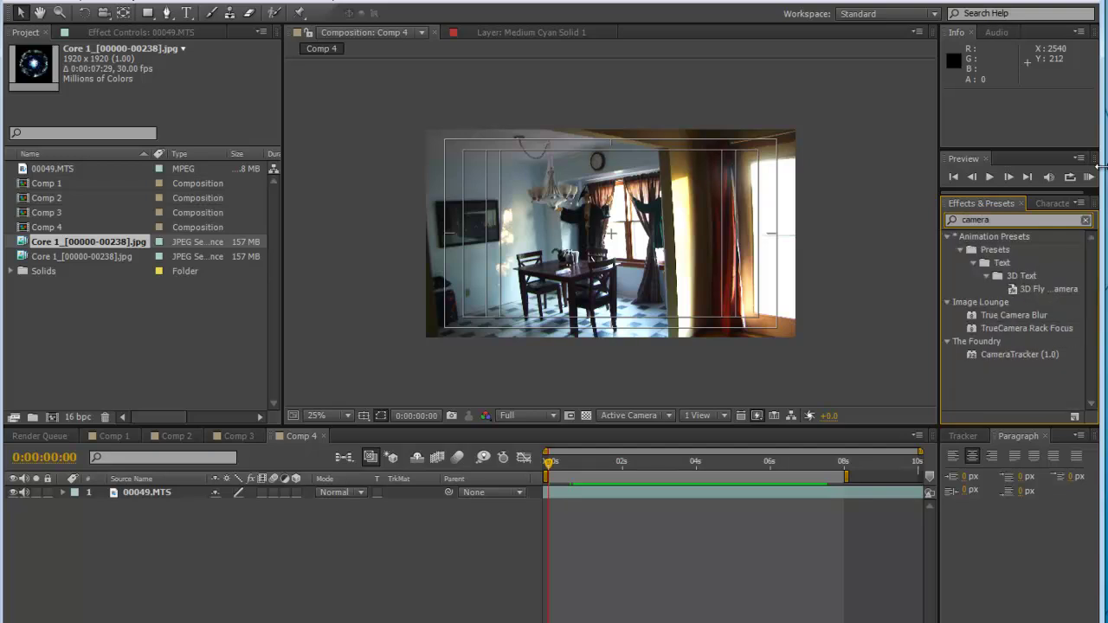
drag(978, 355, 552, 492)
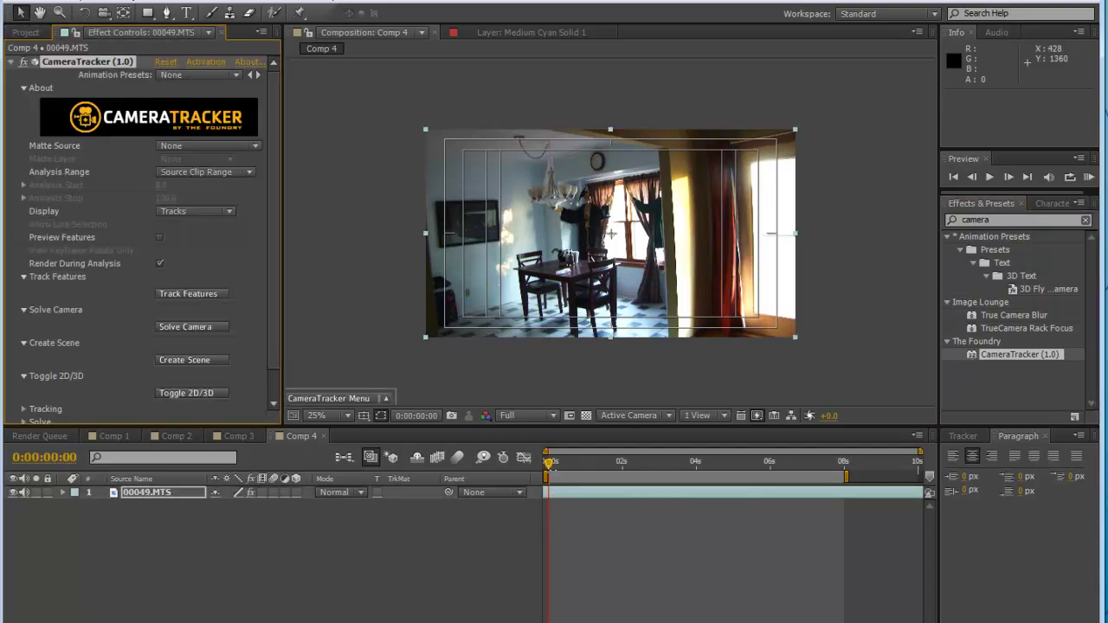
click(549, 471)
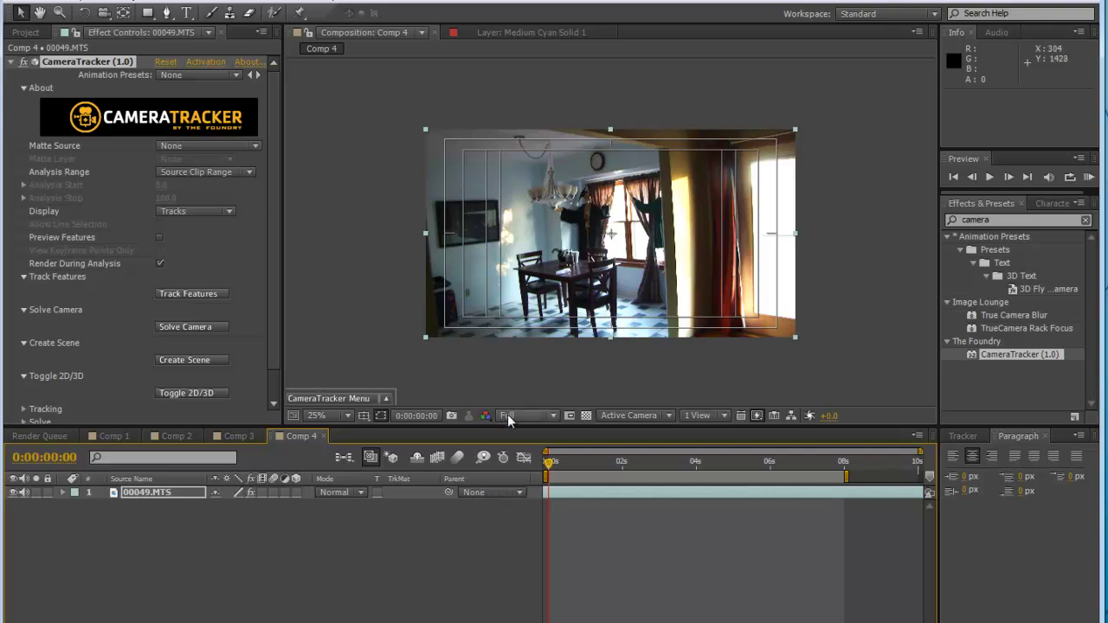
Track the features in the 00049.MTS footage with CameraTracker and solve the camera.
click(200, 294)
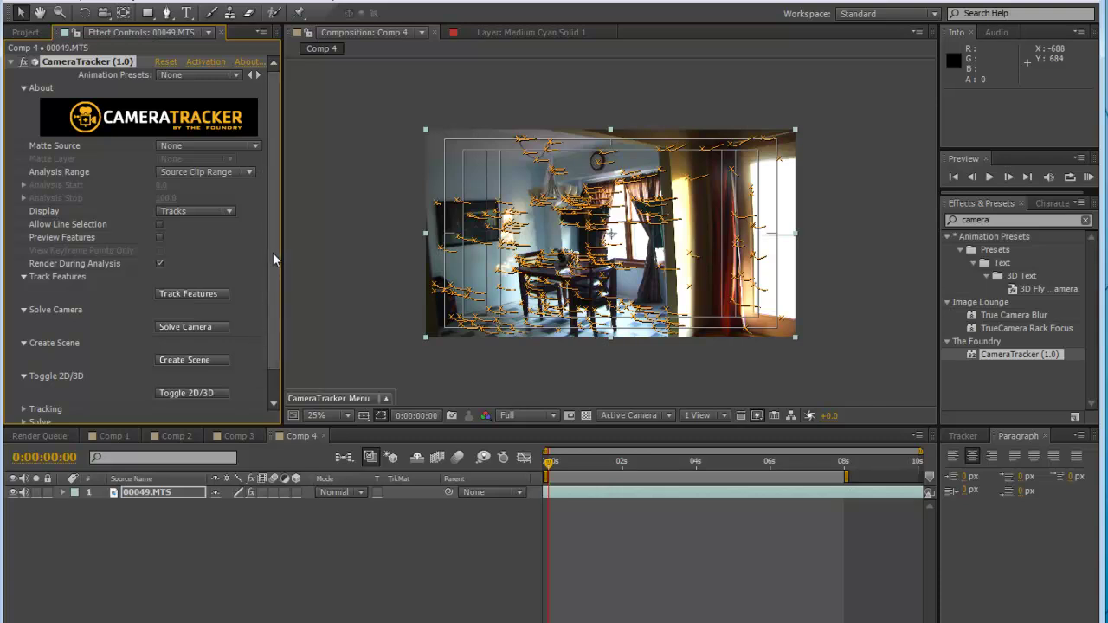
scroll(272, 260, down, 2)
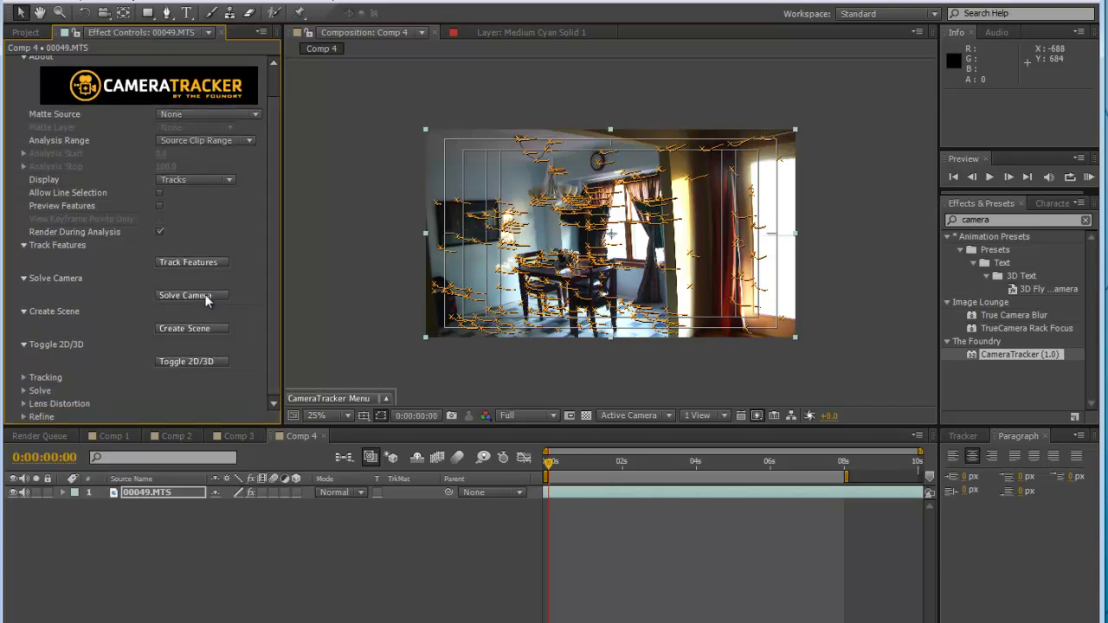
click(209, 295)
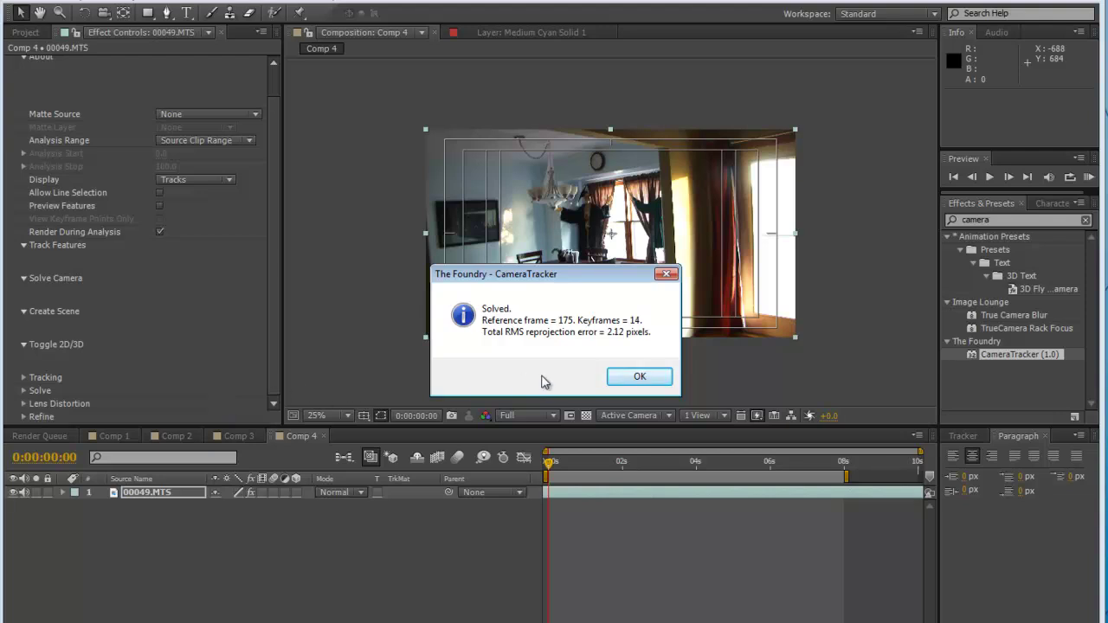
click(631, 377)
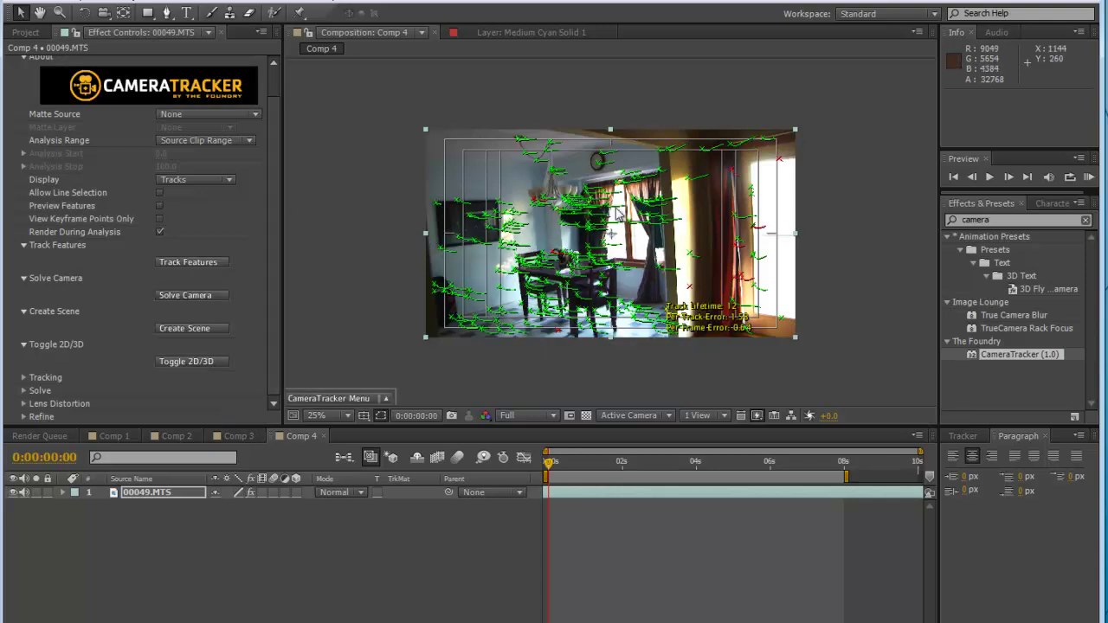
Enable Set Reference Frame in CameraTracker's Solve settings and solve the camera again.
click(274, 269)
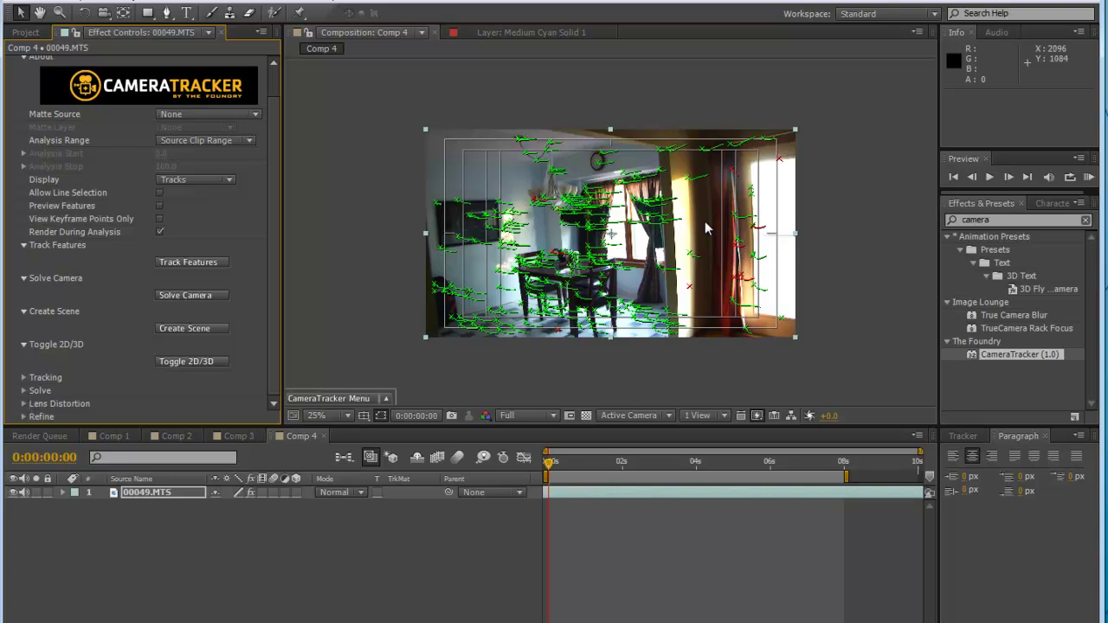
click(24, 390)
scroll(22, 390, down, 3)
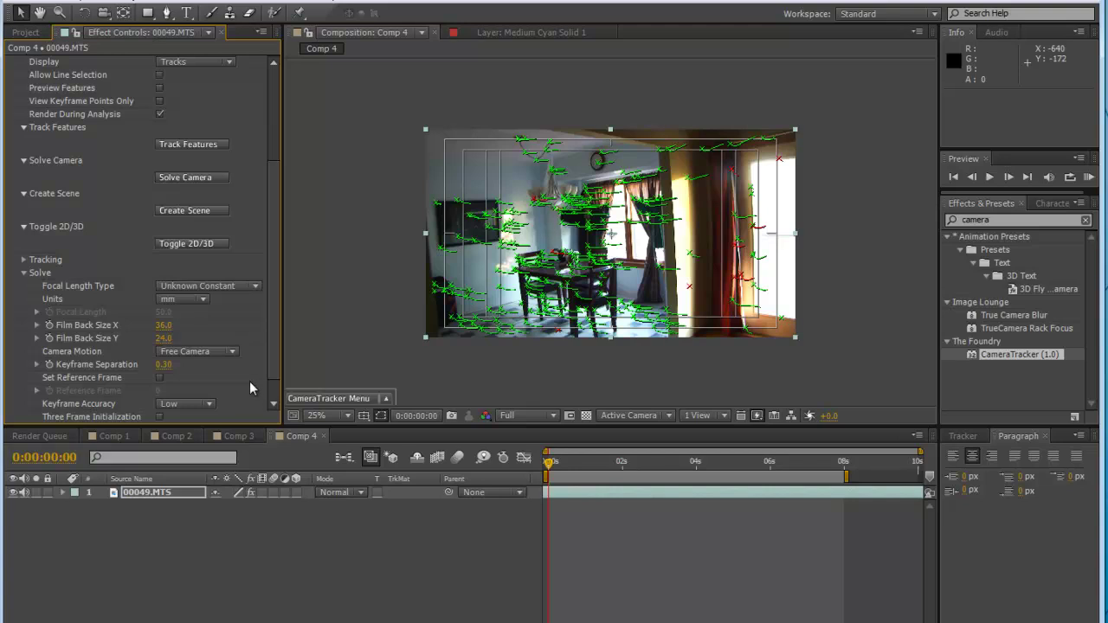
click(159, 377)
click(177, 179)
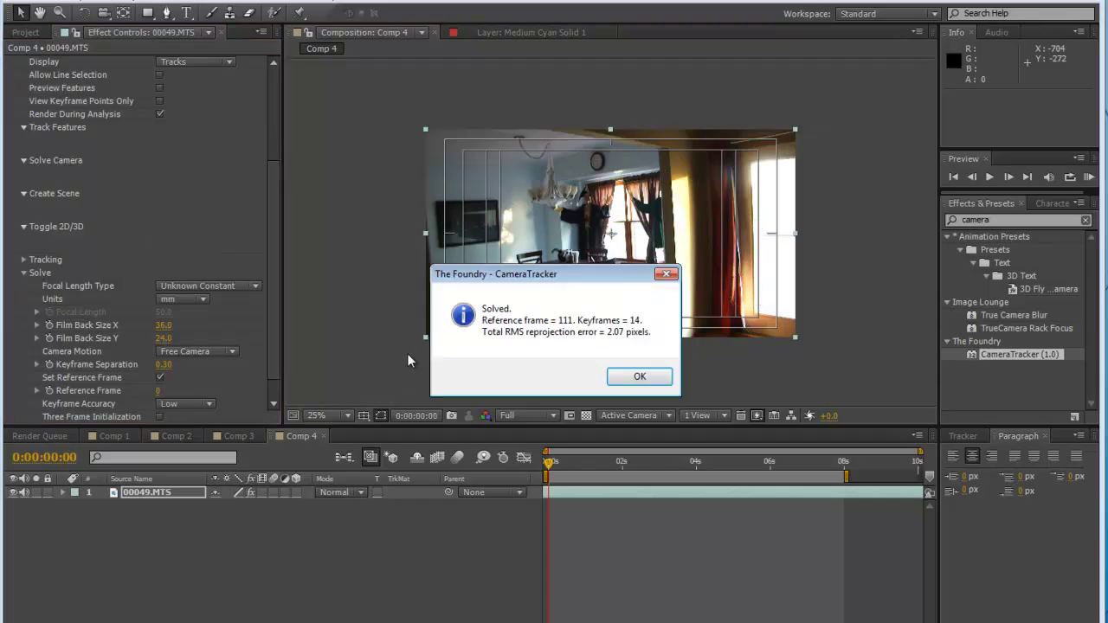
click(638, 382)
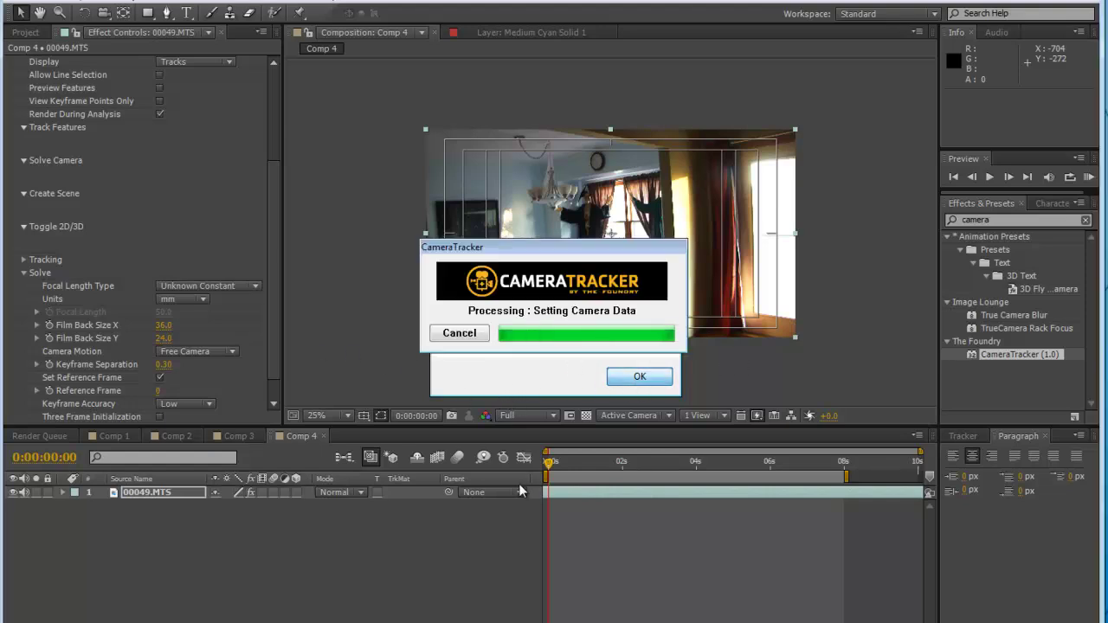
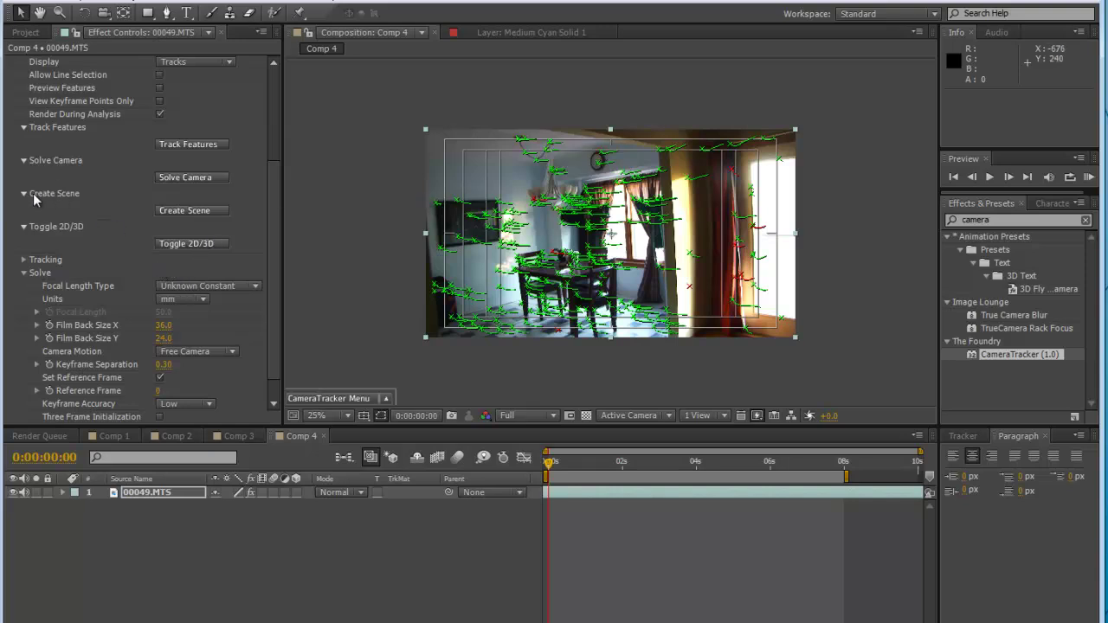
Create the CameraTracker scene from the solve and look over the new camera and null object layers.
click(192, 210)
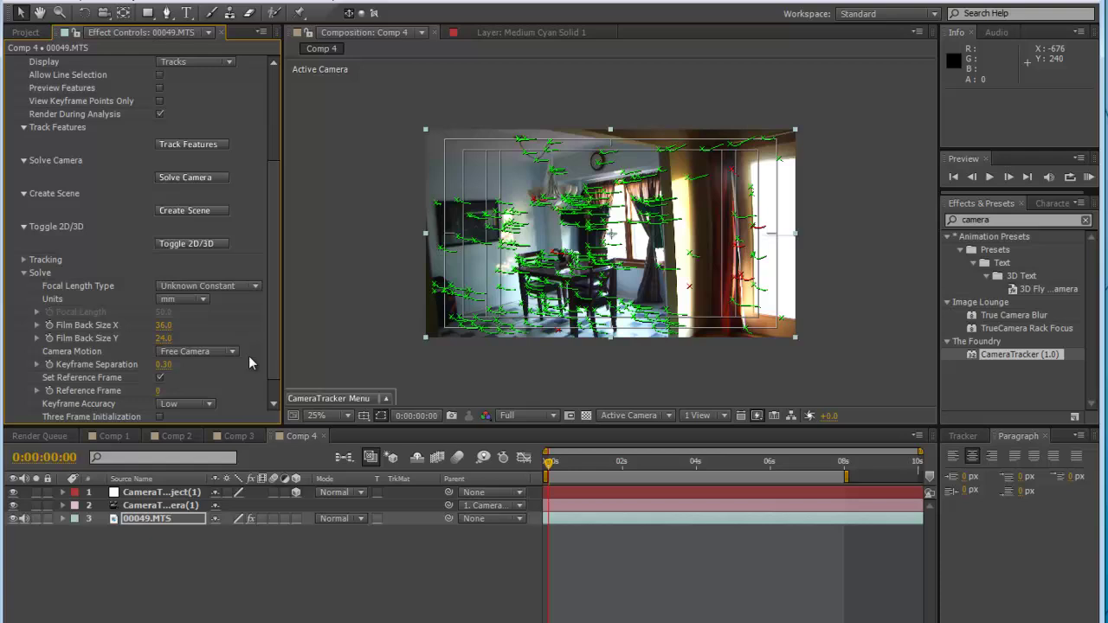
click(146, 505)
click(182, 492)
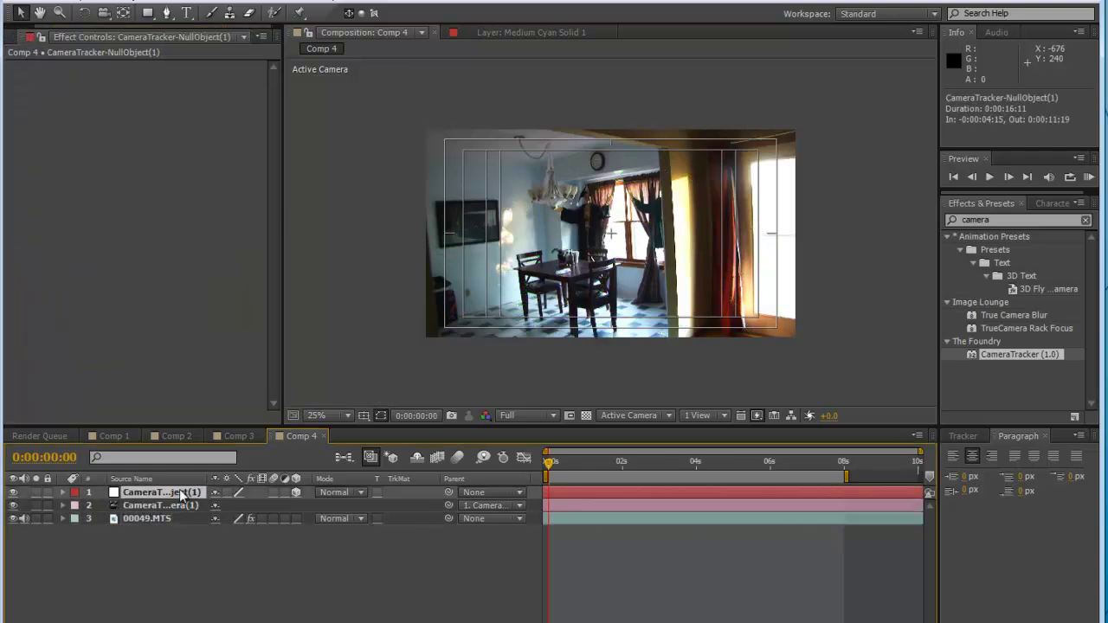
Select the CameraTracker effect on the 00049.MTS layer to display its track points around the chandelier.
click(143, 519)
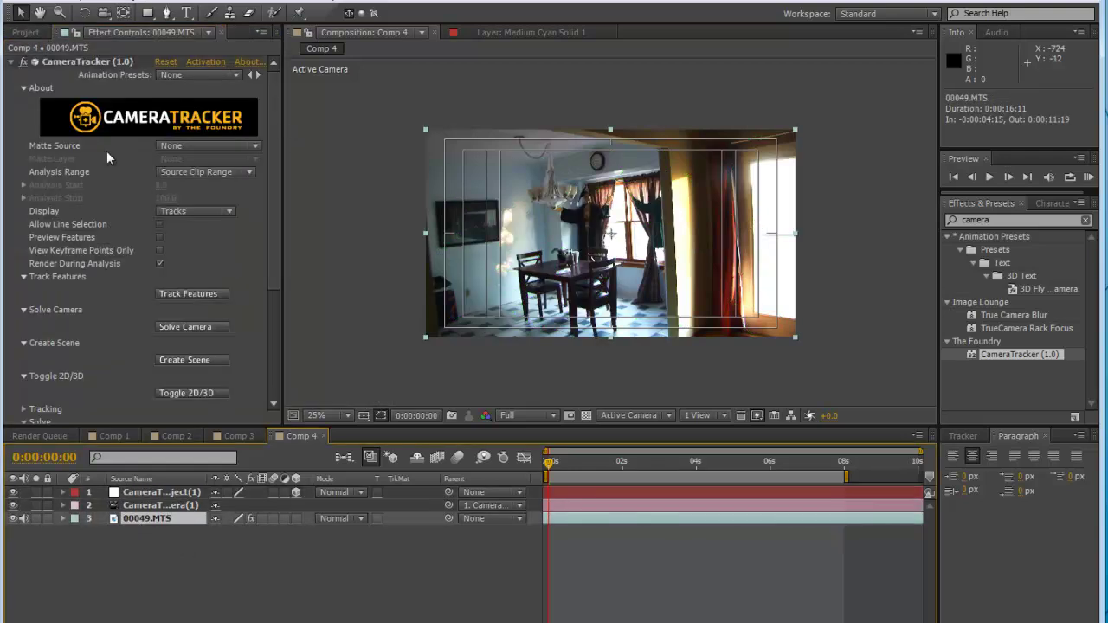
click(86, 61)
key(period)
key(period)
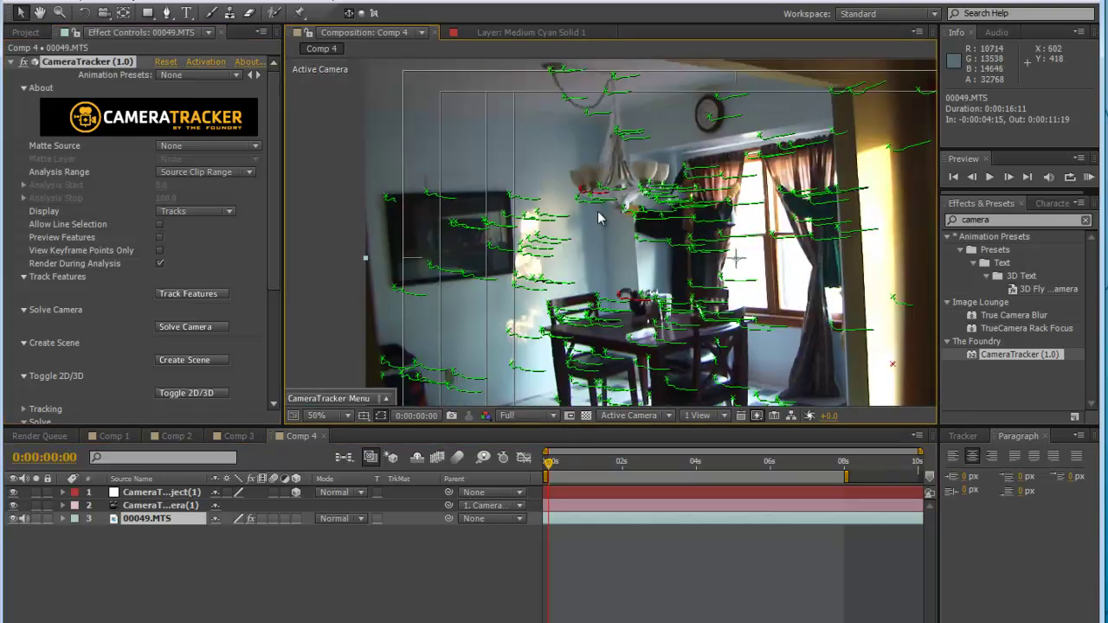
key(period)
key(period)
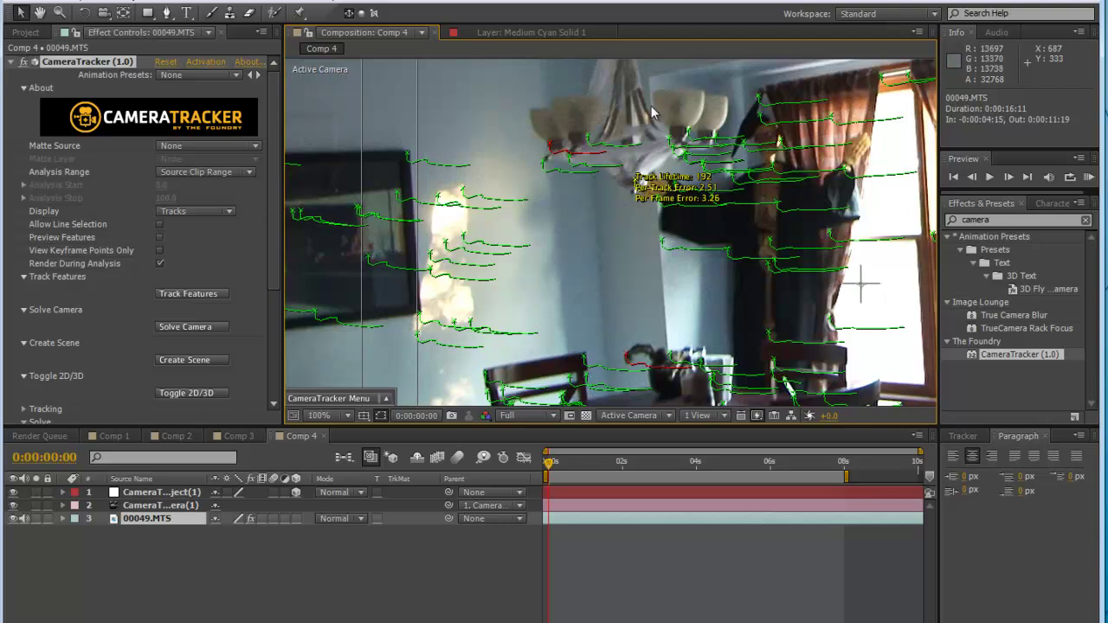
click(741, 416)
click(119, 570)
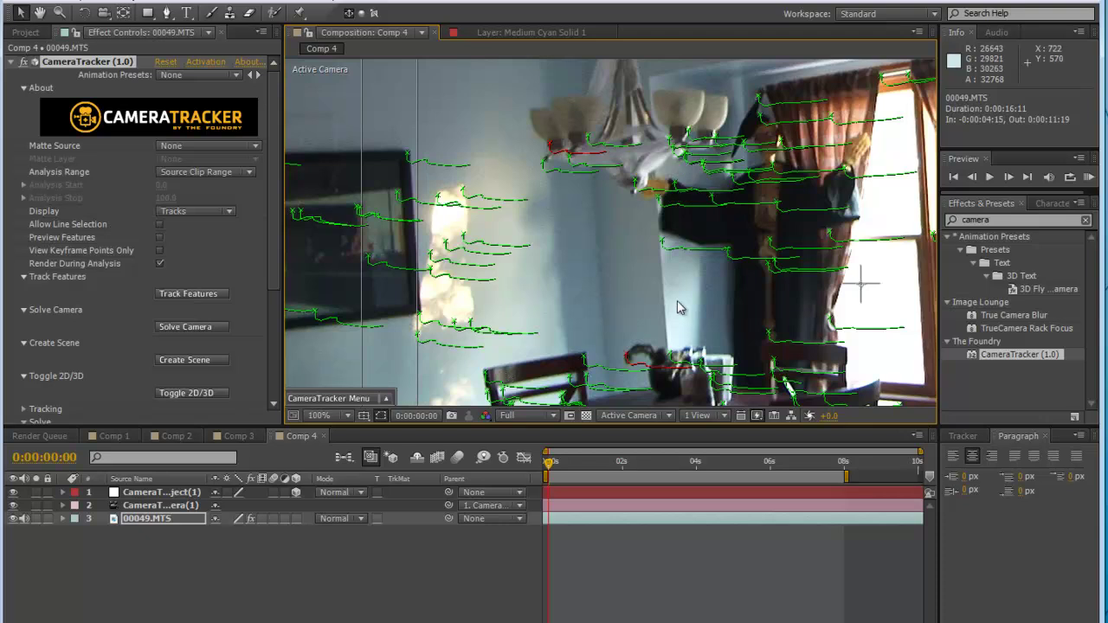
right_click(632, 183)
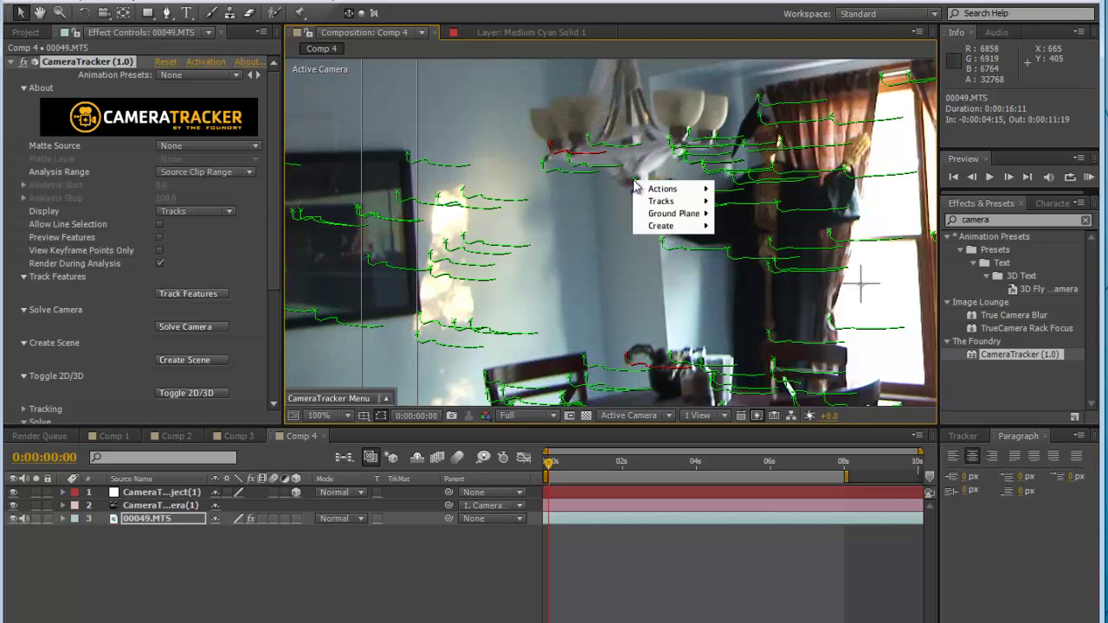
mouse_move(642, 200)
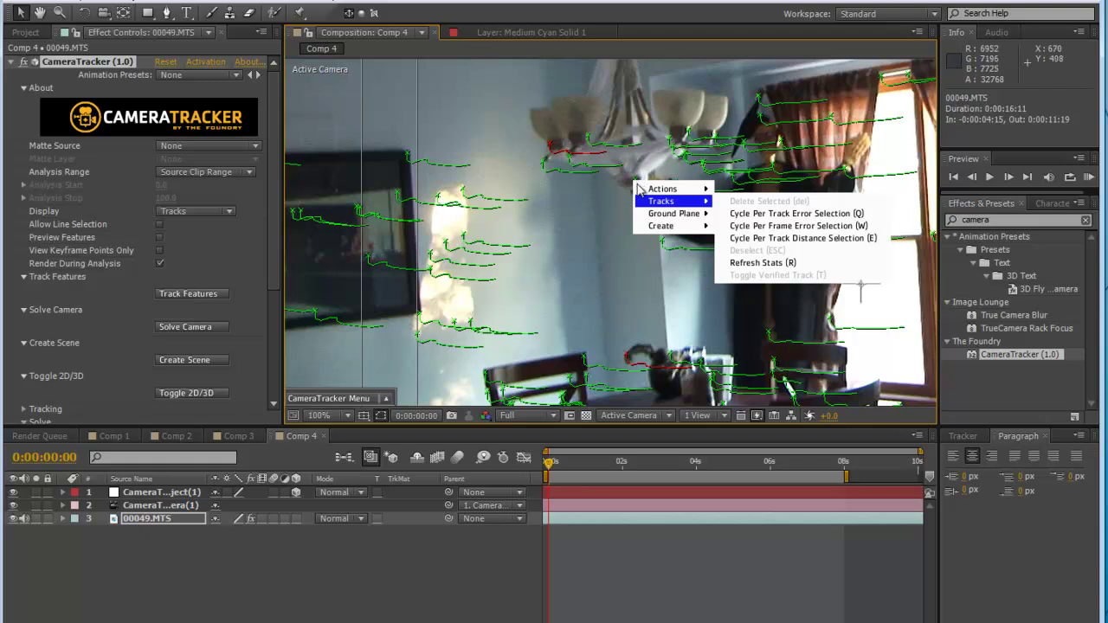
mouse_move(669, 228)
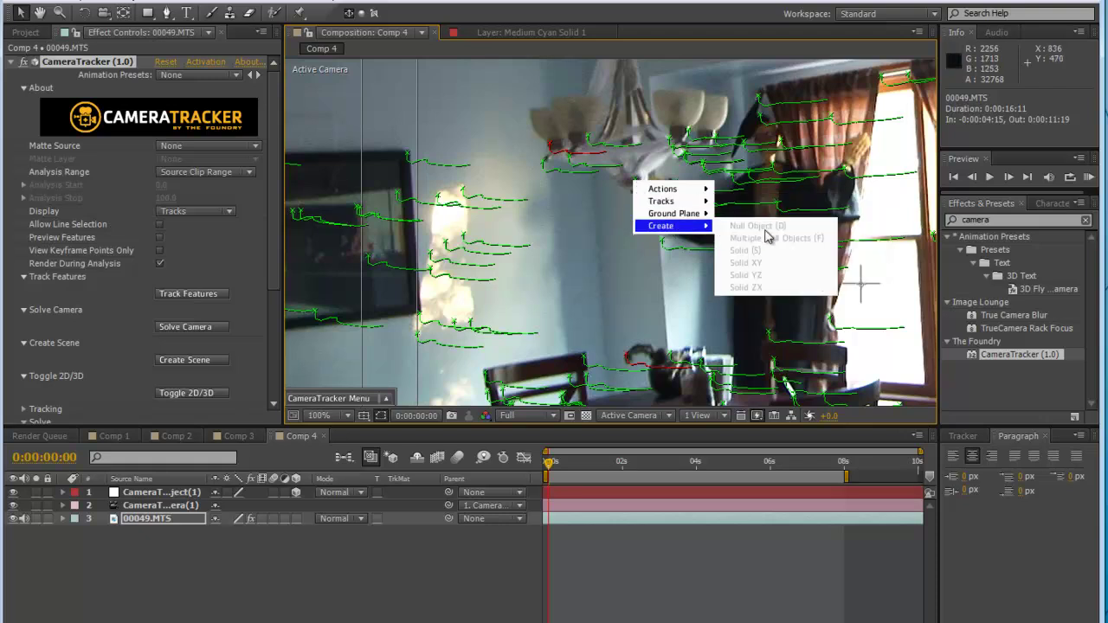
click(628, 187)
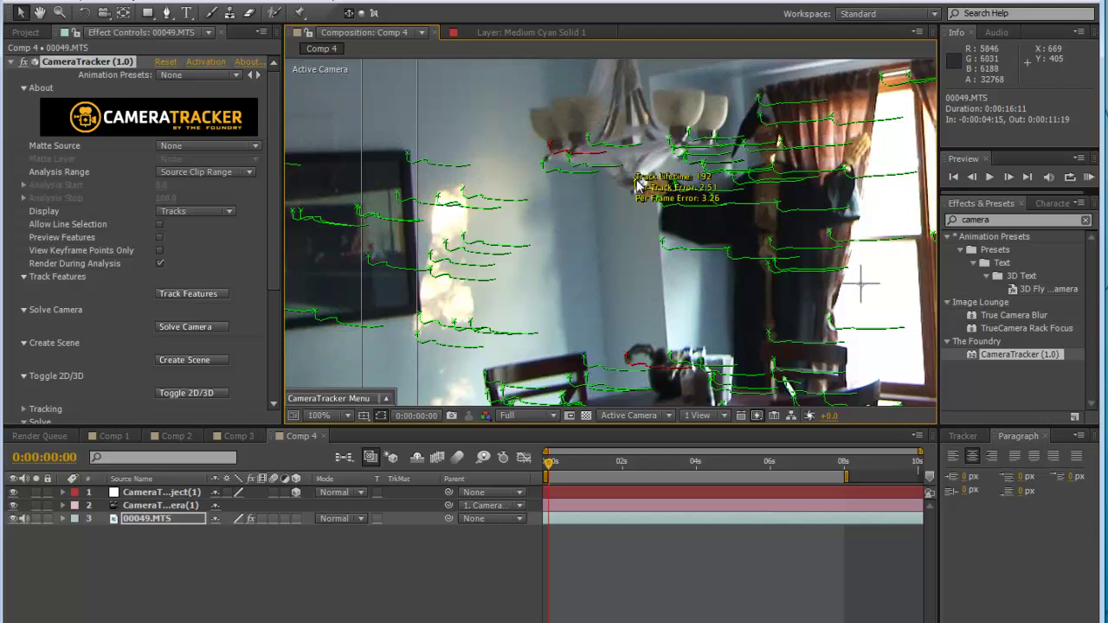
right_click(638, 185)
mouse_move(660, 229)
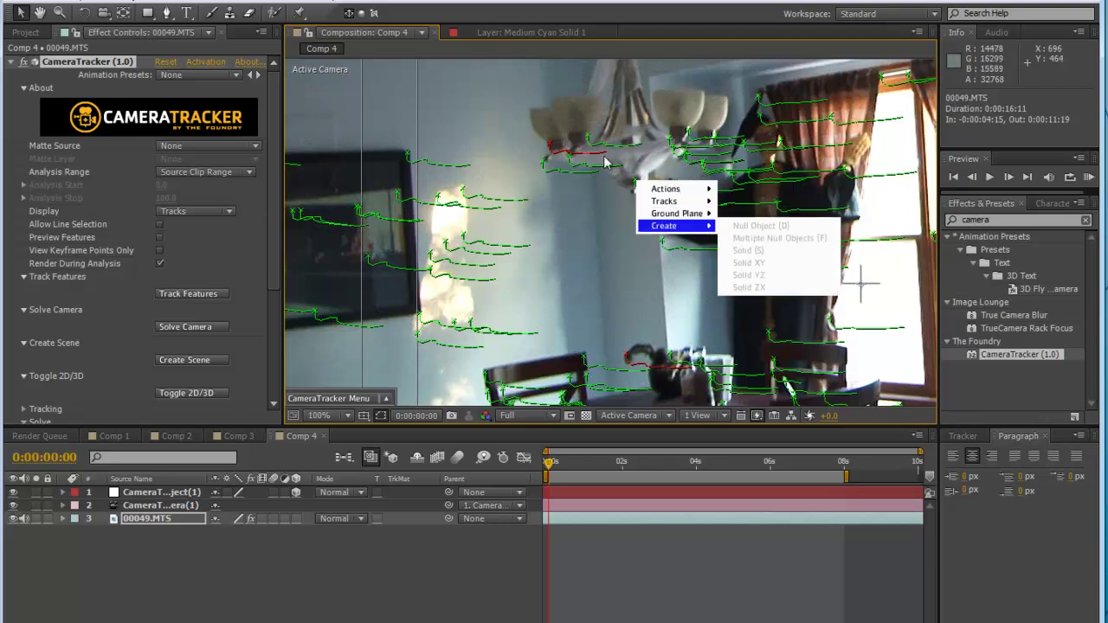
click(614, 217)
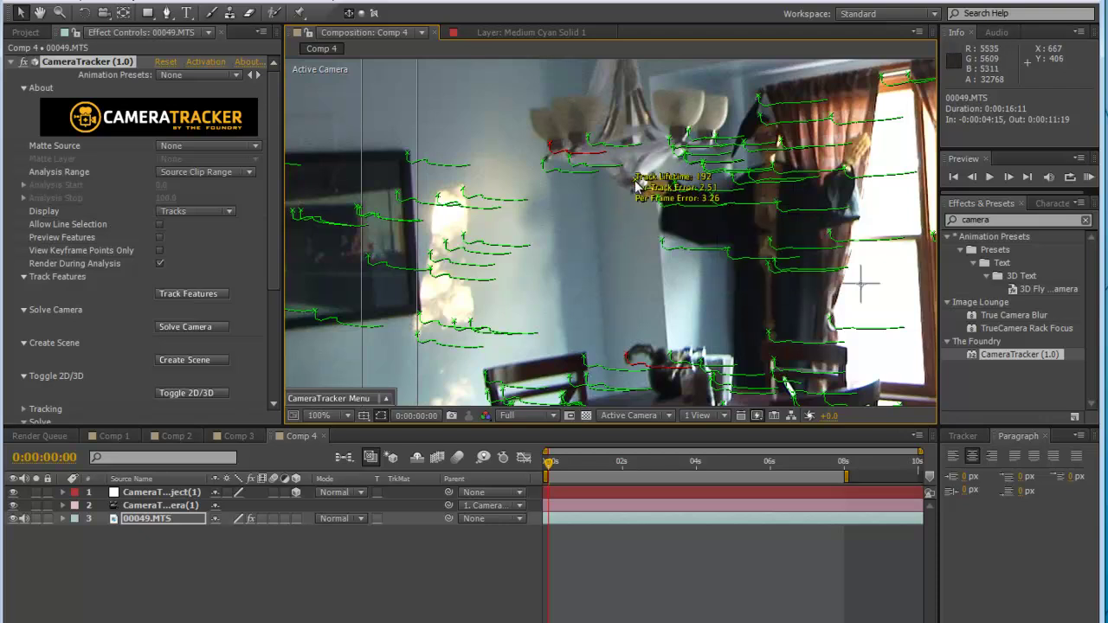
Create a CameraTracker null object from the track point at the base of the chandelier.
right_click(638, 184)
mouse_move(662, 232)
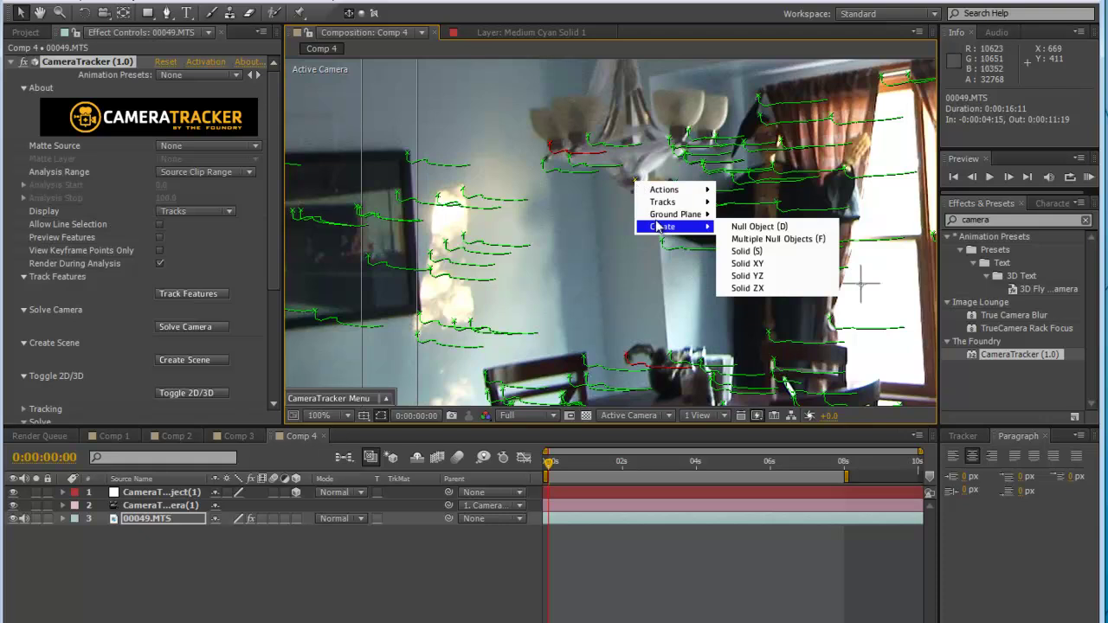
click(758, 230)
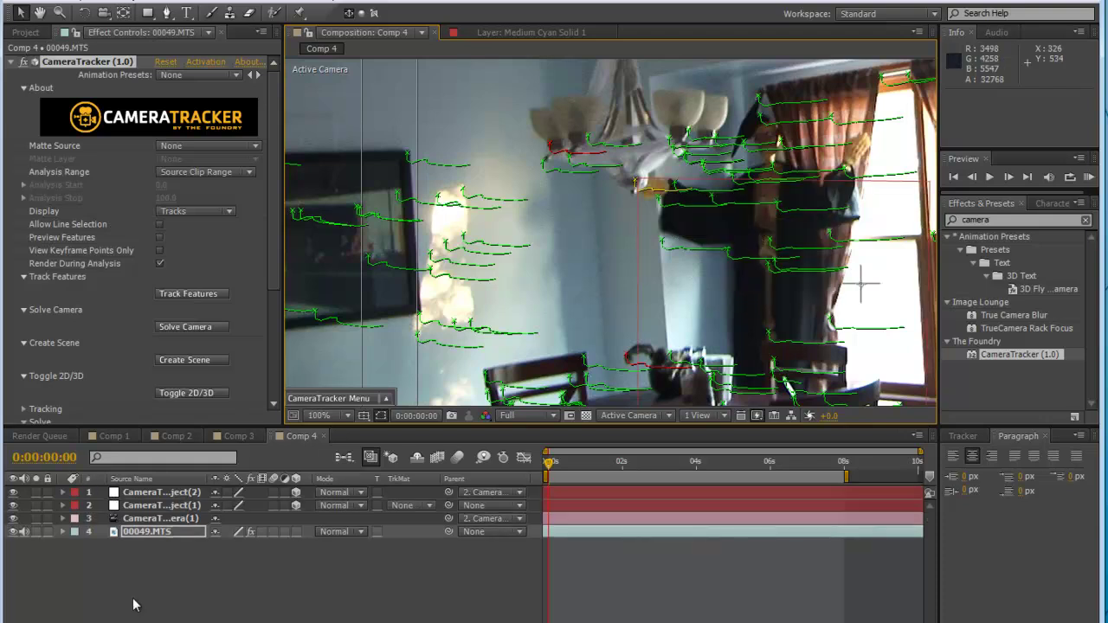
Rename the new null object layer for the chandelier point as Energy Core.
click(164, 492)
right_click(172, 493)
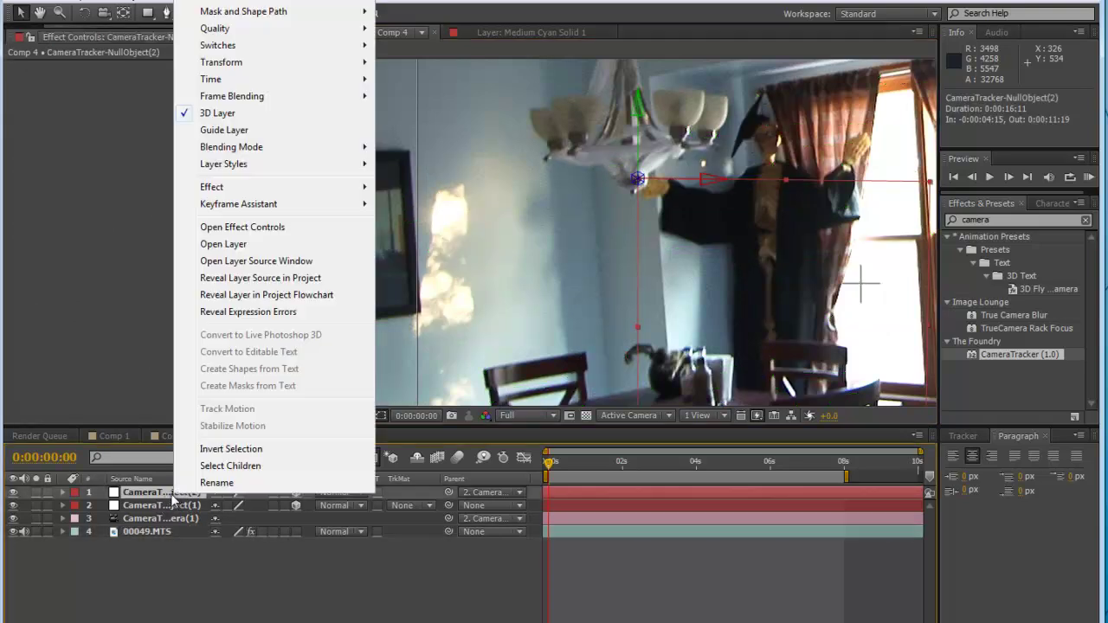
click(224, 485)
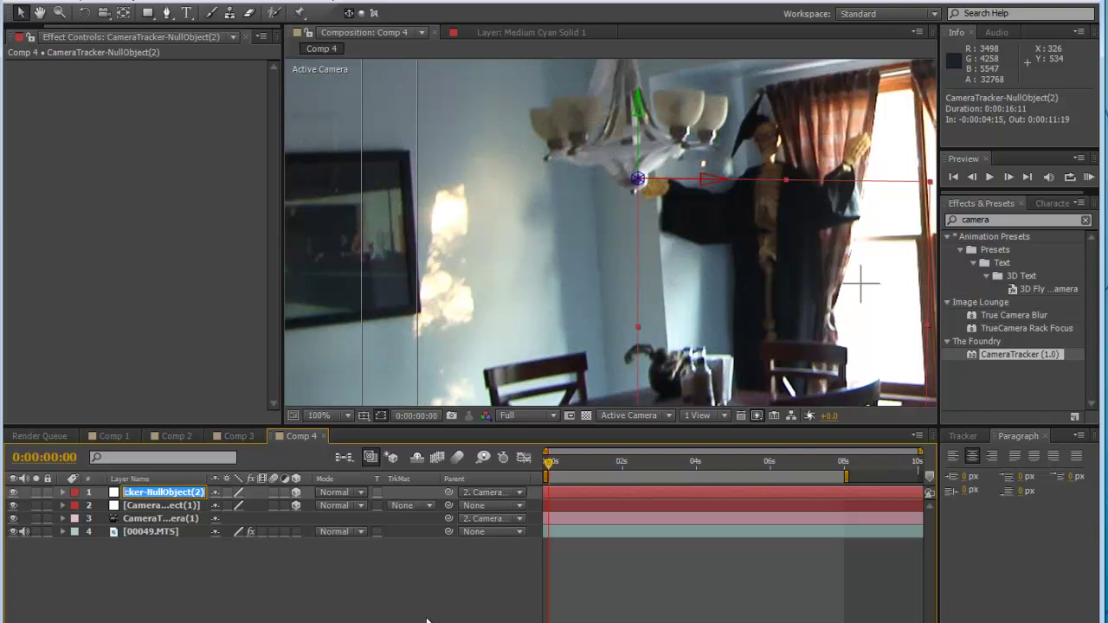
text(En)
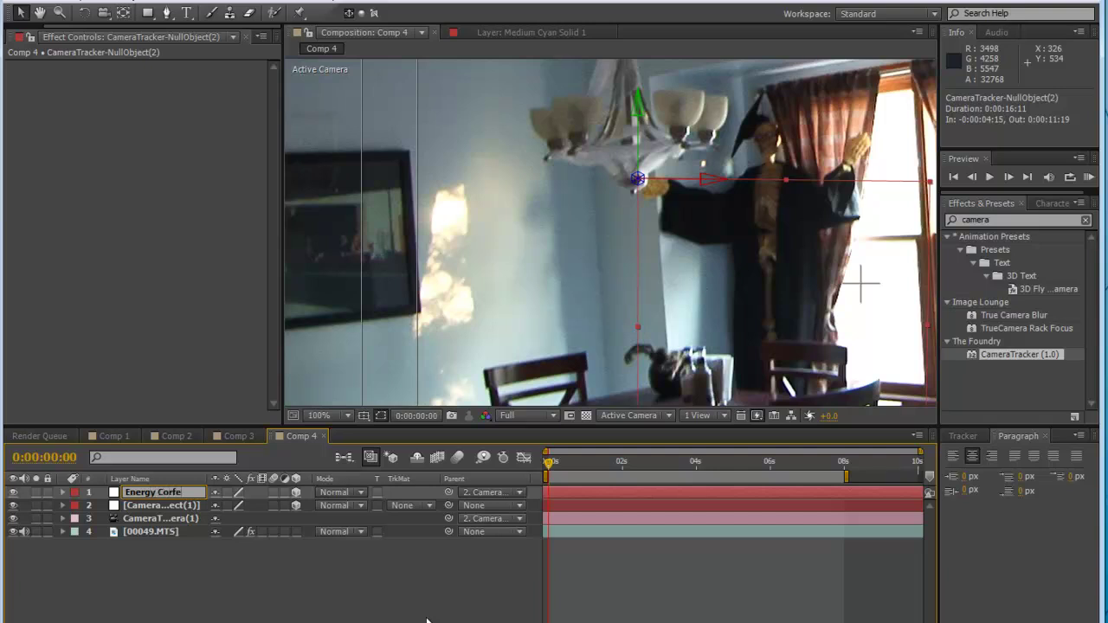
text(e)
key(Return)
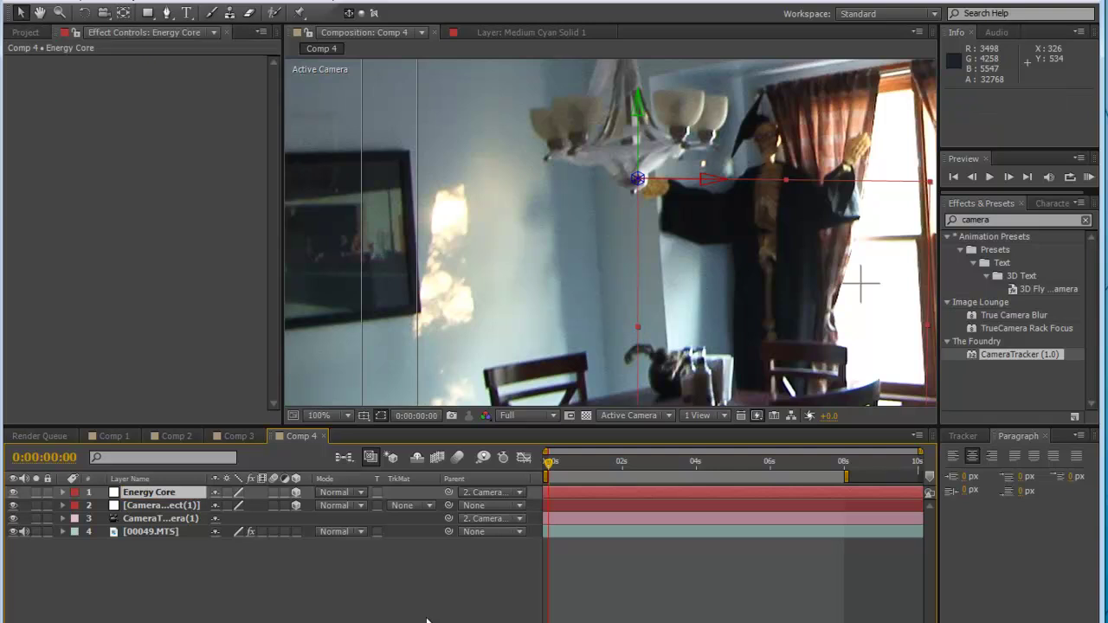
scroll(681, 251, down, 4)
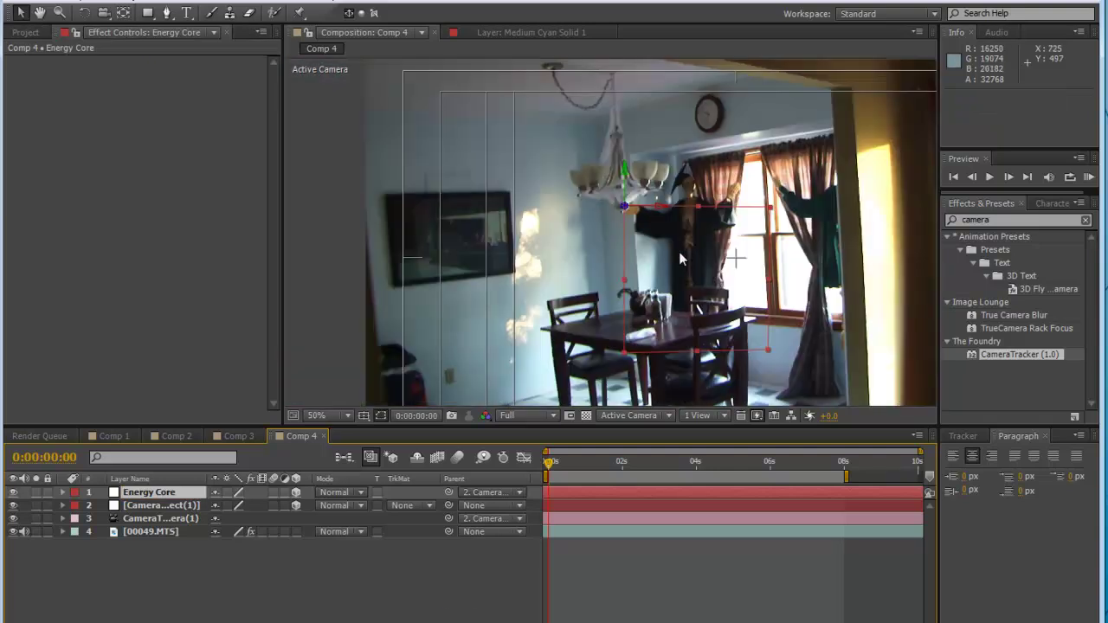
scroll(680, 251, up, 2)
scroll(664, 273, up, 3)
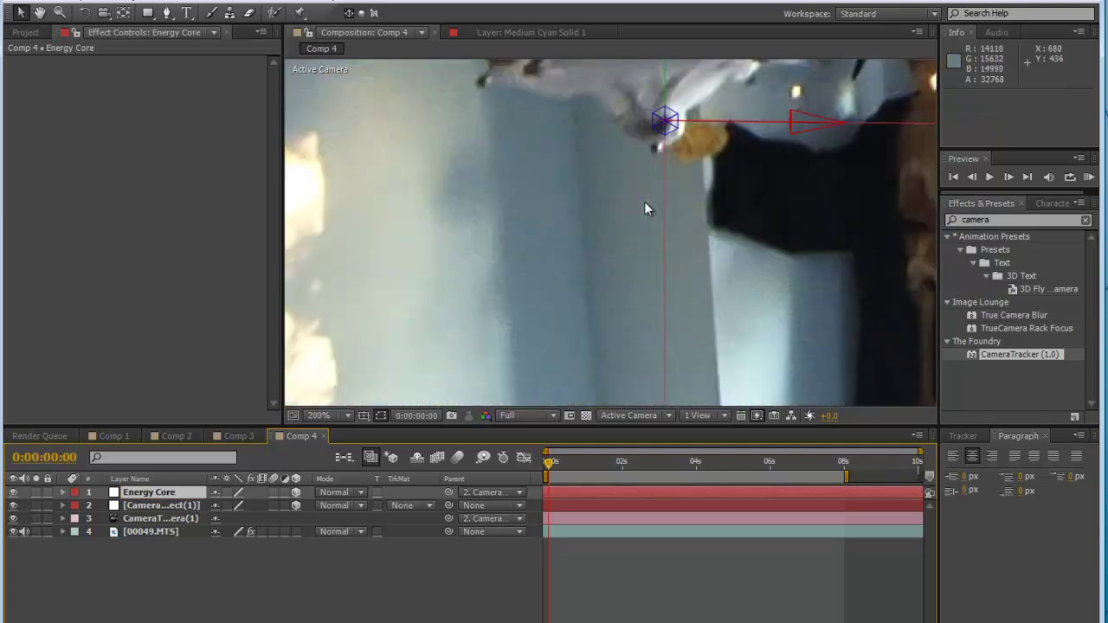
scroll(644, 202, down, 3)
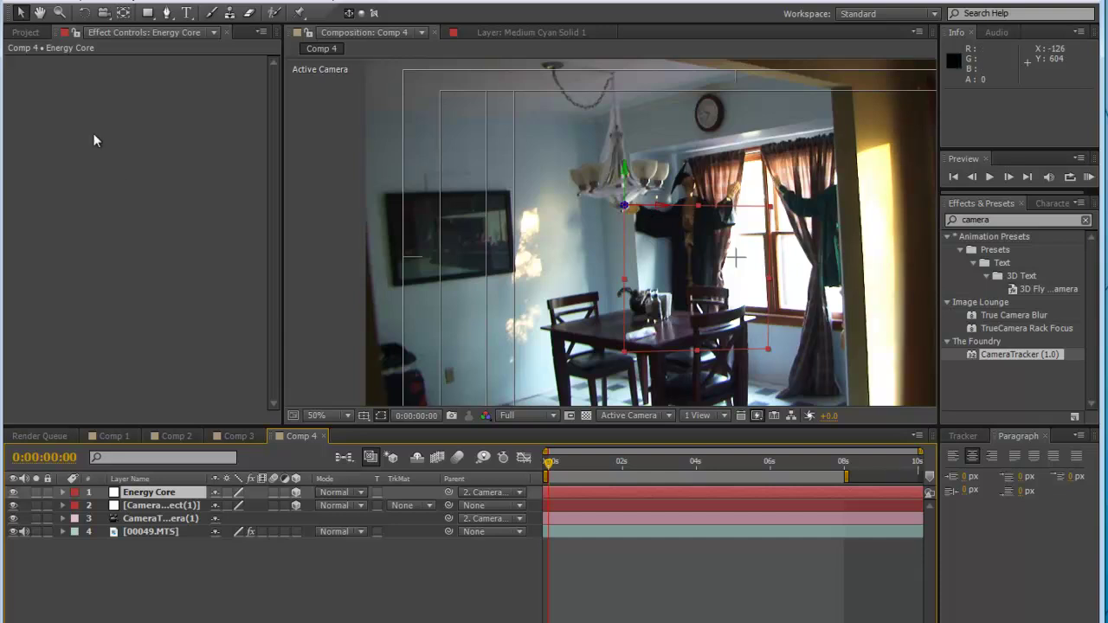
click(26, 33)
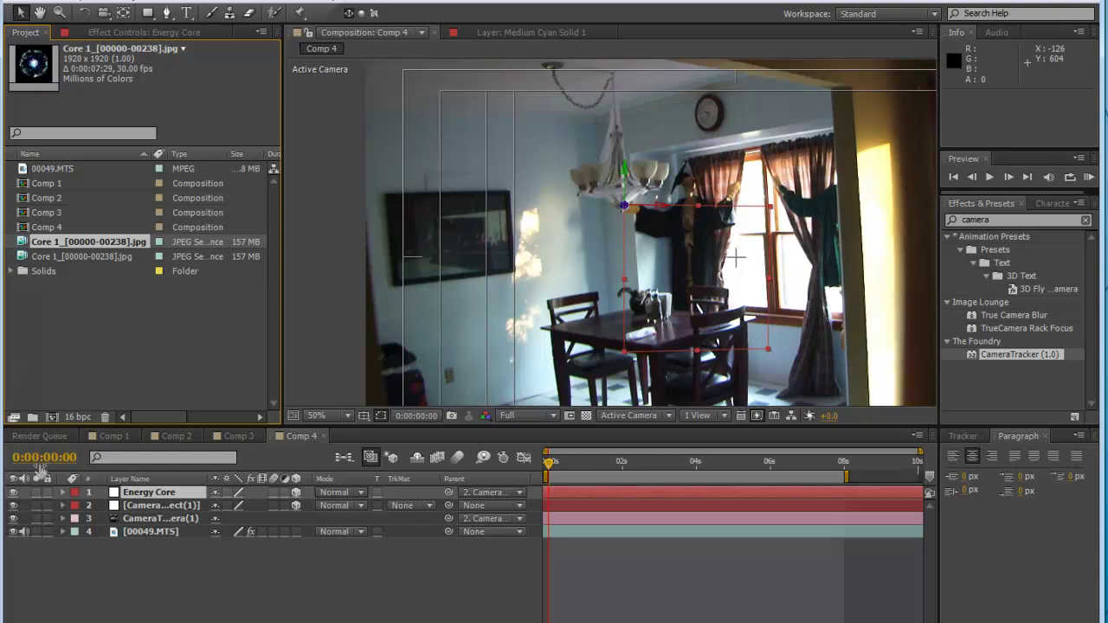
click(39, 331)
click(28, 247)
drag(24, 245, 151, 524)
Scale the Core 1 sequence down to about 23% in the composition.
scroll(700, 294, down, 4)
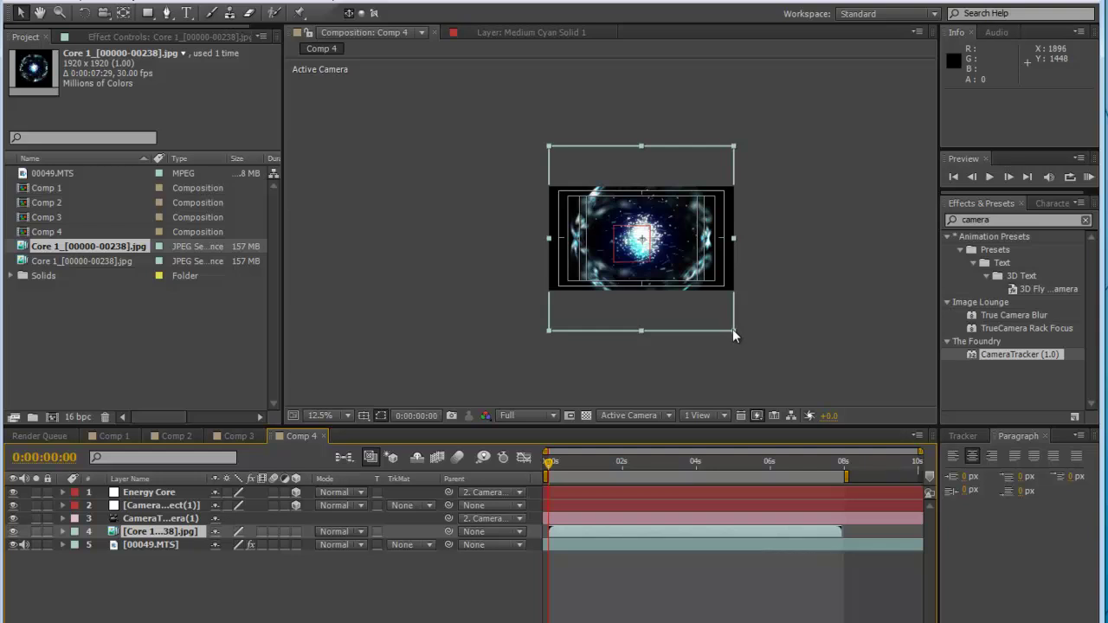
drag(732, 331, 690, 261)
scroll(690, 263, up, 4)
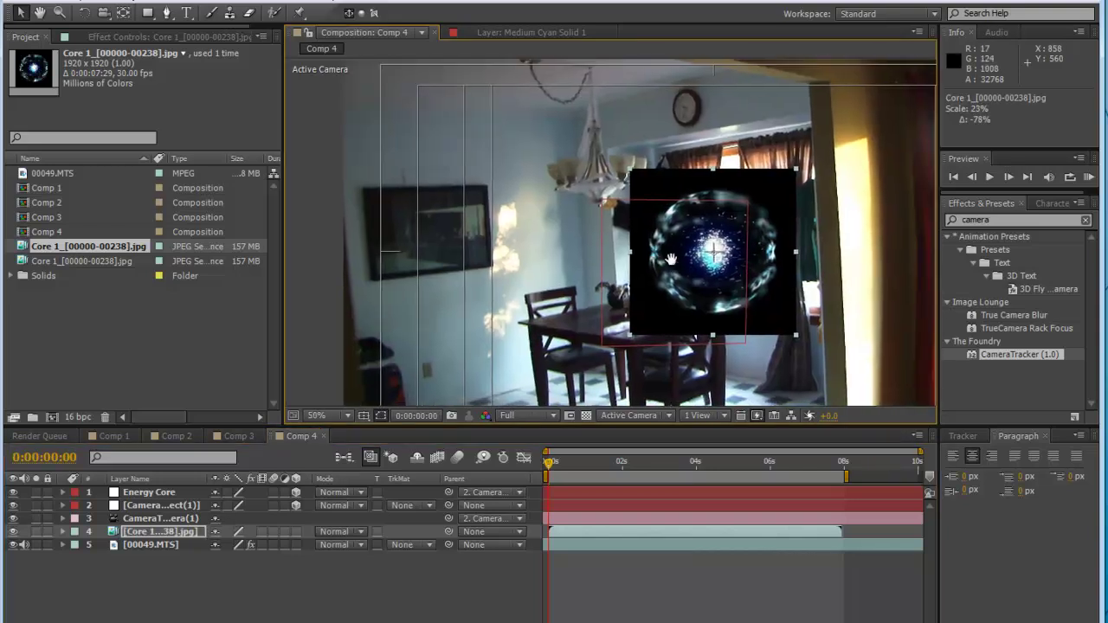
Parent the Core 1 layer to the Energy Core null and make it a 3D layer.
scroll(673, 267, down, 2)
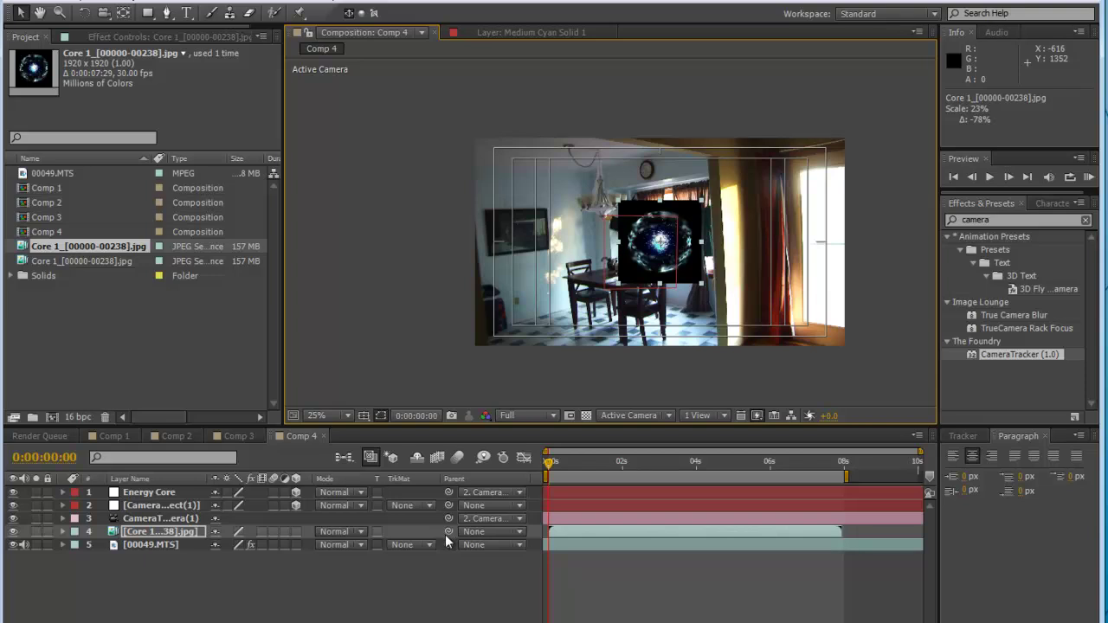
drag(448, 532, 179, 494)
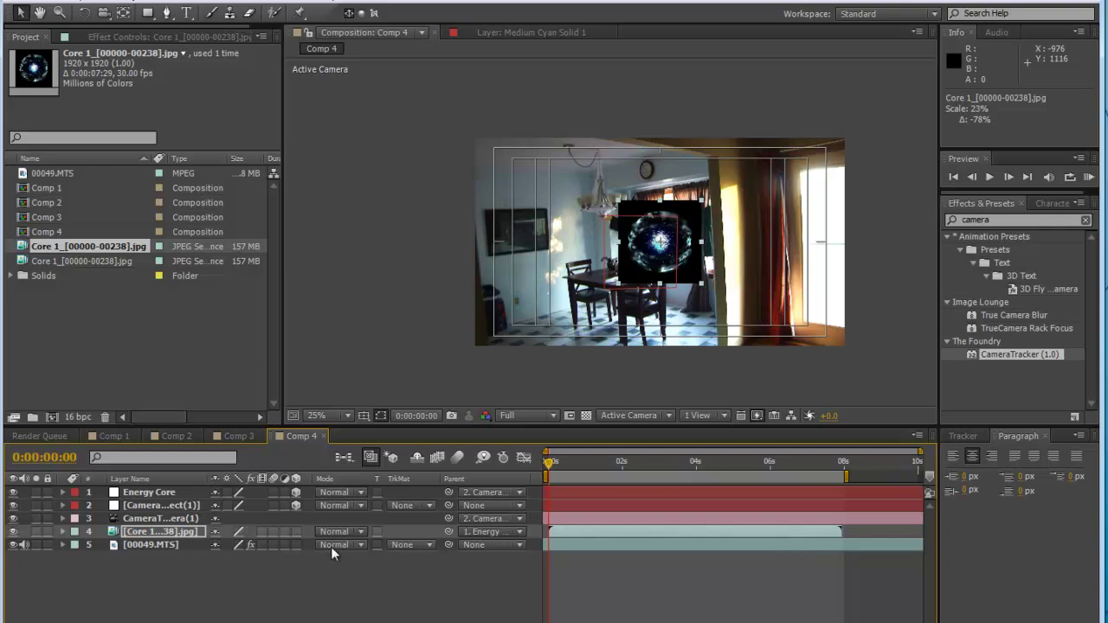
click(296, 531)
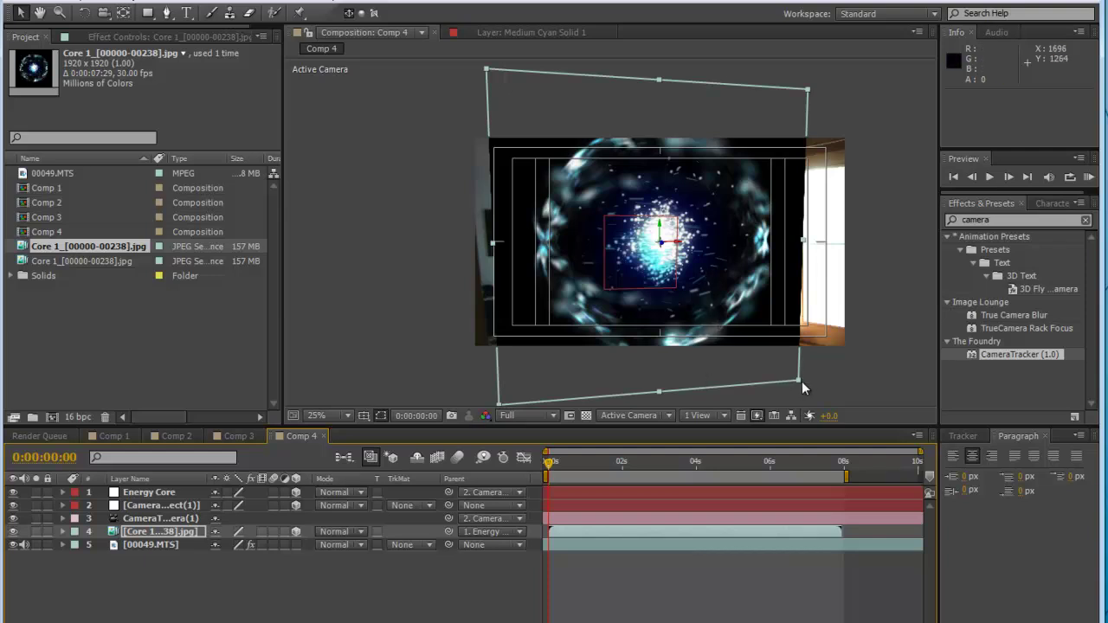
Shrink the 3D Core 1 layer to roughly the size of the chandelier and deselect it.
drag(799, 378, 708, 271)
key(ctrl+shift+a)
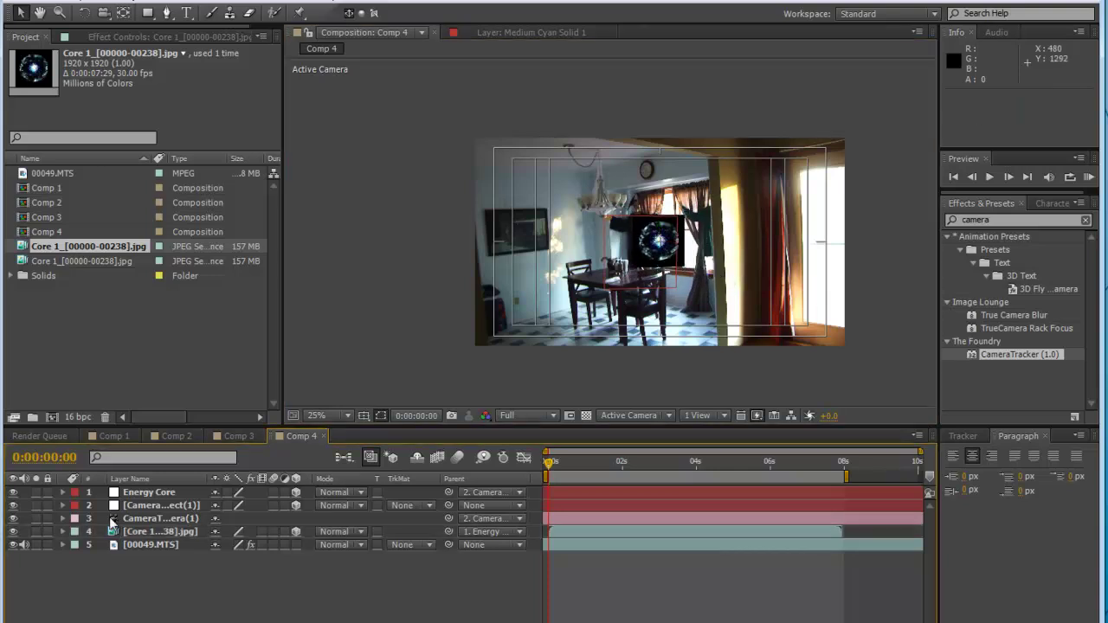
Set the Core 1 layer's X and Y position to 0 so it sits on the Energy Core null.
click(171, 533)
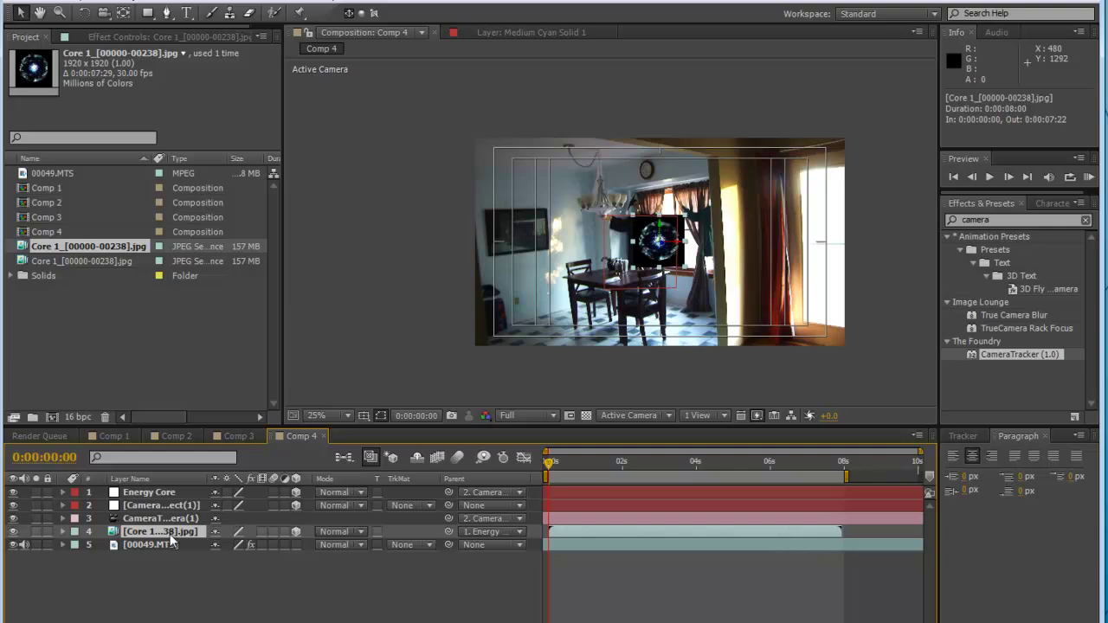
key(p)
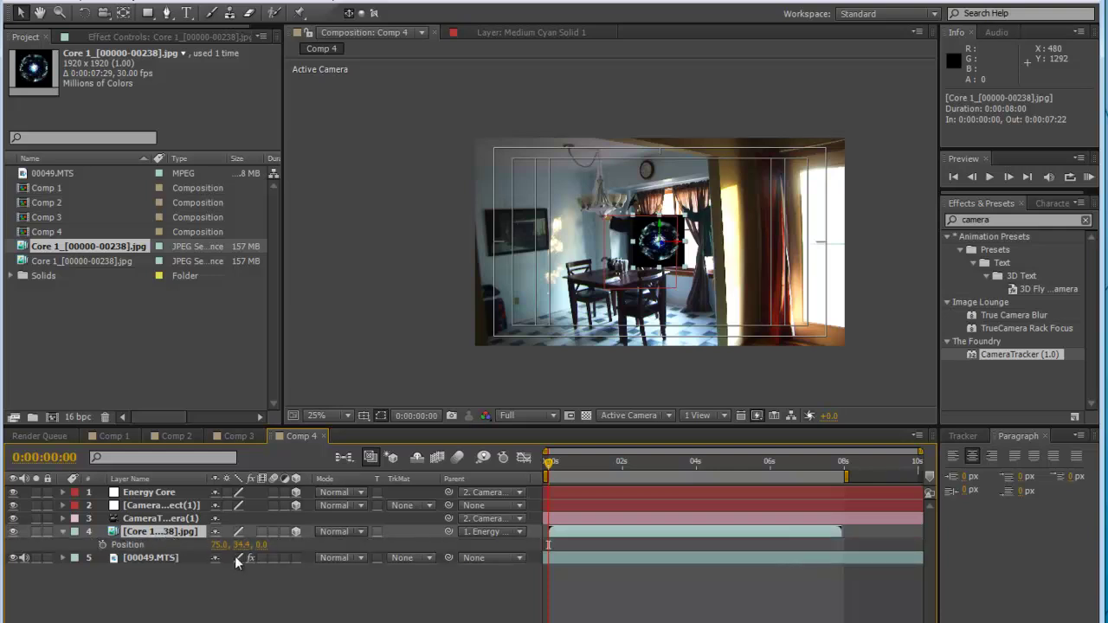
click(219, 544)
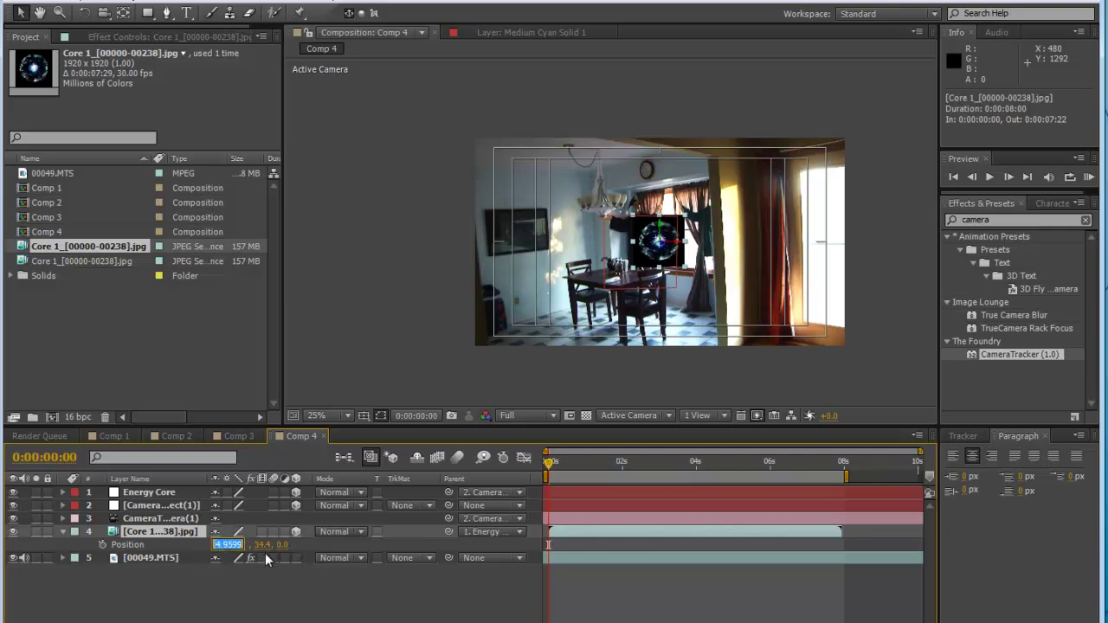
text(0)
key(Return)
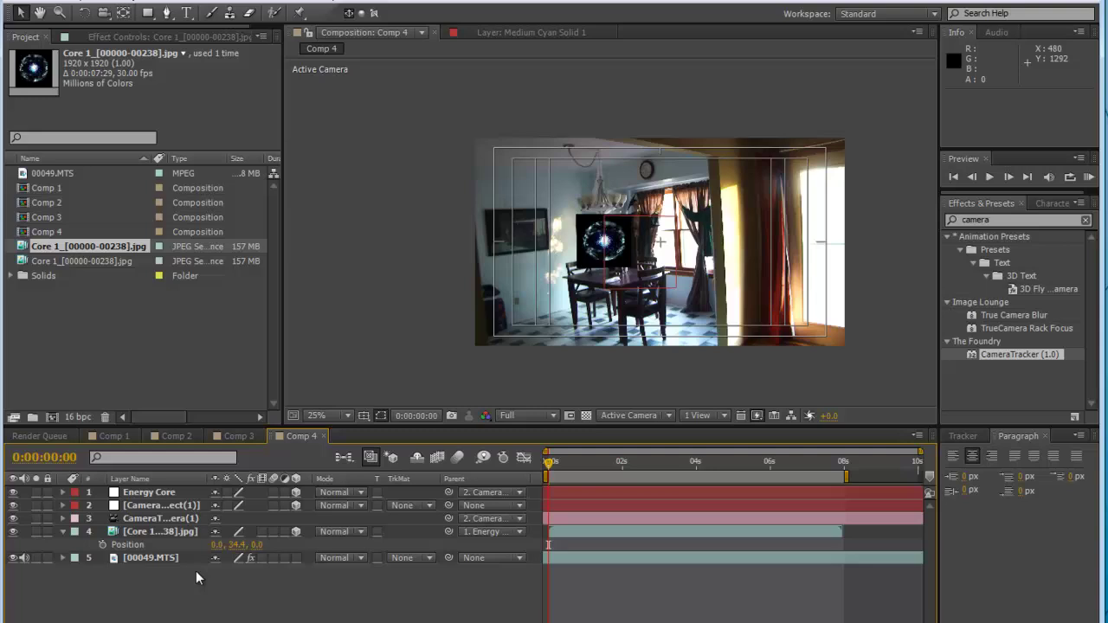
click(236, 544)
text(0)
key(Return)
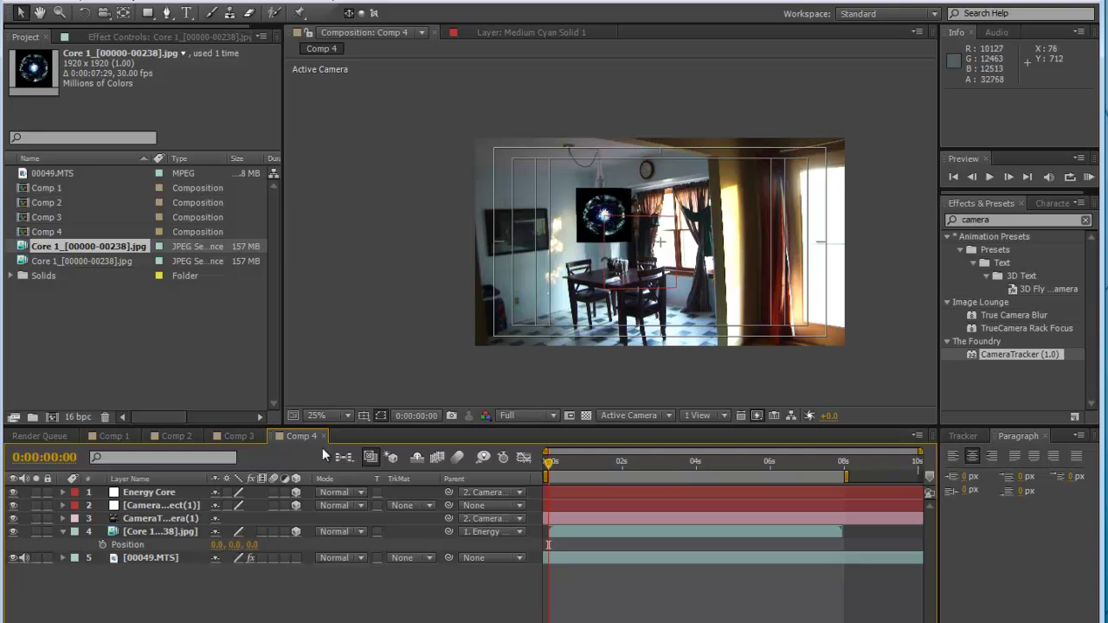
Move the Core 1 layer just below the chandelier, at about 0.4, 34.2, 0.0, and scale it down slightly.
click(155, 532)
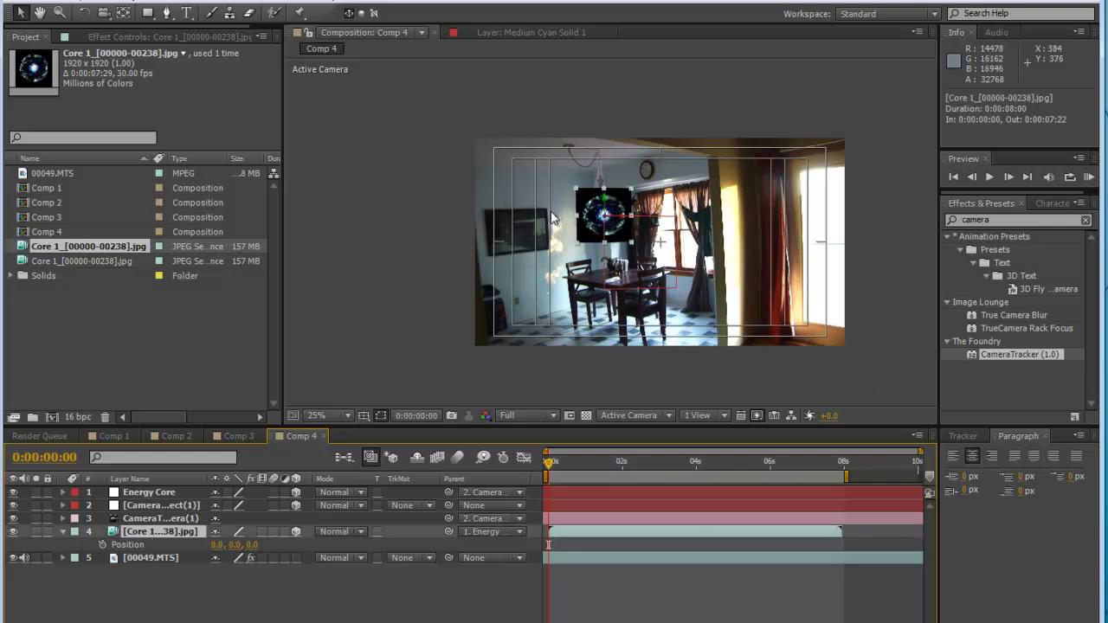
key(period)
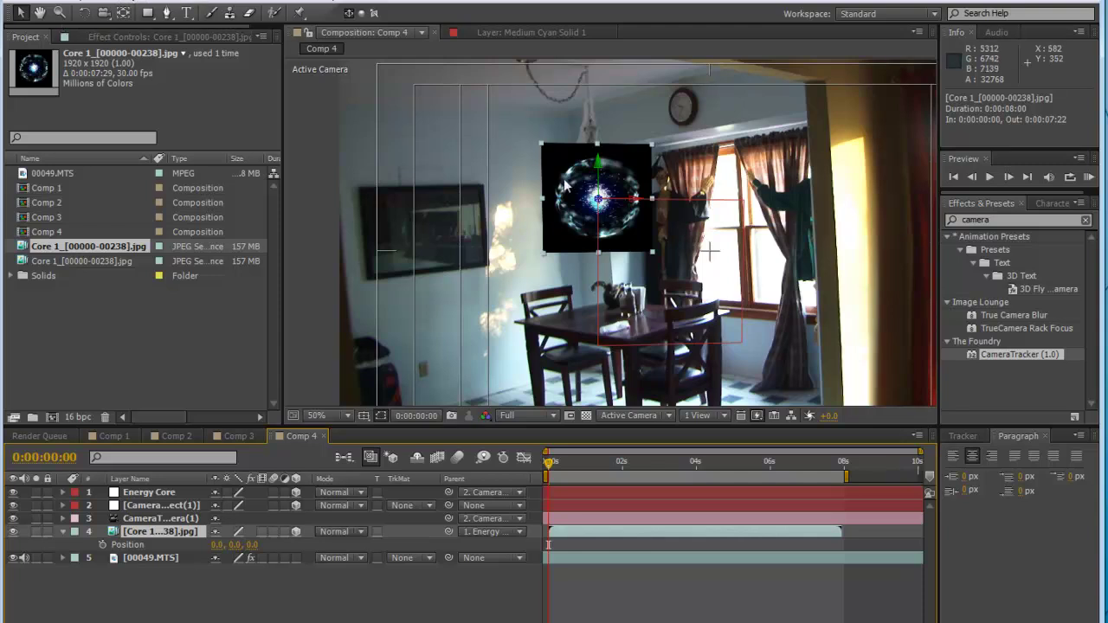
drag(604, 172, 613, 196)
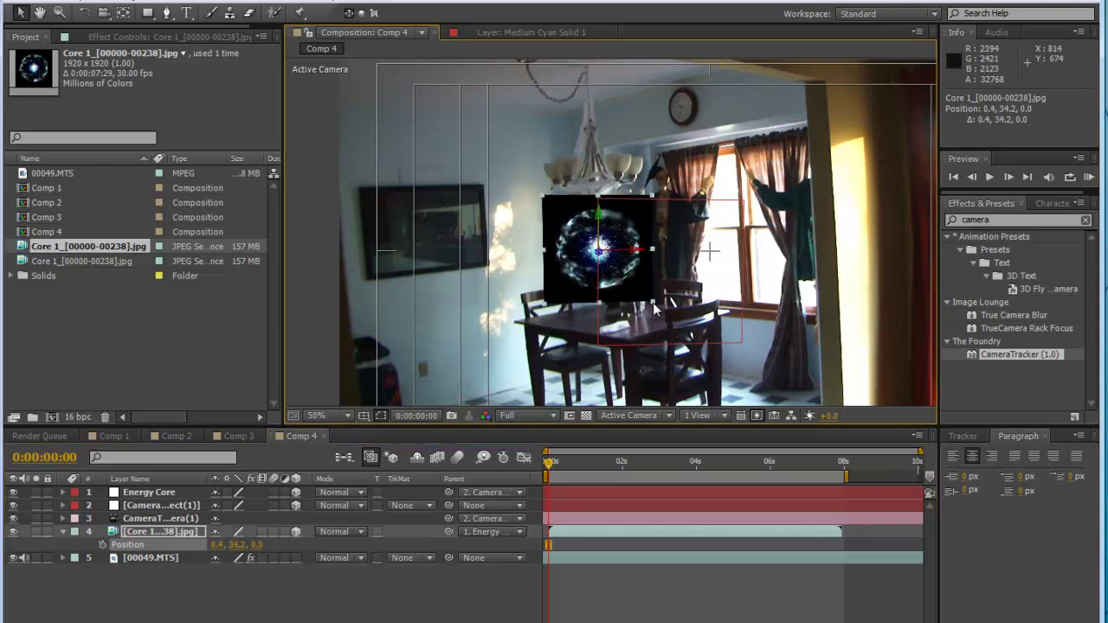
drag(654, 304, 653, 306)
click(319, 309)
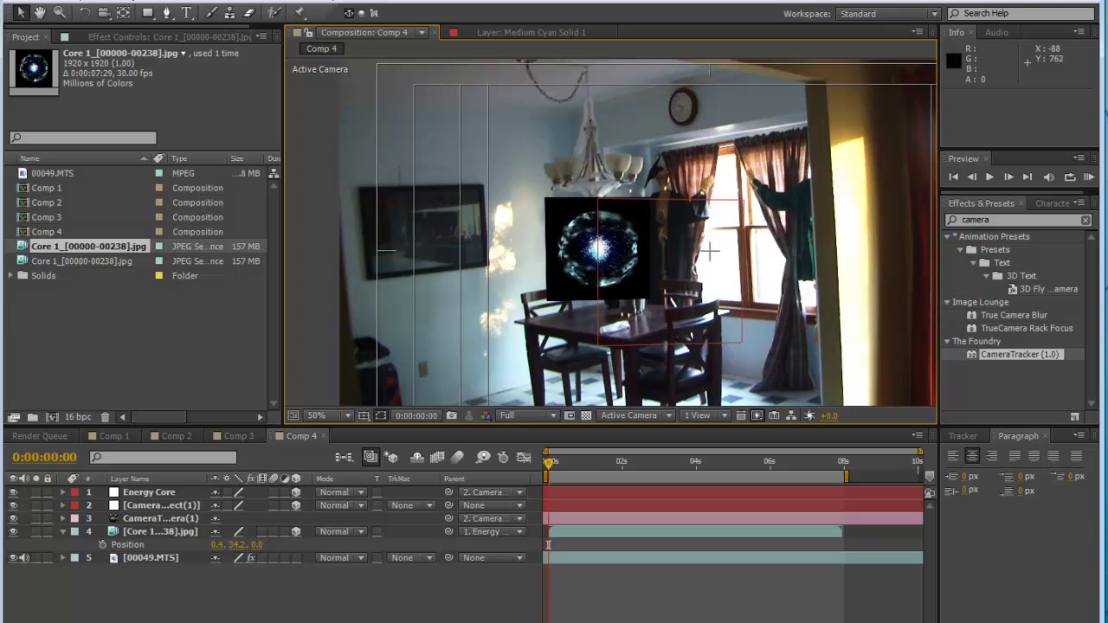
Set the Core 1 layer's blending mode to Screen and preview the tracked composite.
click(172, 533)
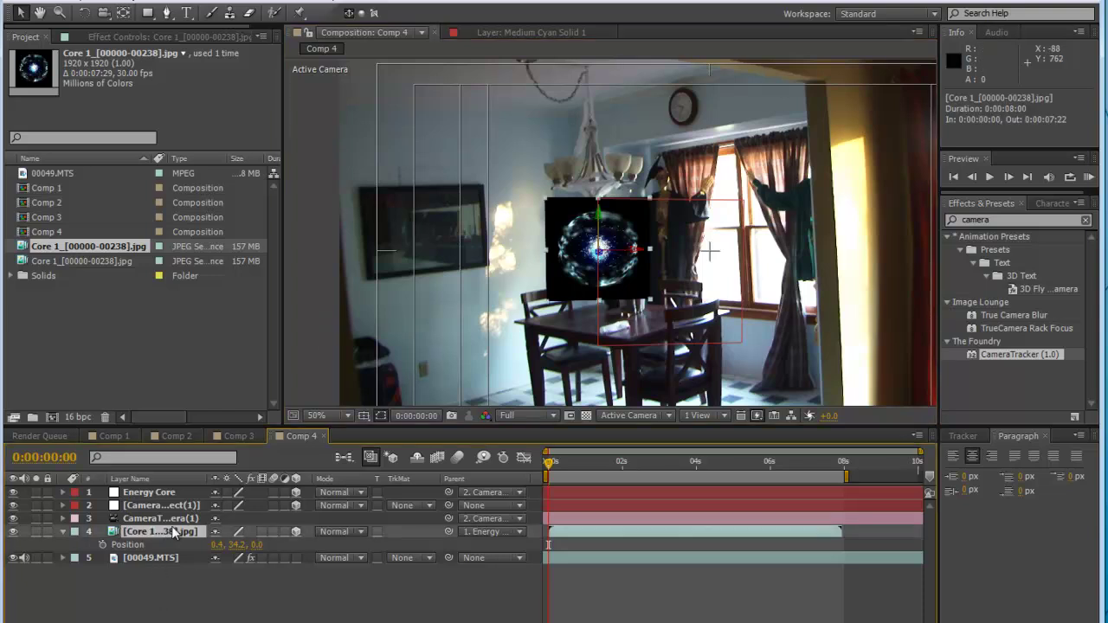
click(338, 534)
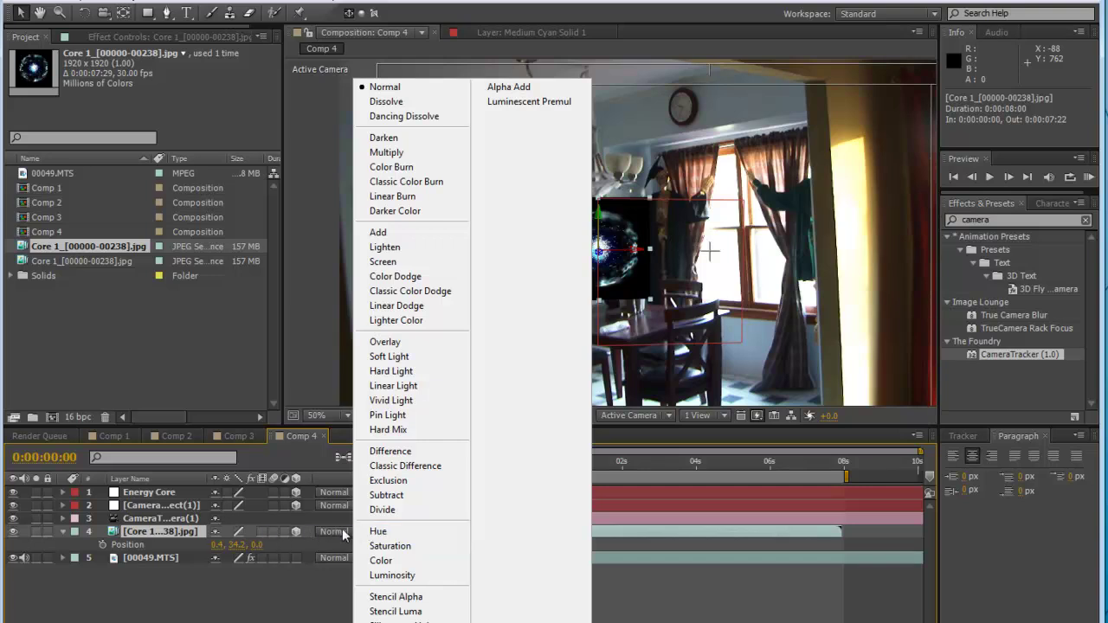
click(382, 262)
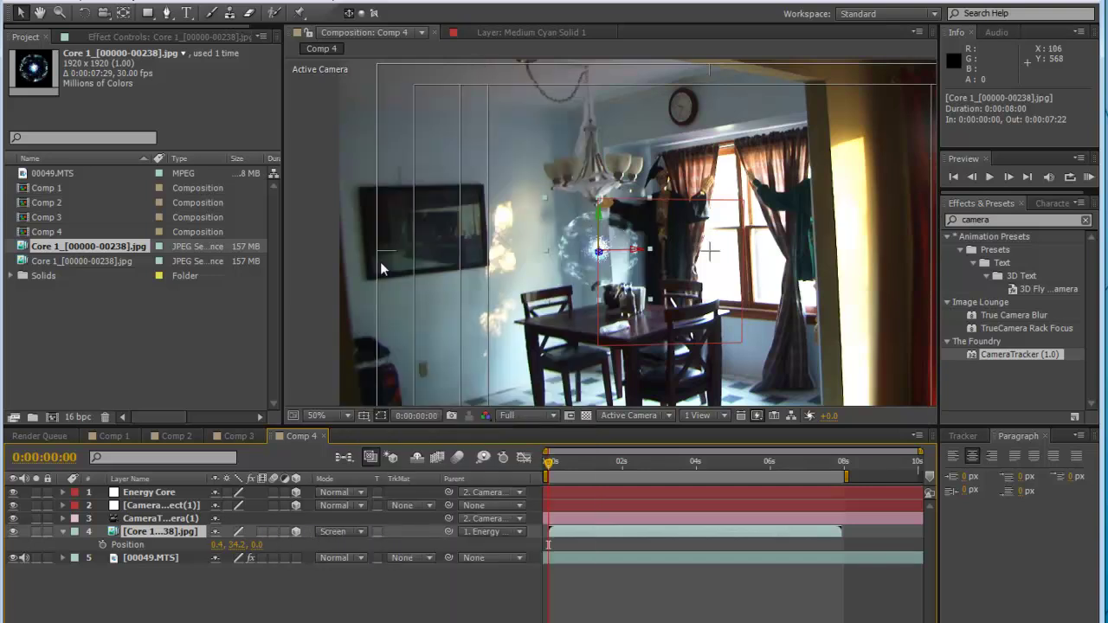
key(space)
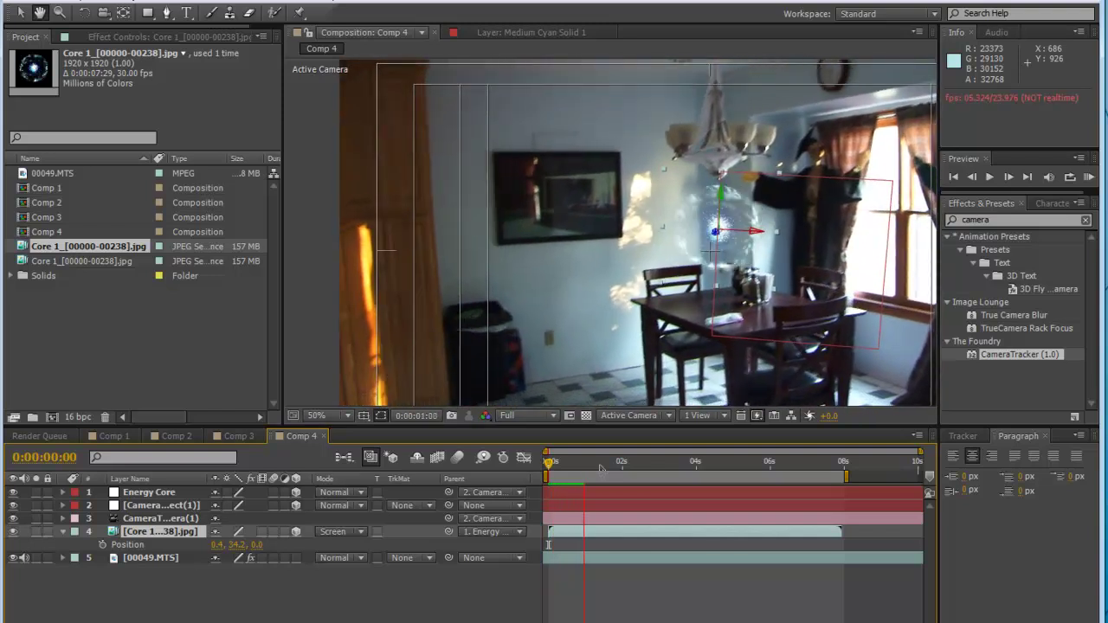
Scrub and play the start of the composite to check how the core follows the room, ending on the first frame.
key(space)
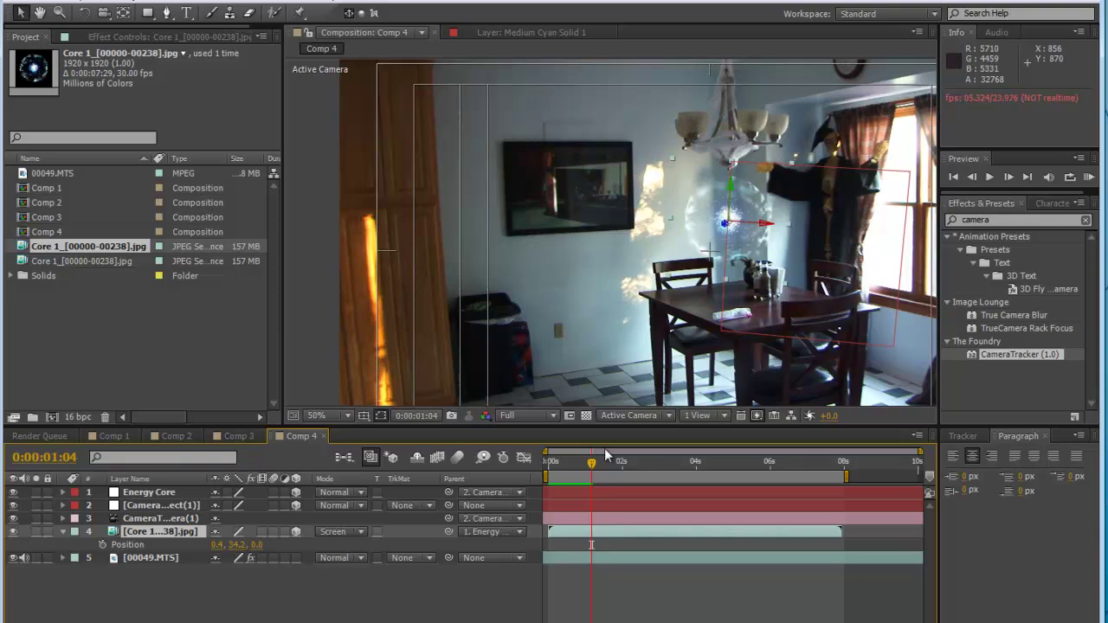
drag(591, 472, 574, 497)
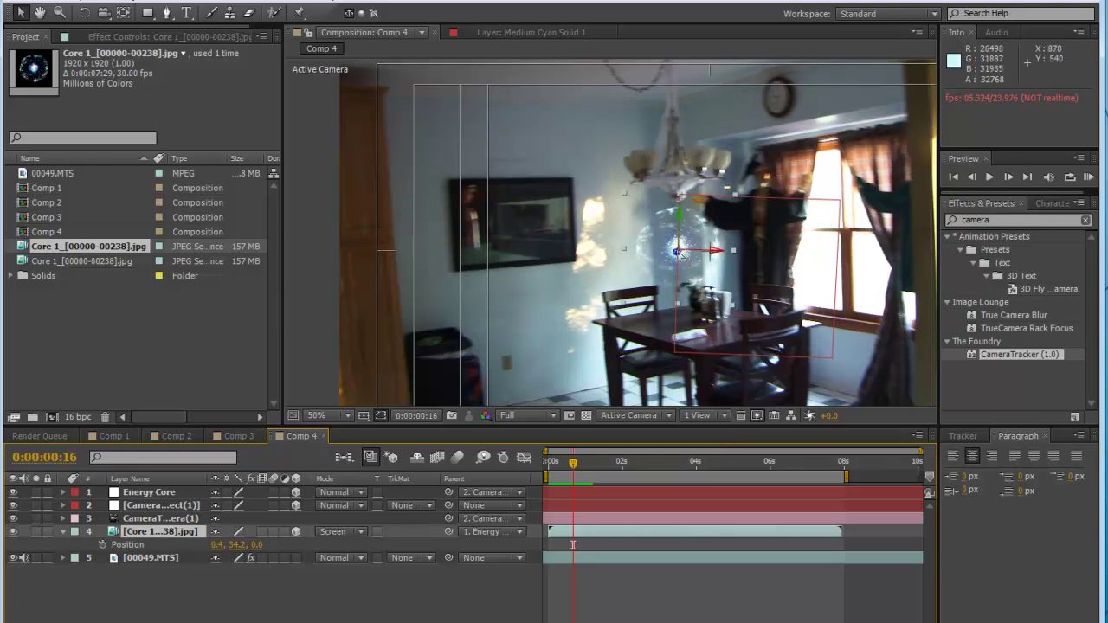
drag(773, 471, 552, 471)
key(space)
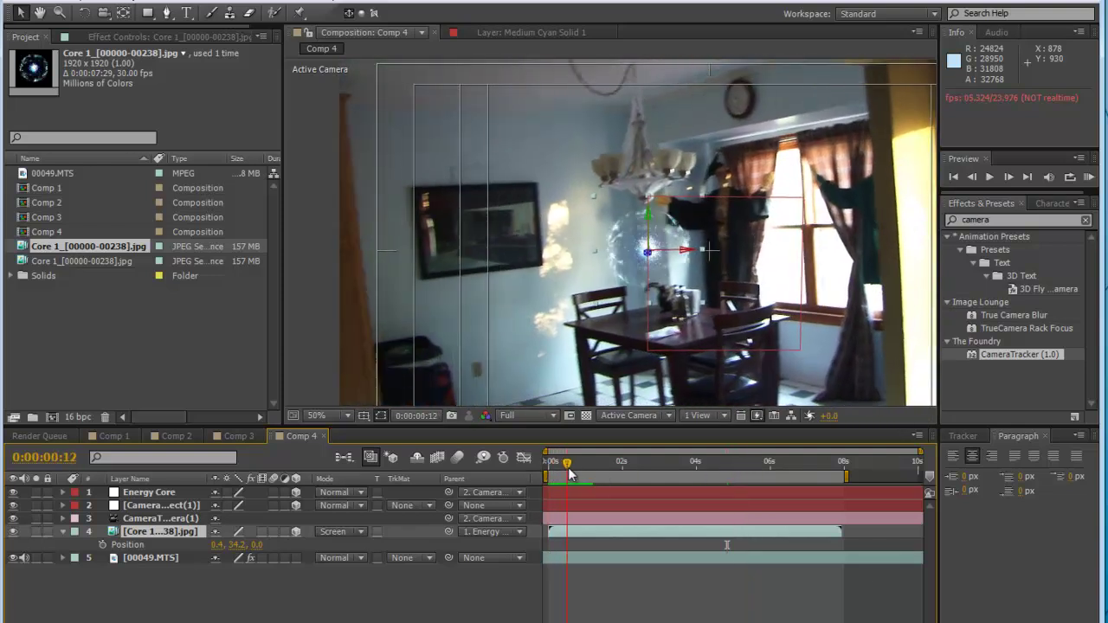
click(550, 479)
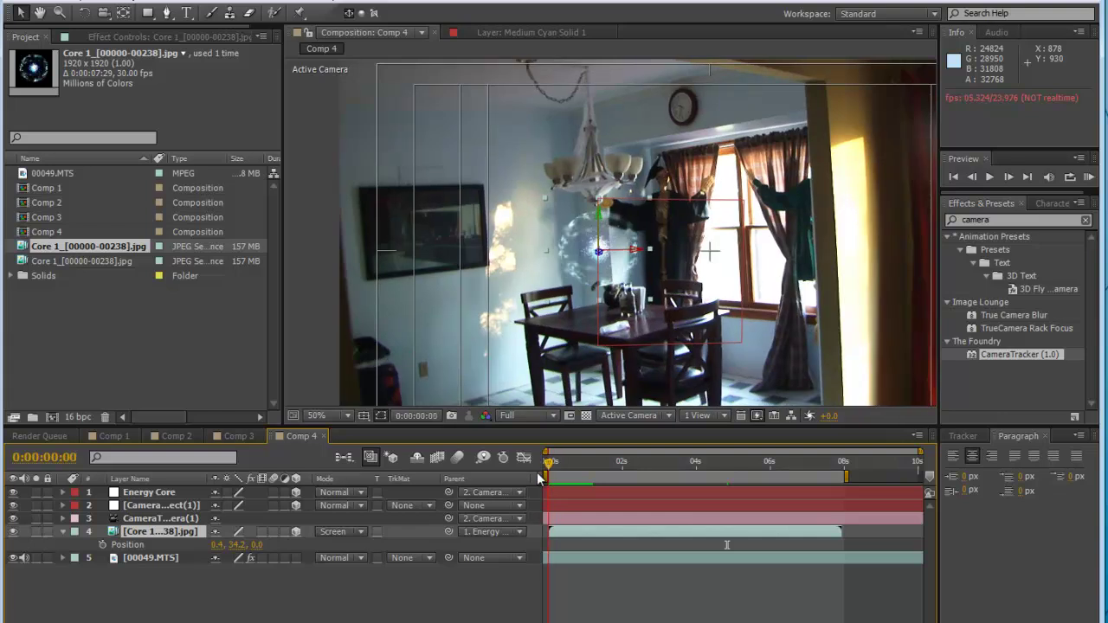
Set the Core 1 layer's auto-orientation to Orient Towards Camera and scrub through the shot to check it.
click(159, 537)
right_click(153, 535)
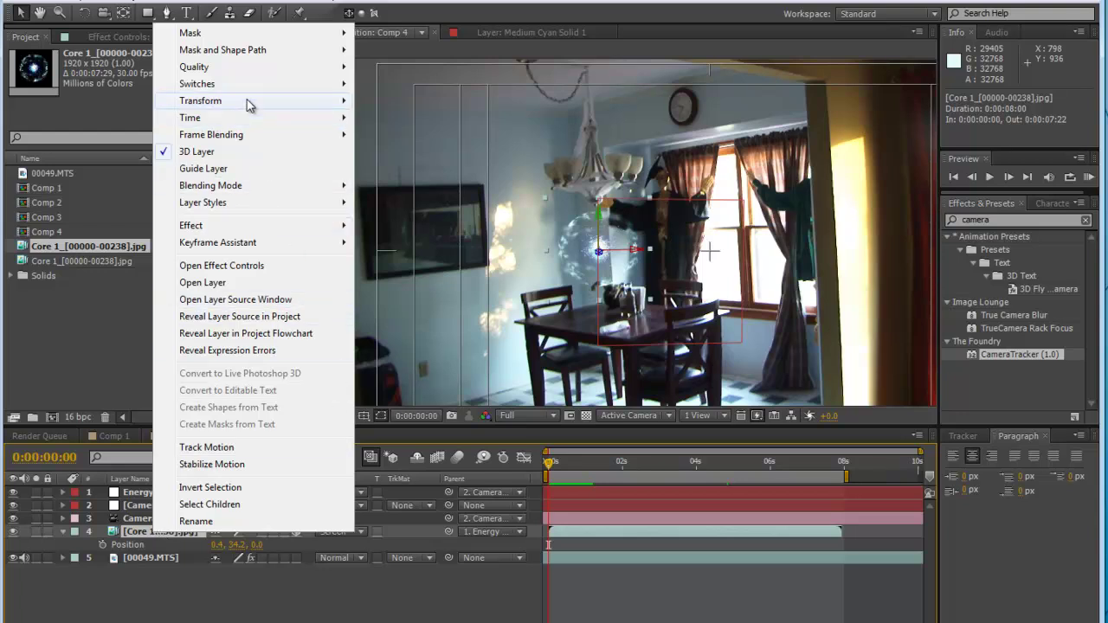
mouse_move(329, 100)
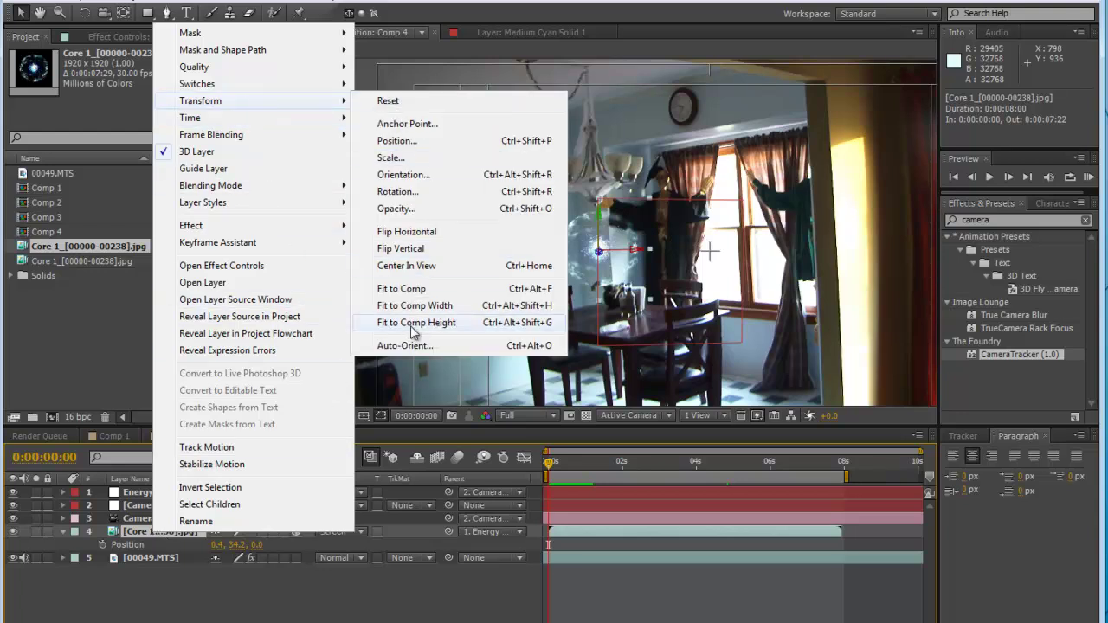
click(416, 347)
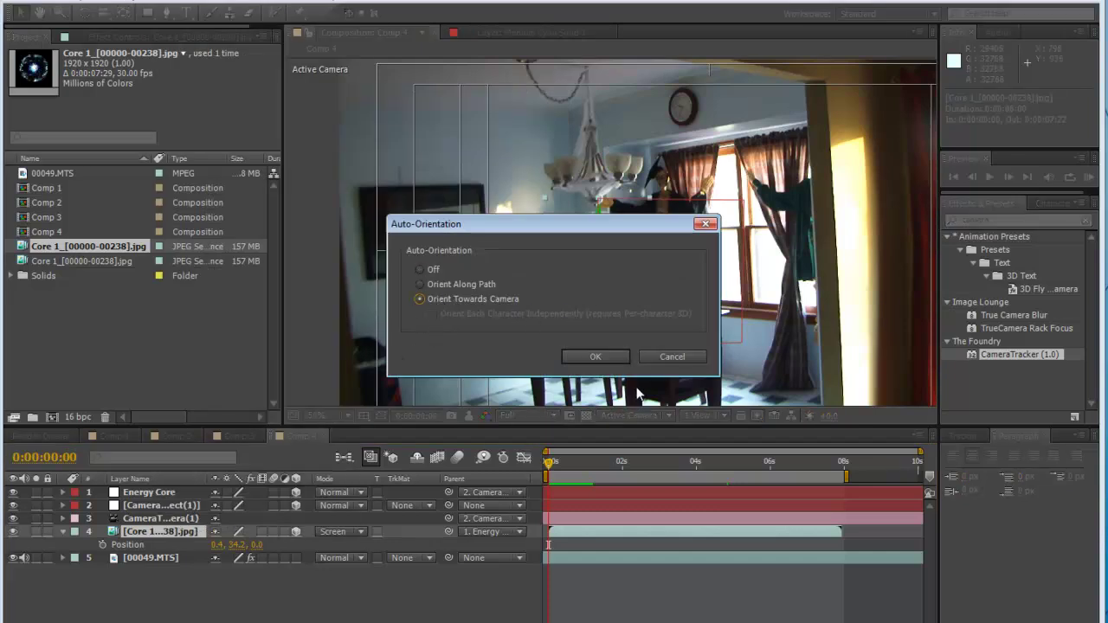
click(598, 357)
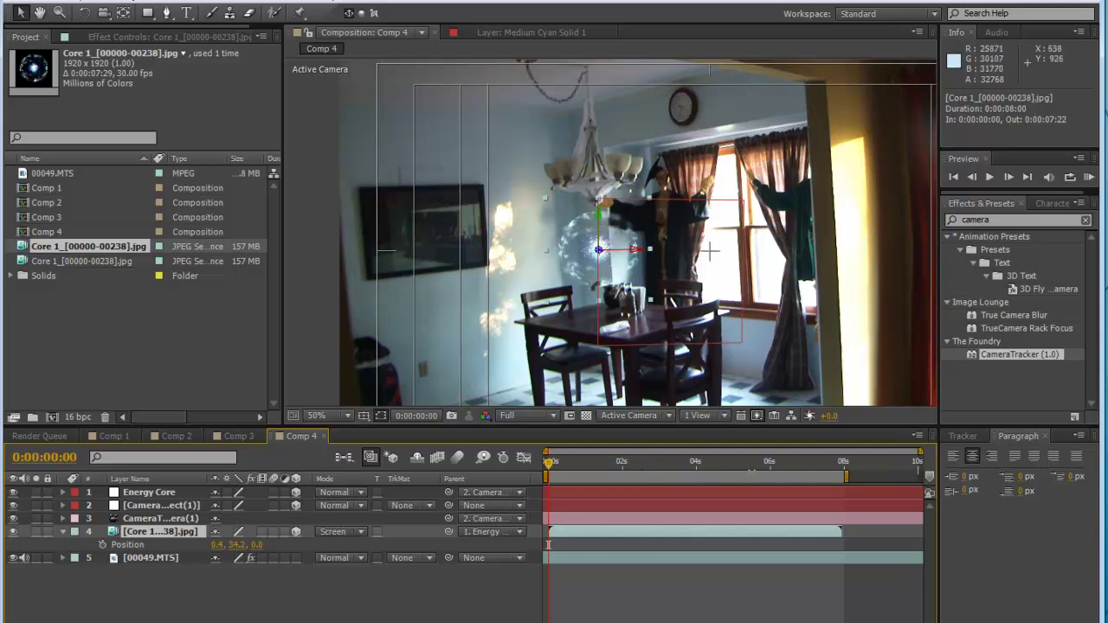
drag(730, 464, 535, 476)
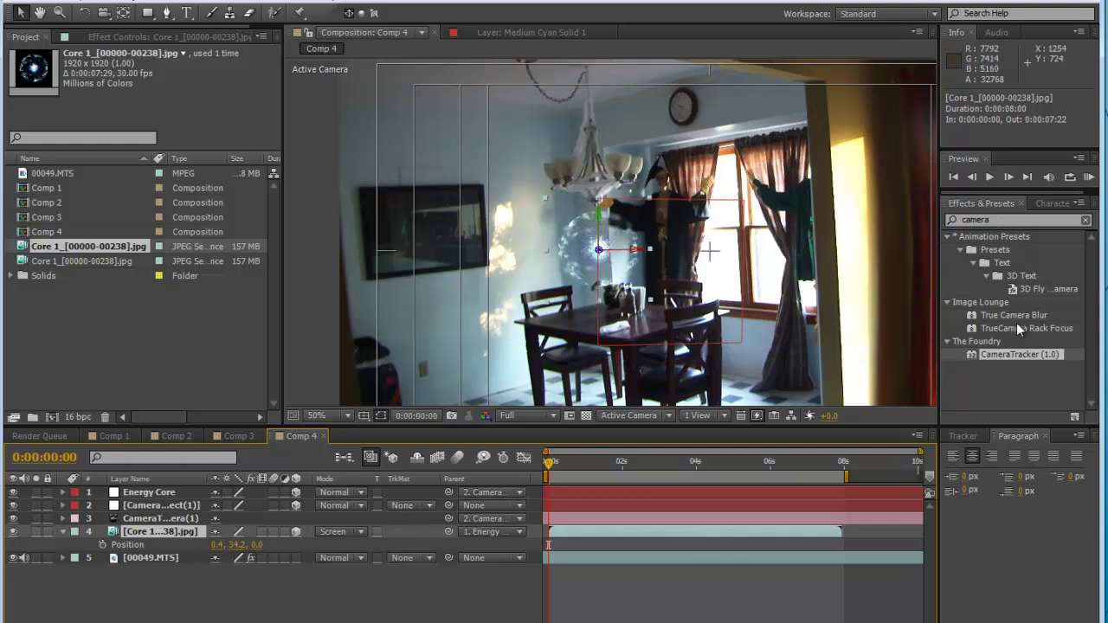
Apply the Curves effect to the Core 1 layer and shape the RGB curve into a gentle S to boost contrast.
click(971, 222)
text(curves)
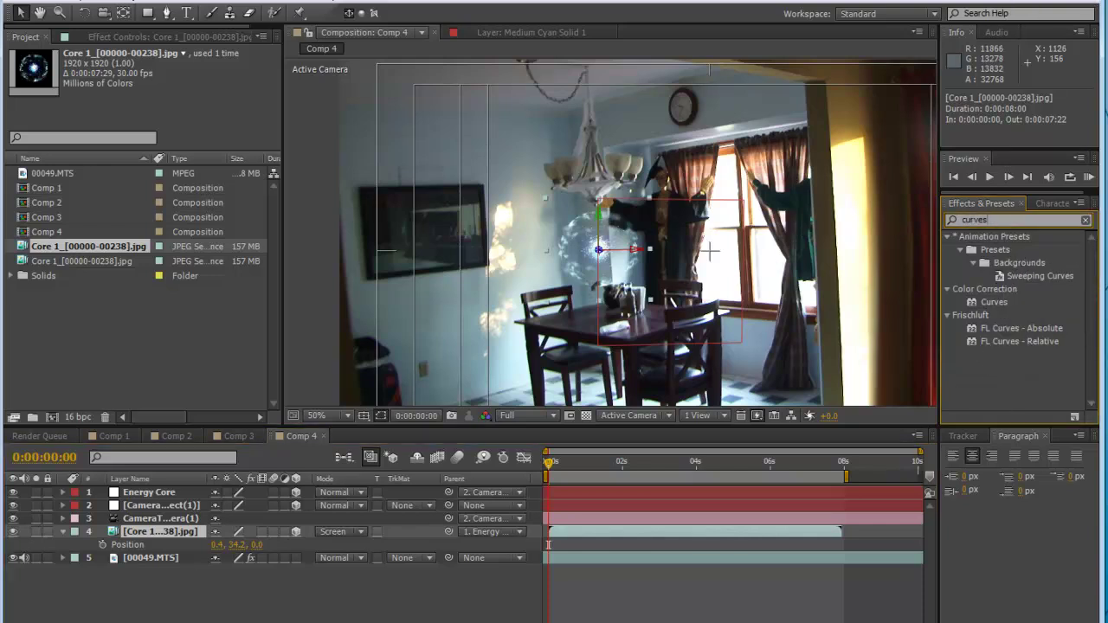
drag(993, 302, 578, 537)
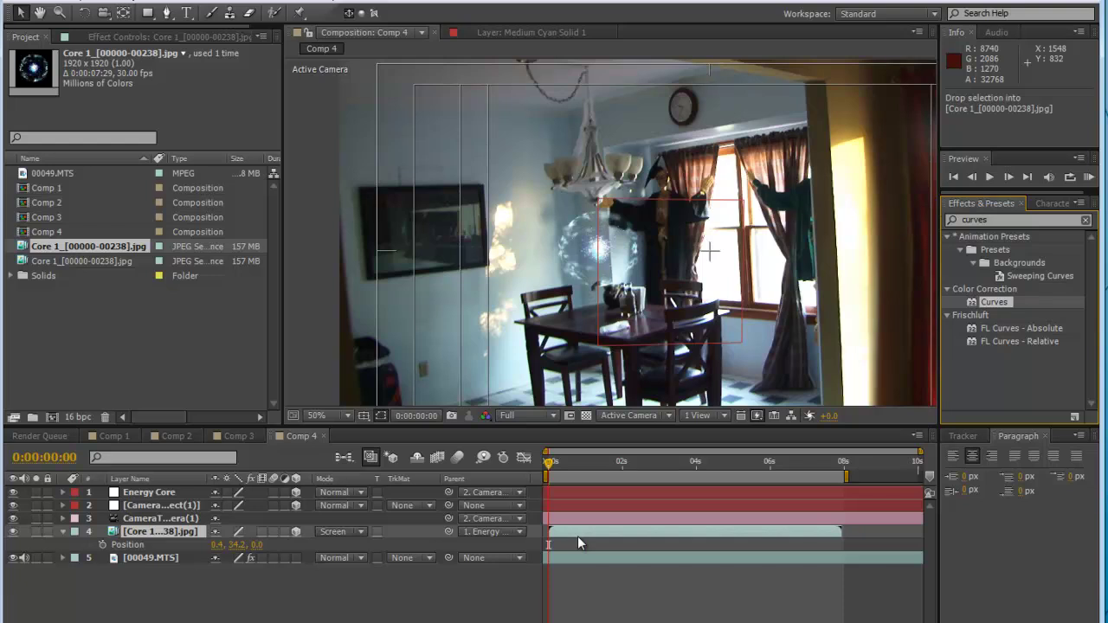
drag(578, 535, 578, 534)
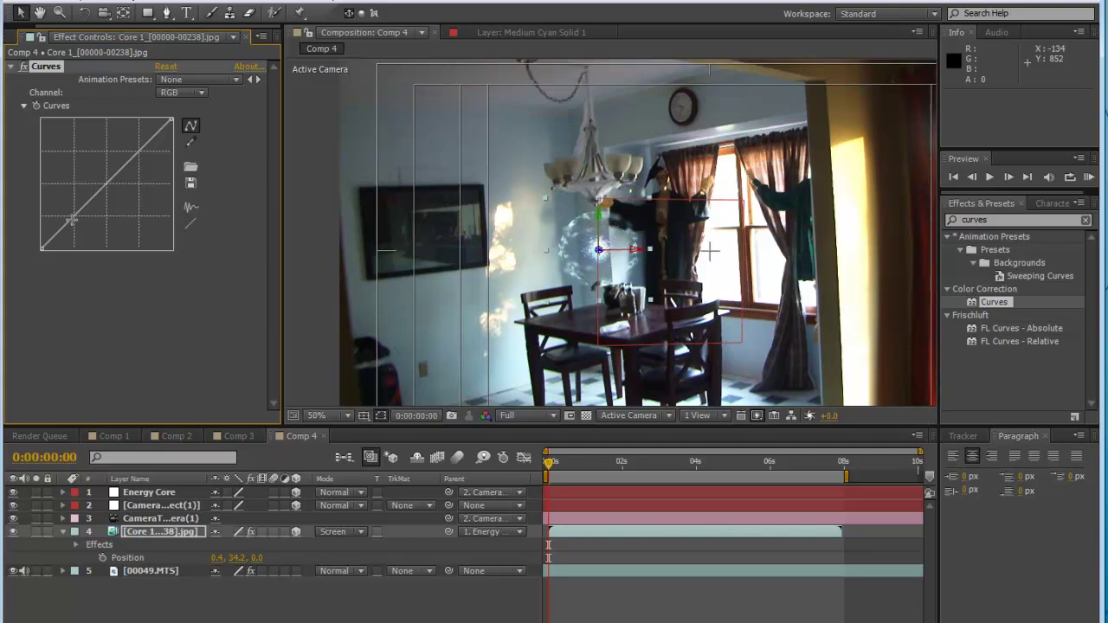
drag(73, 220, 77, 231)
drag(131, 154, 133, 149)
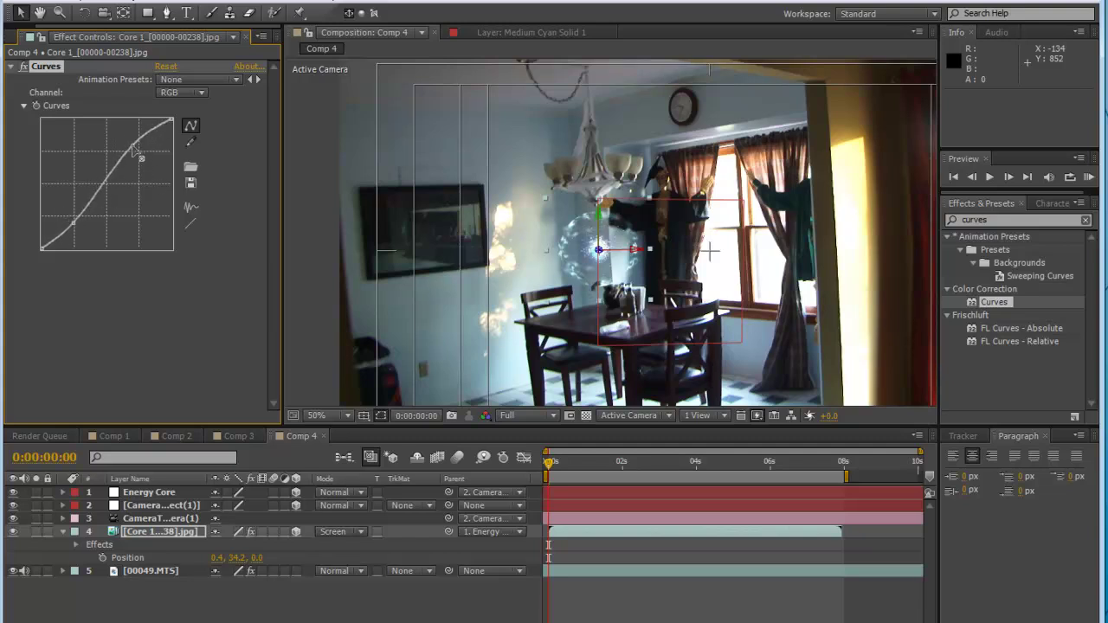
drag(74, 226, 76, 221)
click(137, 496)
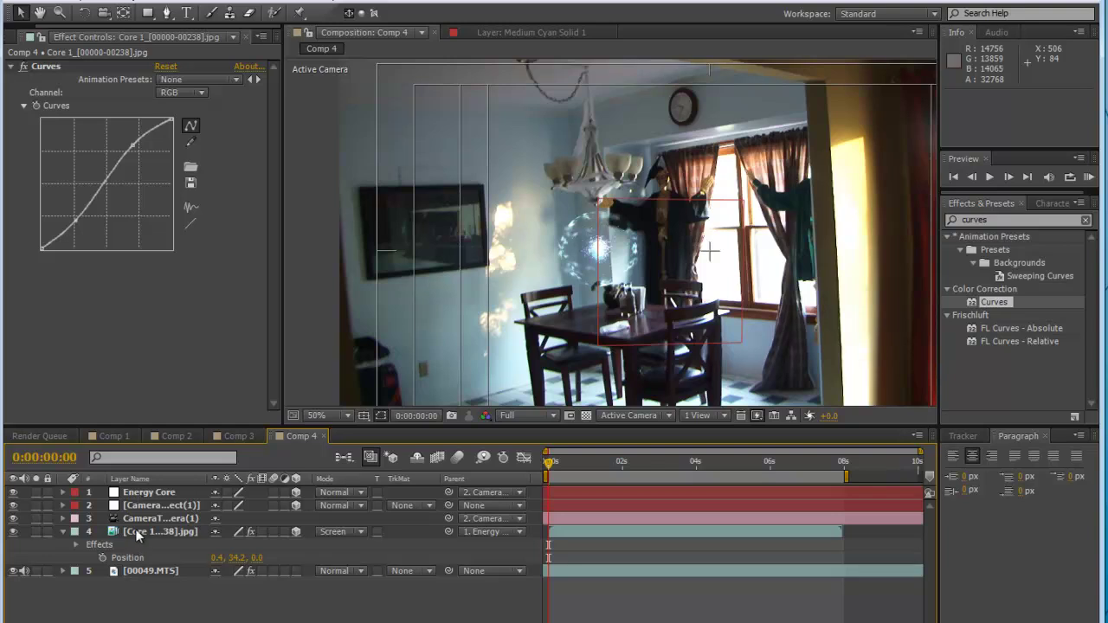
Duplicate the Core 1 layer and apply the Stylize Glow effect to the upper copy.
click(136, 529)
key(ctrl+d)
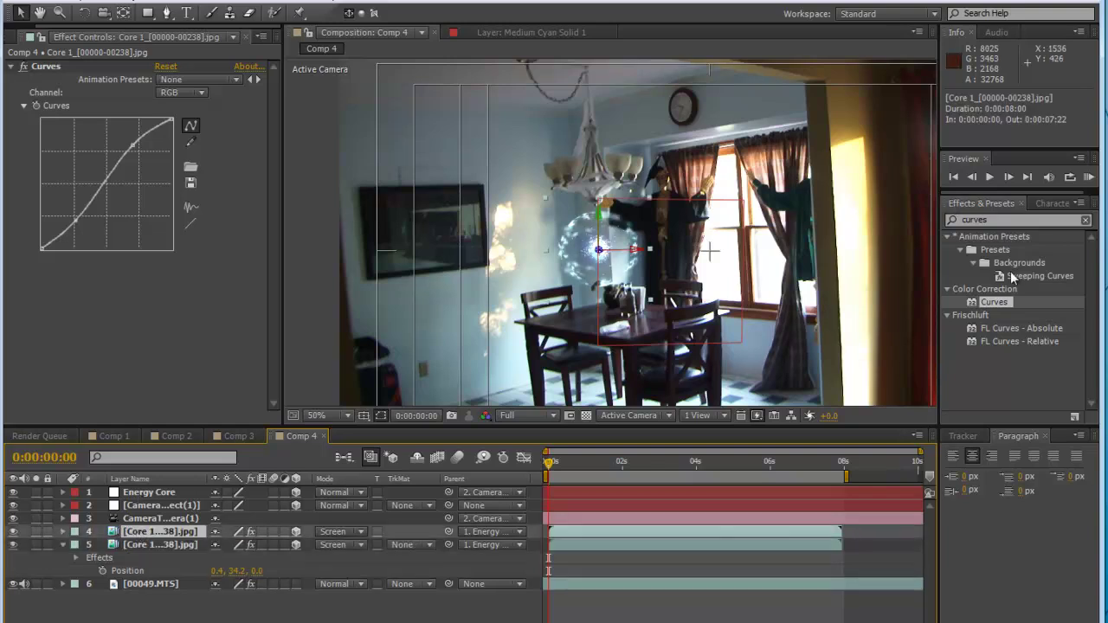
key(ctrl+5)
text(glow)
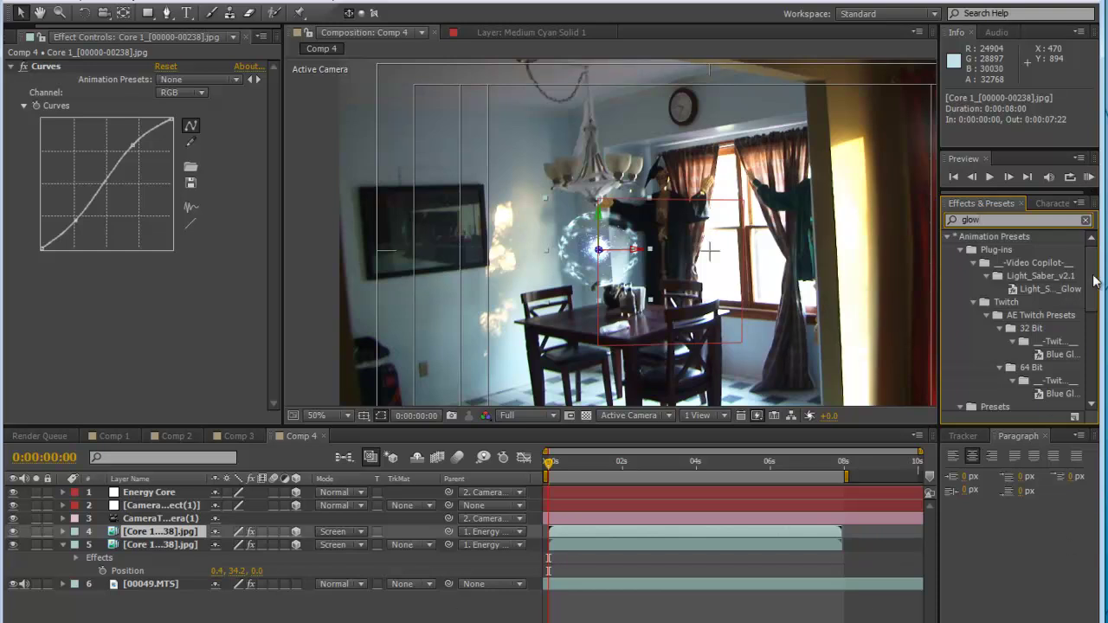
drag(1092, 281, 1076, 376)
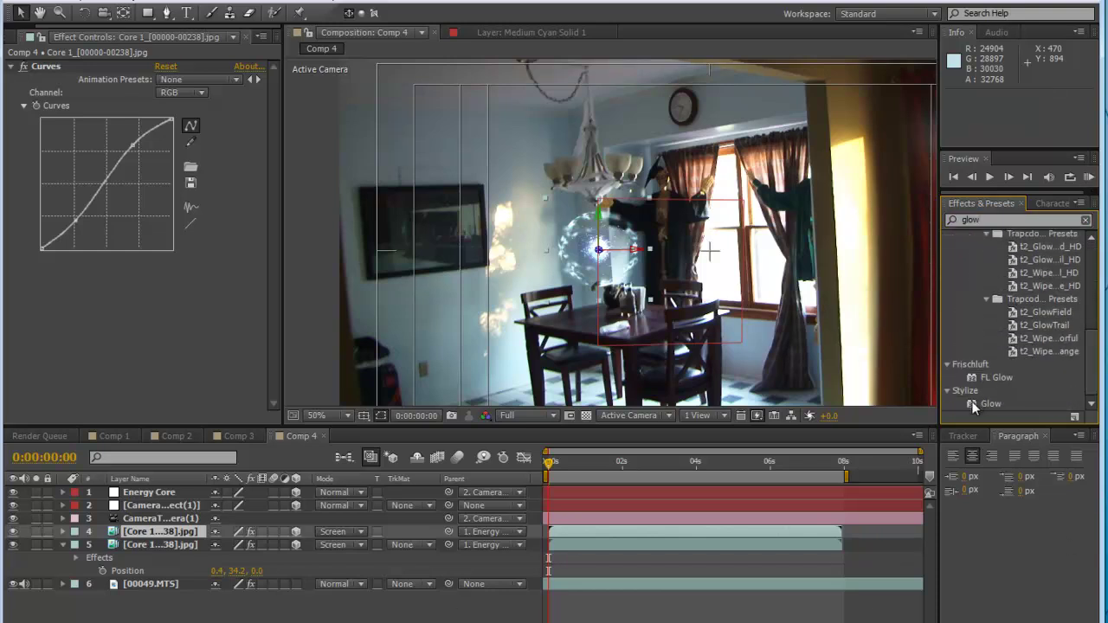
drag(974, 407, 581, 532)
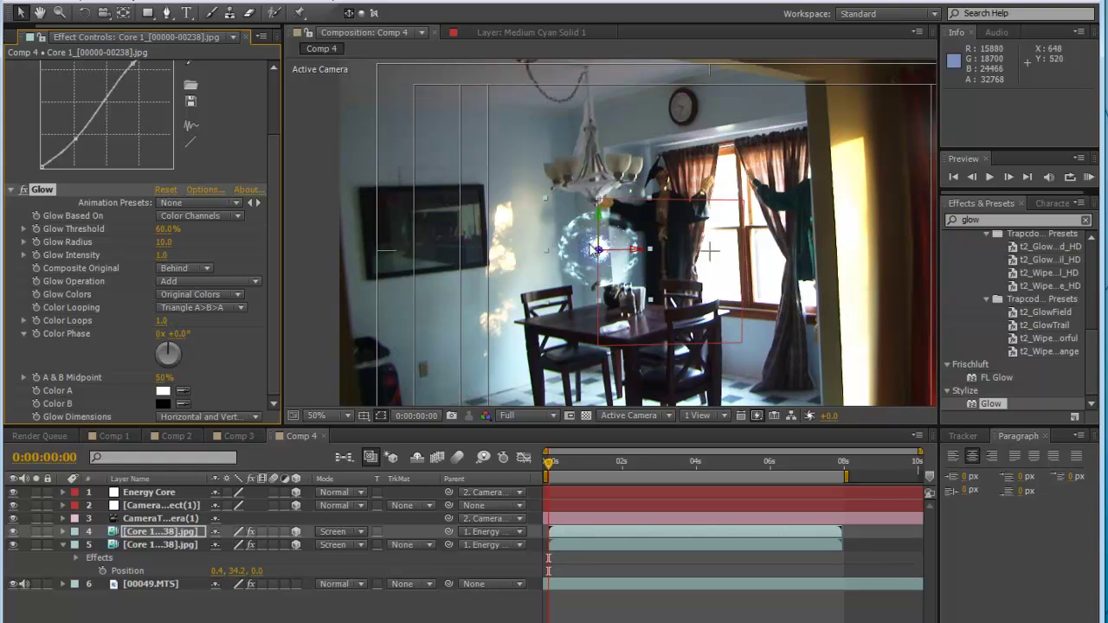
Set the Glow to a radius of 143, intensity of 1.3 and threshold of 20.4%, and preview the result.
key(period)
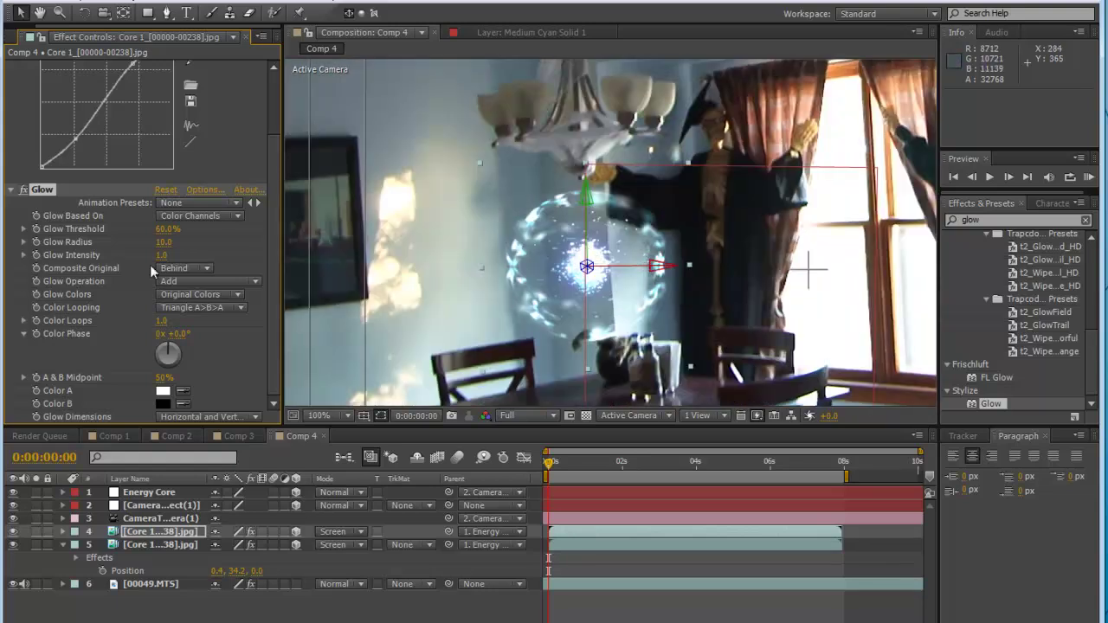
drag(198, 258, 316, 234)
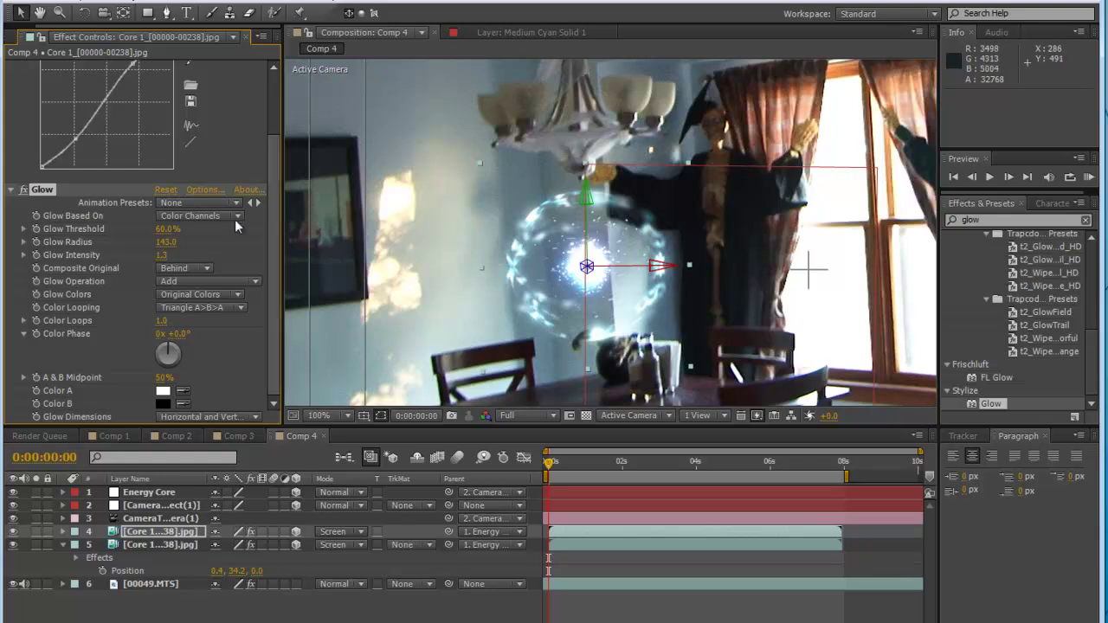
drag(128, 234, 100, 248)
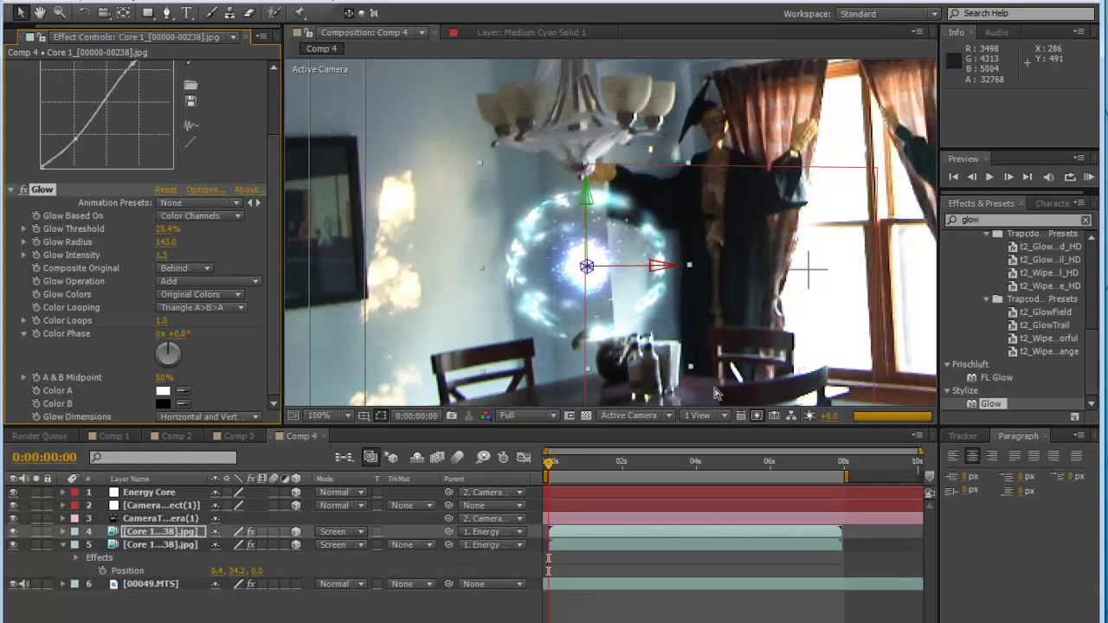
key(space)
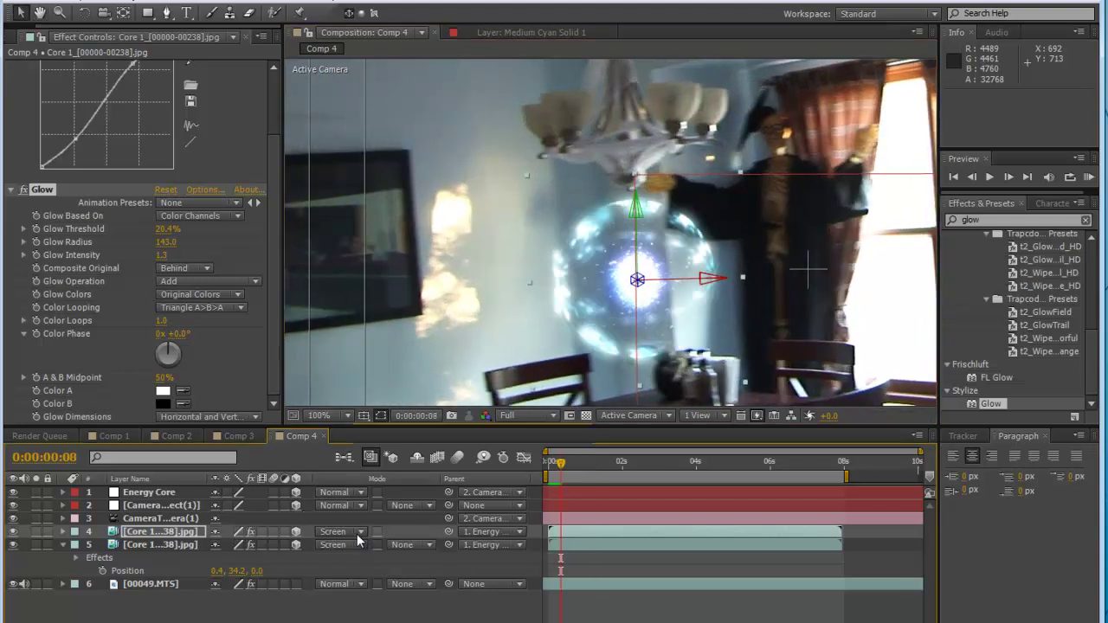
Set the upper Core 1 copy's blending mode to Add and reduce its Glow Intensity to 0.4.
click(357, 534)
click(450, 235)
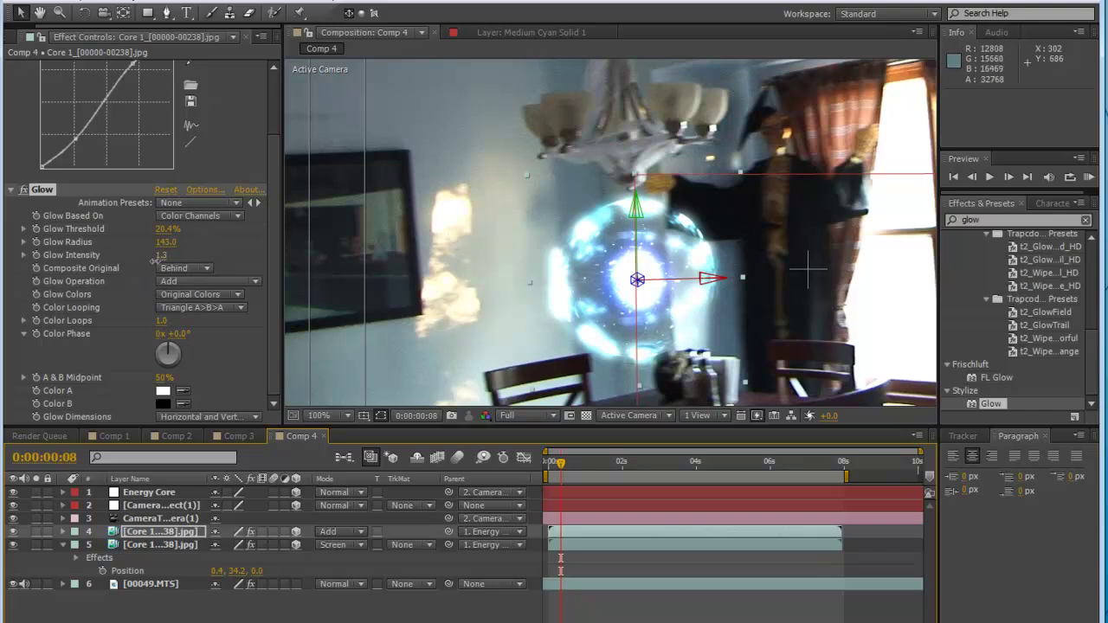
drag(155, 260, 85, 294)
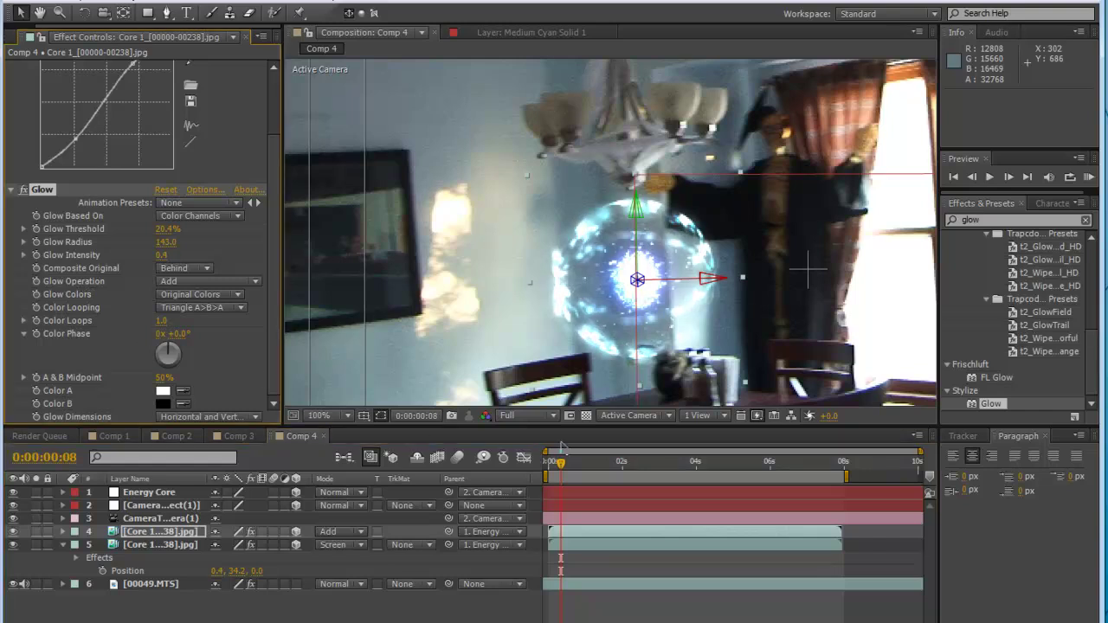
Set the composition's preview resolution to Quarter and fit the whole frame in view at 25% magnification.
scroll(608, 355, down, 2)
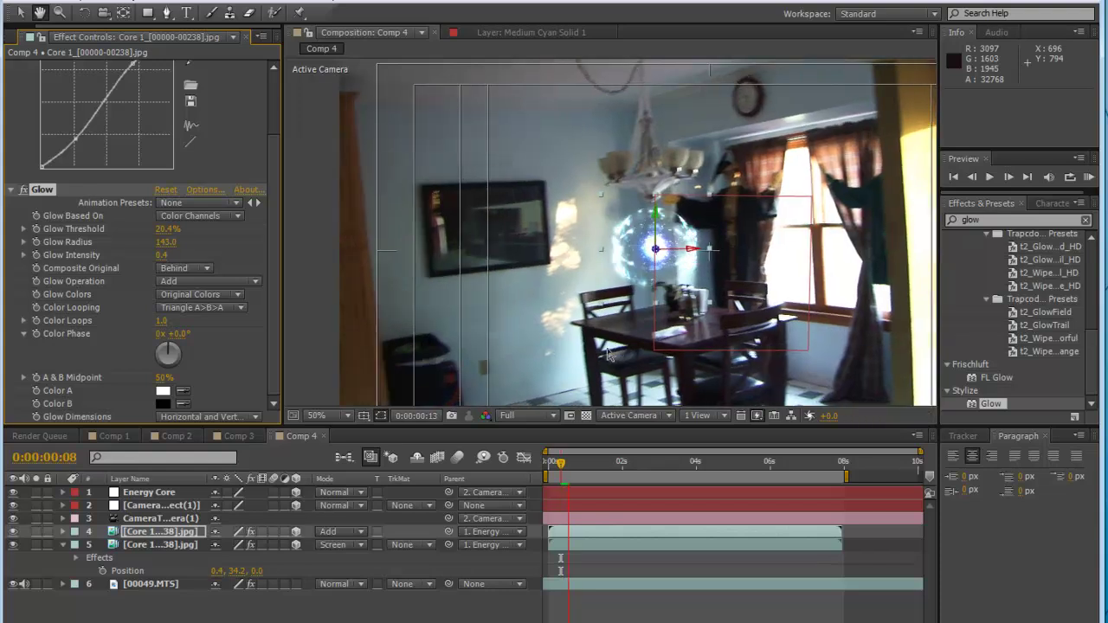
click(607, 355)
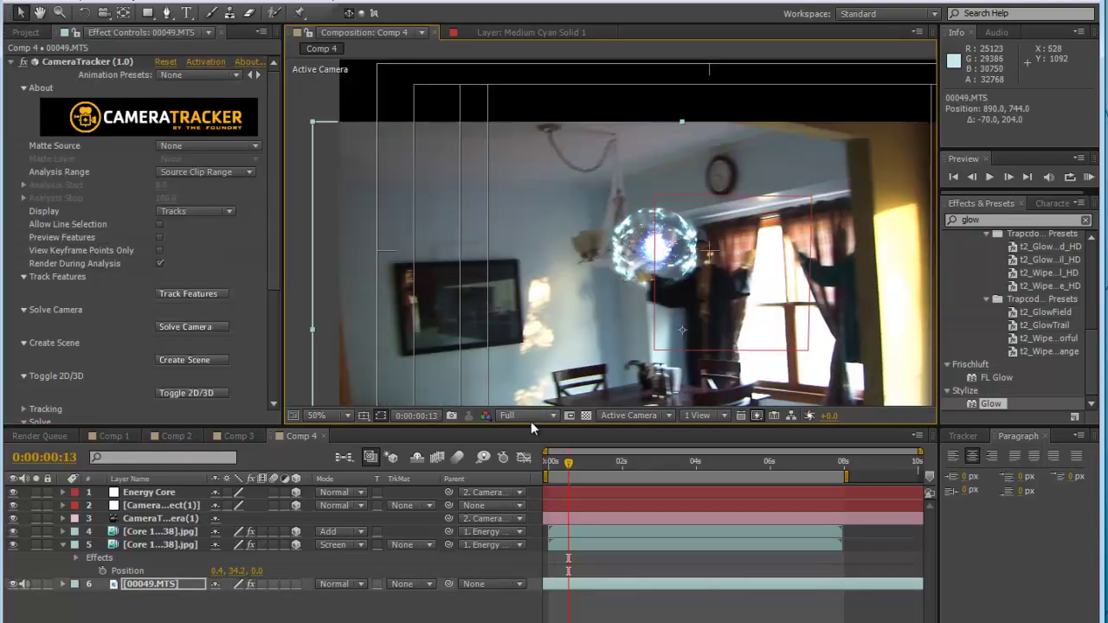
key(ctrl+z)
click(541, 415)
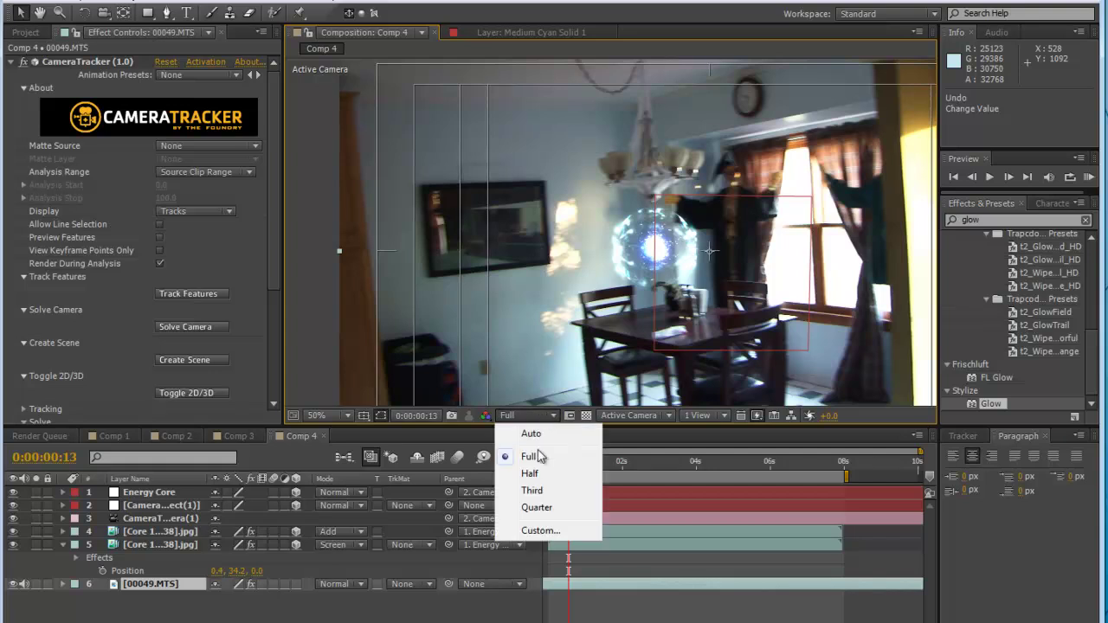
click(536, 506)
key(comma)
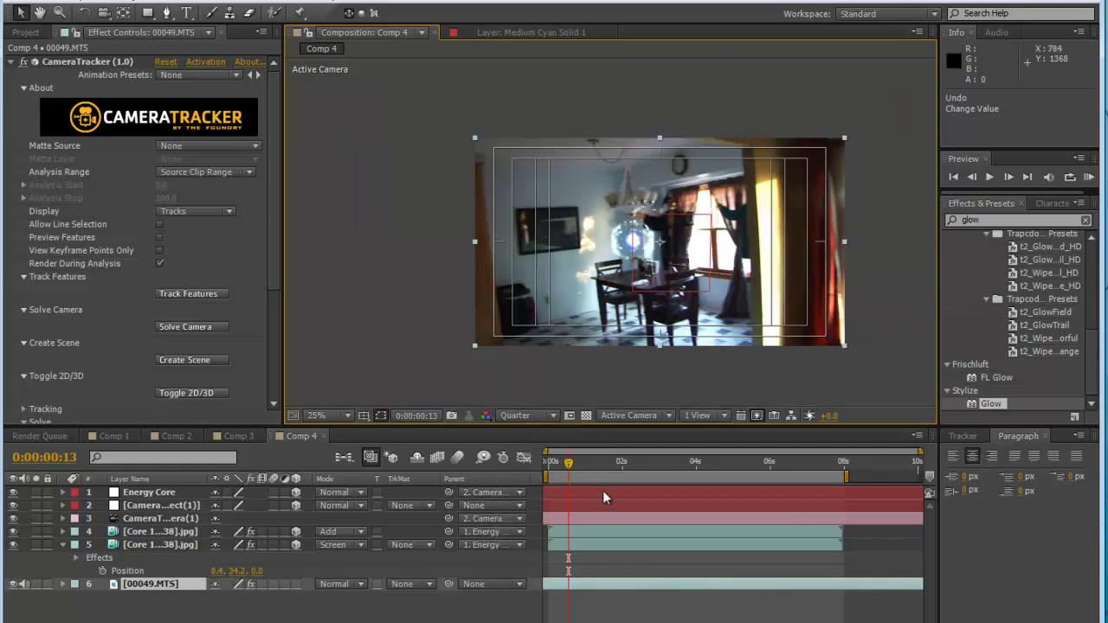
Play and scrub through the composite to examine the glowing core's tracking and brightness over the shot.
click(567, 468)
key(space)
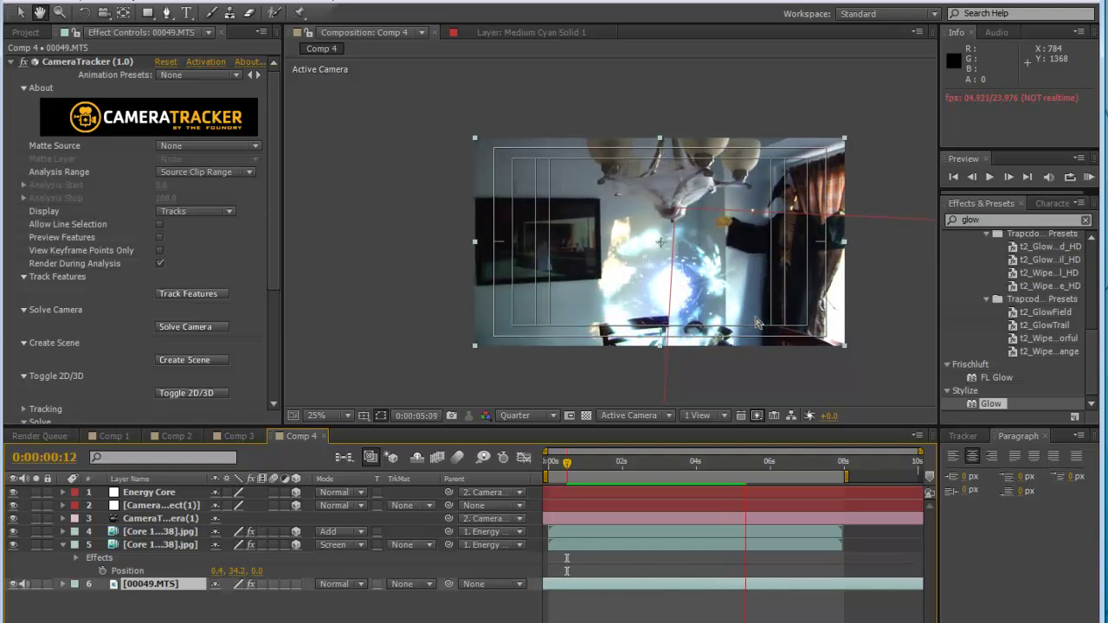
drag(759, 471, 605, 483)
key(space)
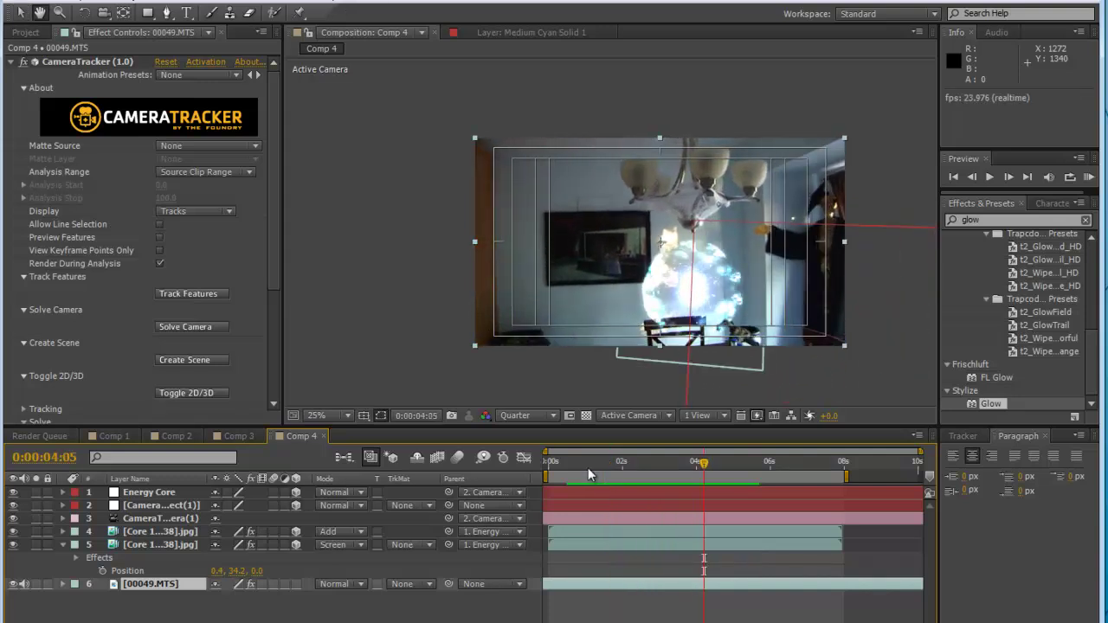
key(space)
drag(647, 465, 624, 511)
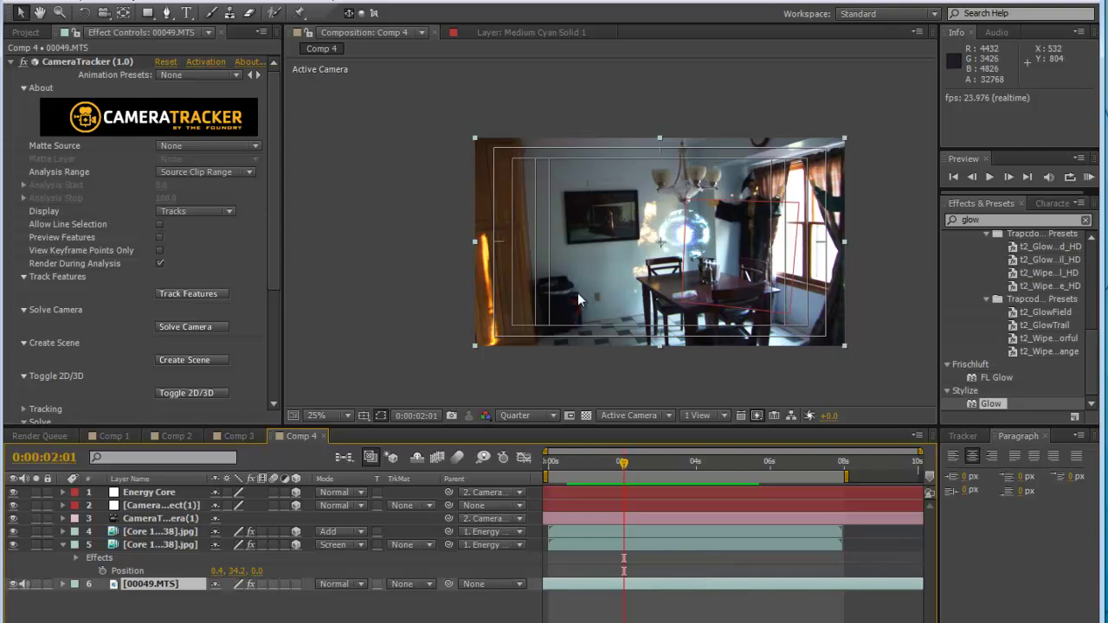
Add a white Point light at 100% intensity without cast shadows and reveal its Position property.
click(400, 296)
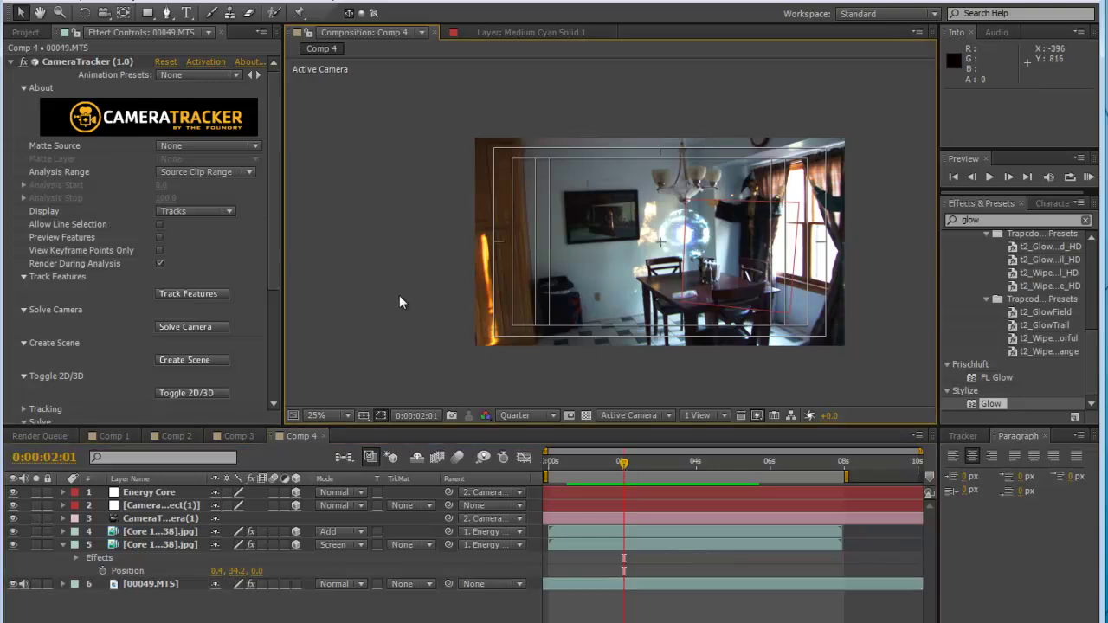
click(144, 2)
mouse_move(153, 13)
click(482, 50)
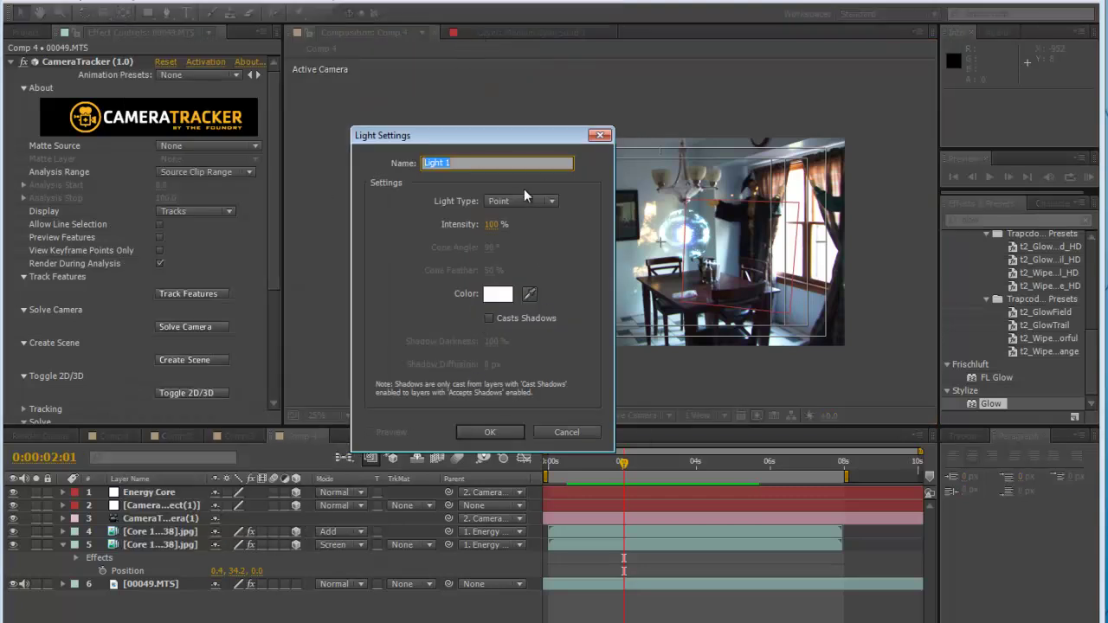
click(502, 434)
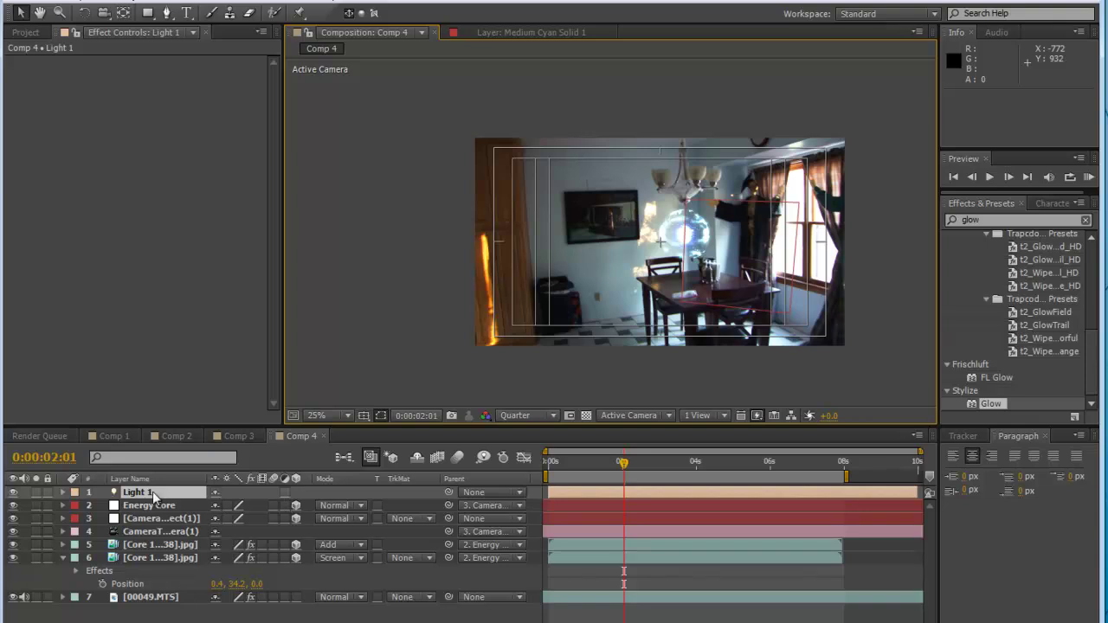
key(p)
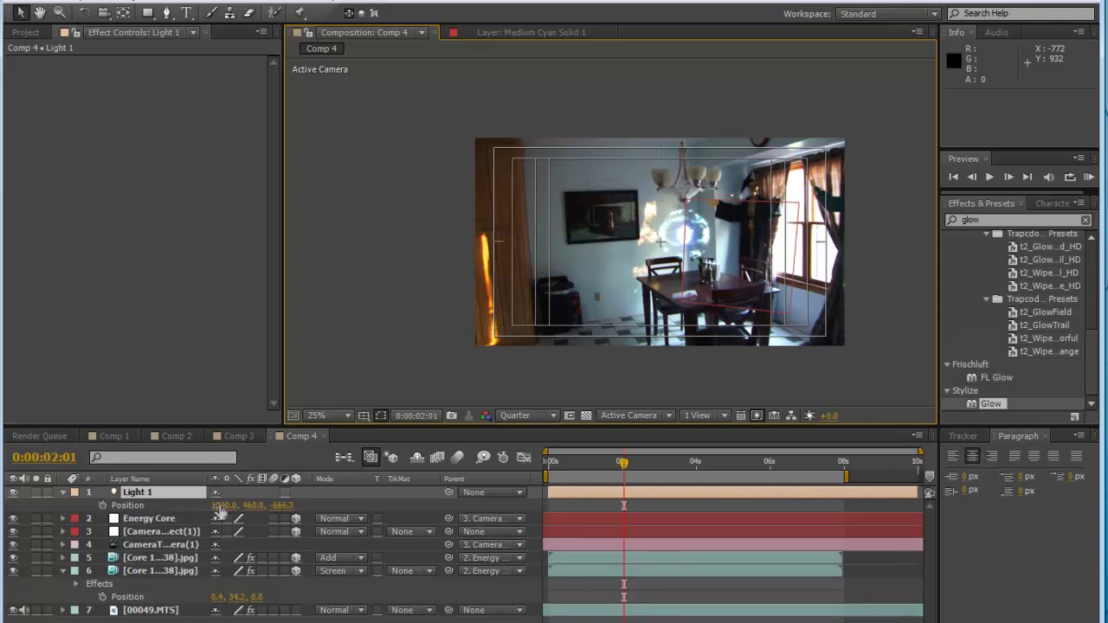
Set Light 1's Position to 0, 0, 0.
click(224, 505)
text(0)
key(Tab)
text(0)
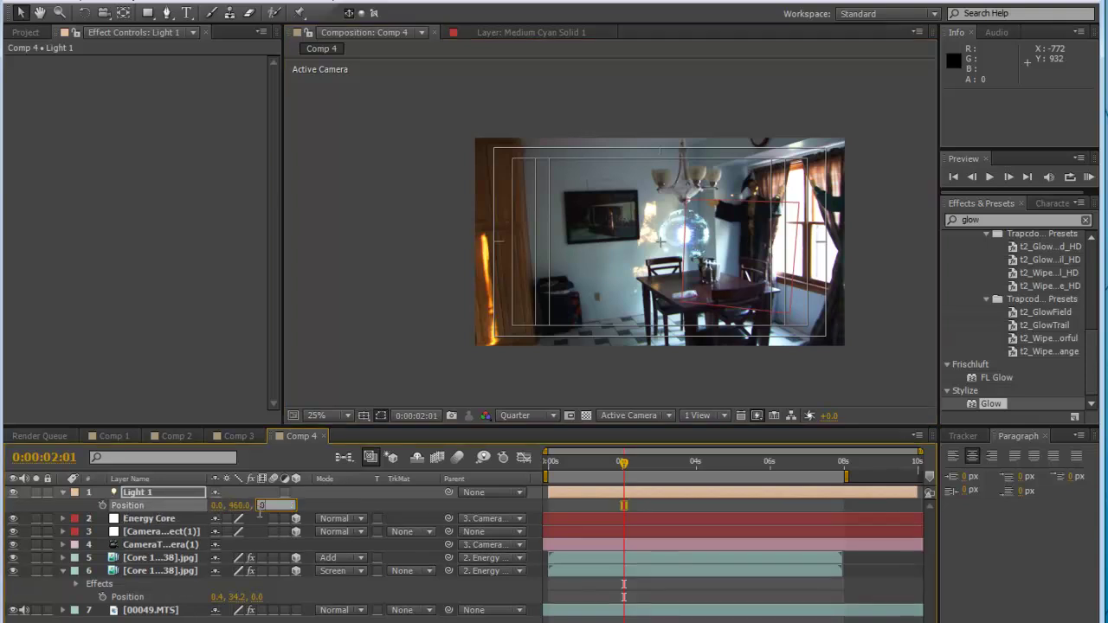
key(Tab)
text(0)
key(Return)
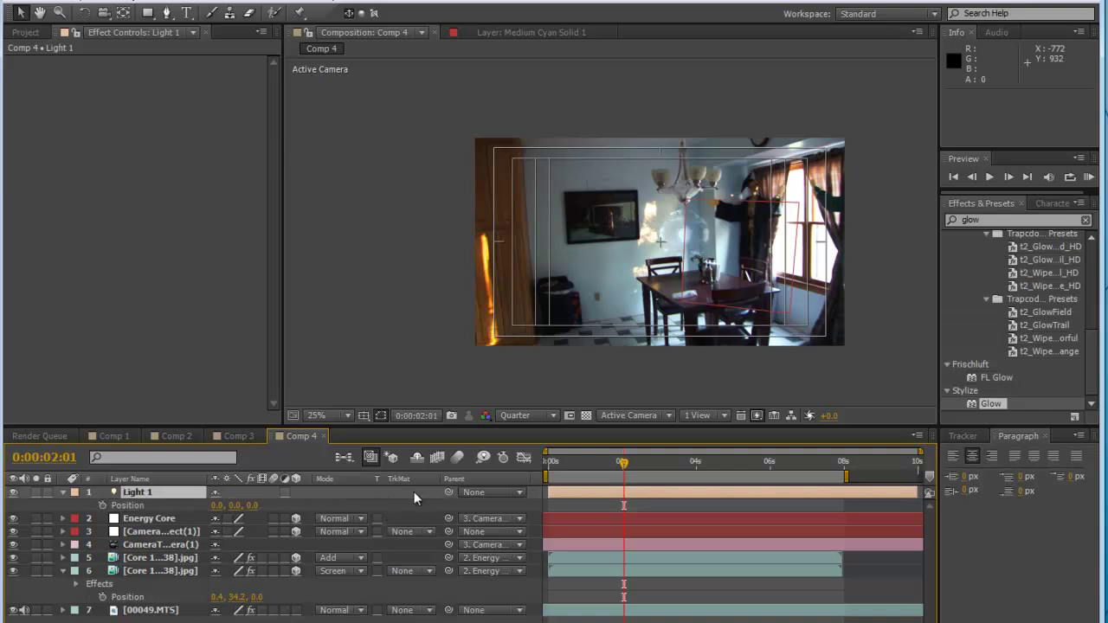
Parent Light 1 to the Energy Core null and reveal the Position of the upper Core 1 copy.
drag(449, 493, 184, 515)
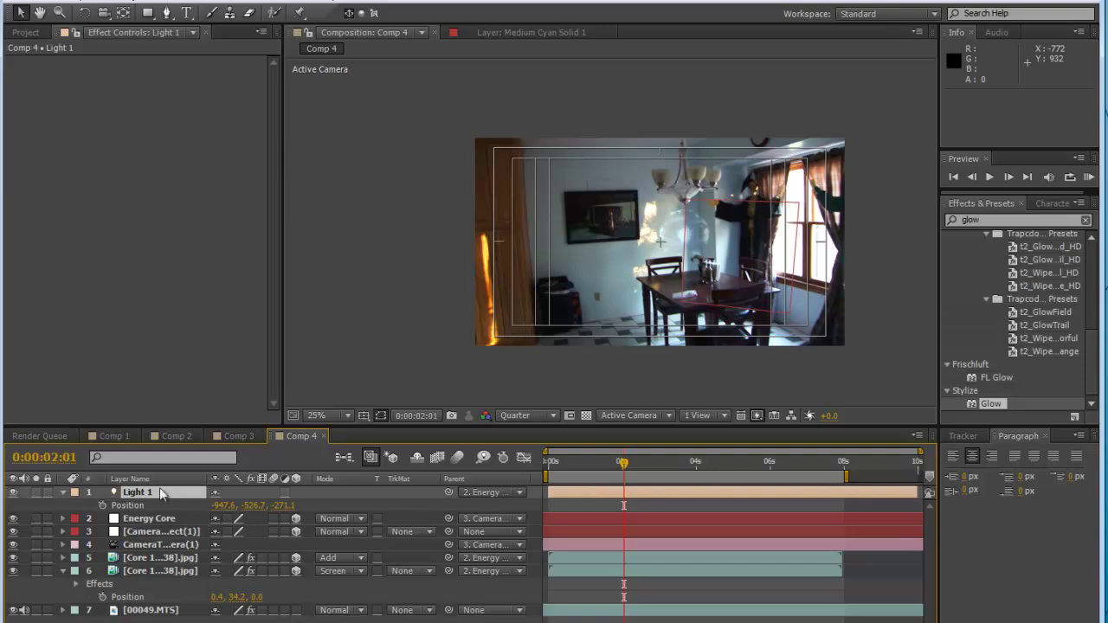
click(148, 563)
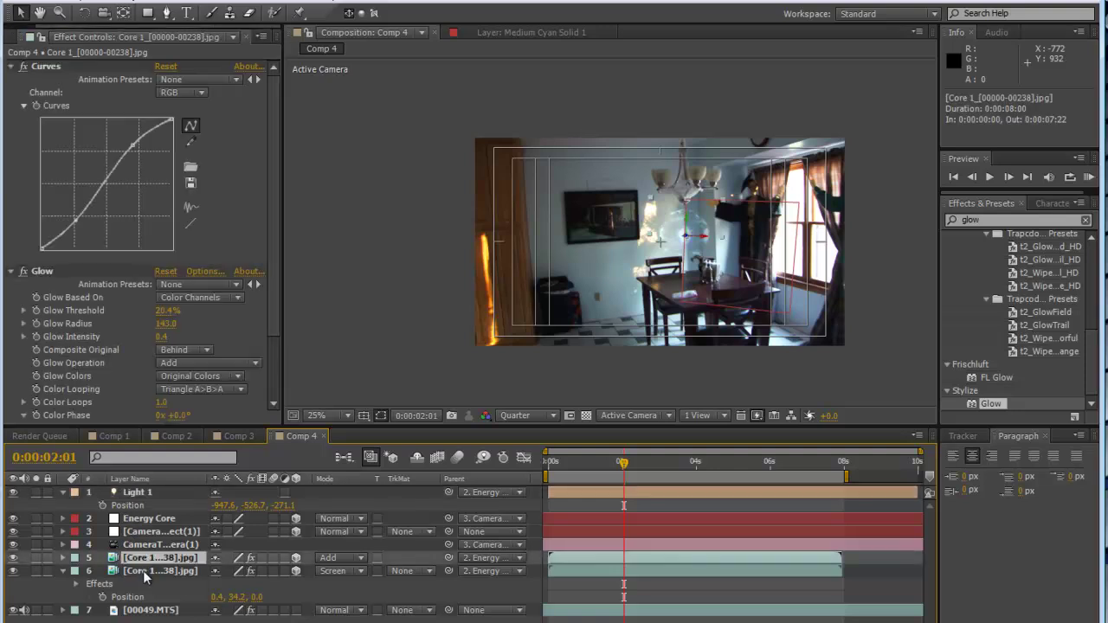
key(p)
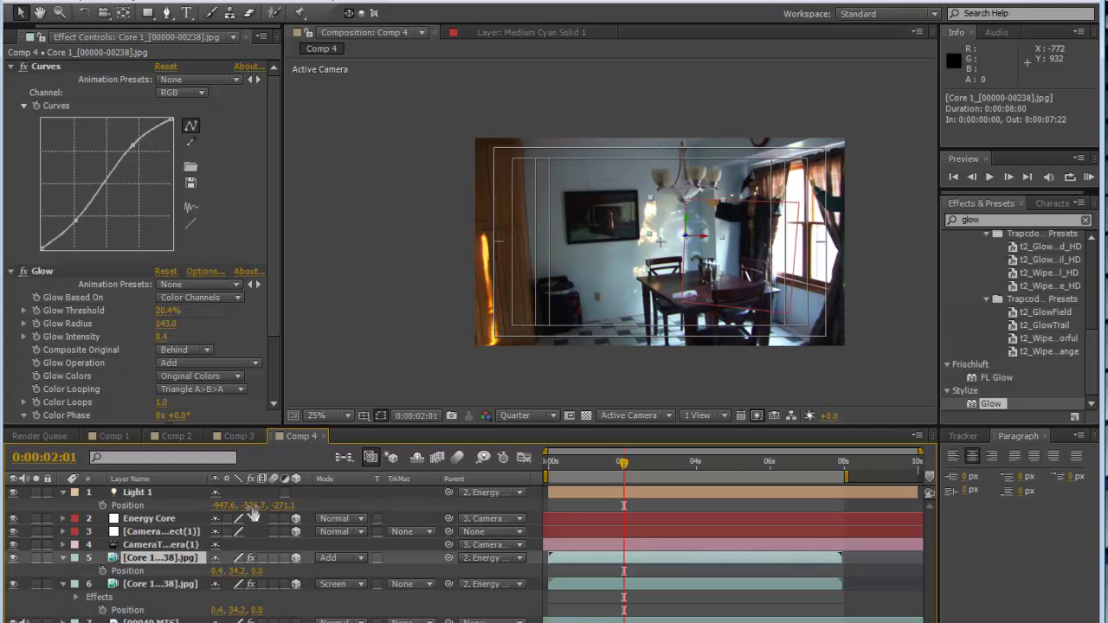
Set the parented Light 1's Position to 0, 34.2, 0 so it sits at the energy core.
click(223, 507)
text(0)
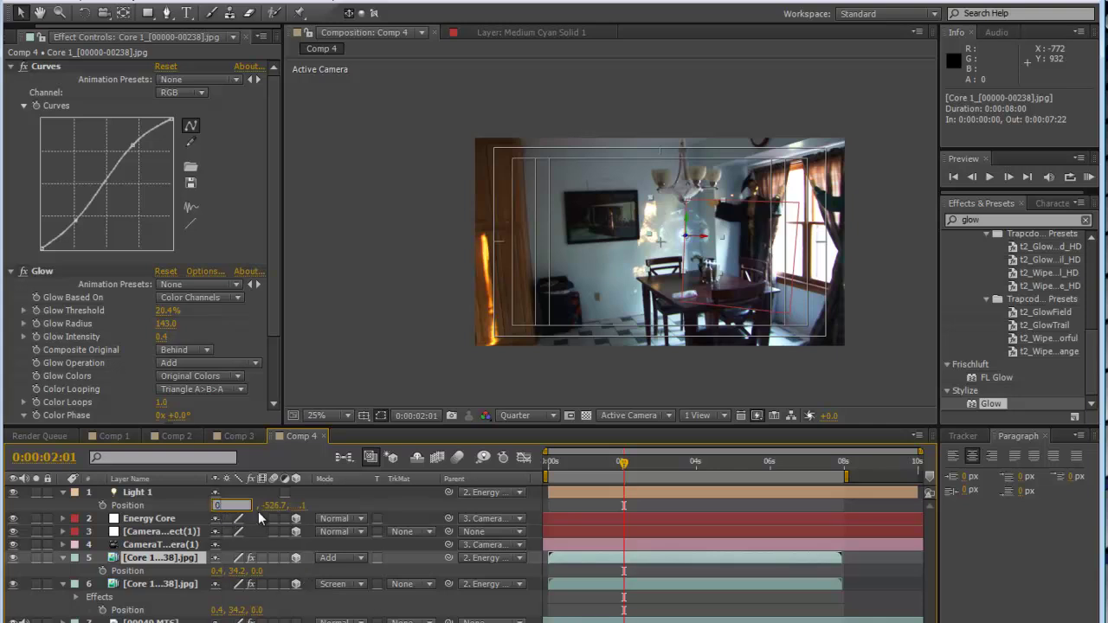
key(Tab)
text(0)
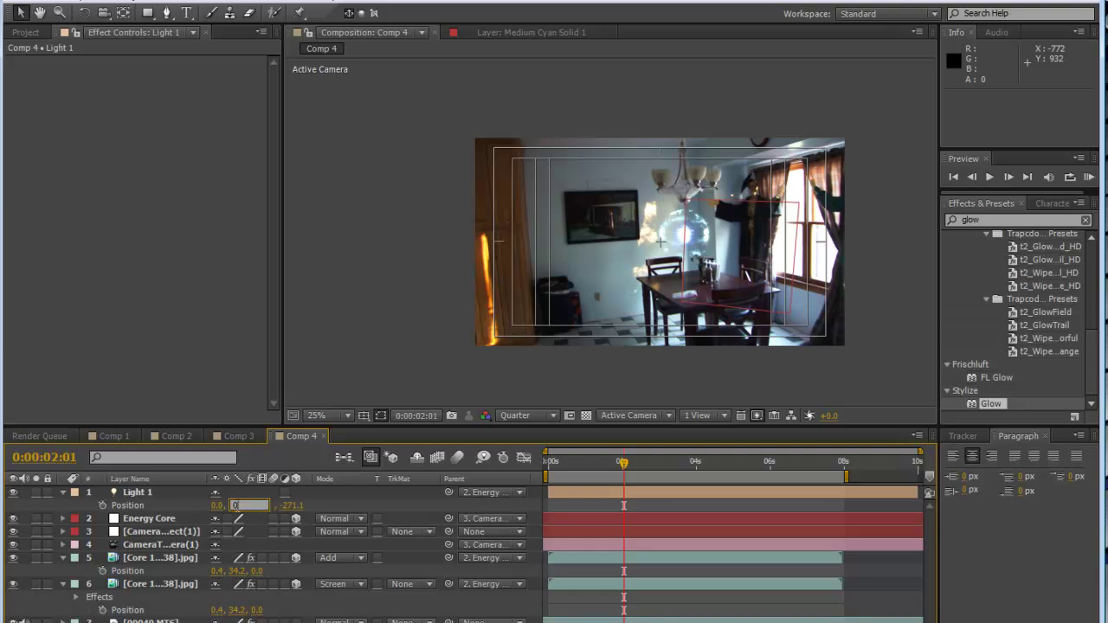
key(Return)
click(258, 505)
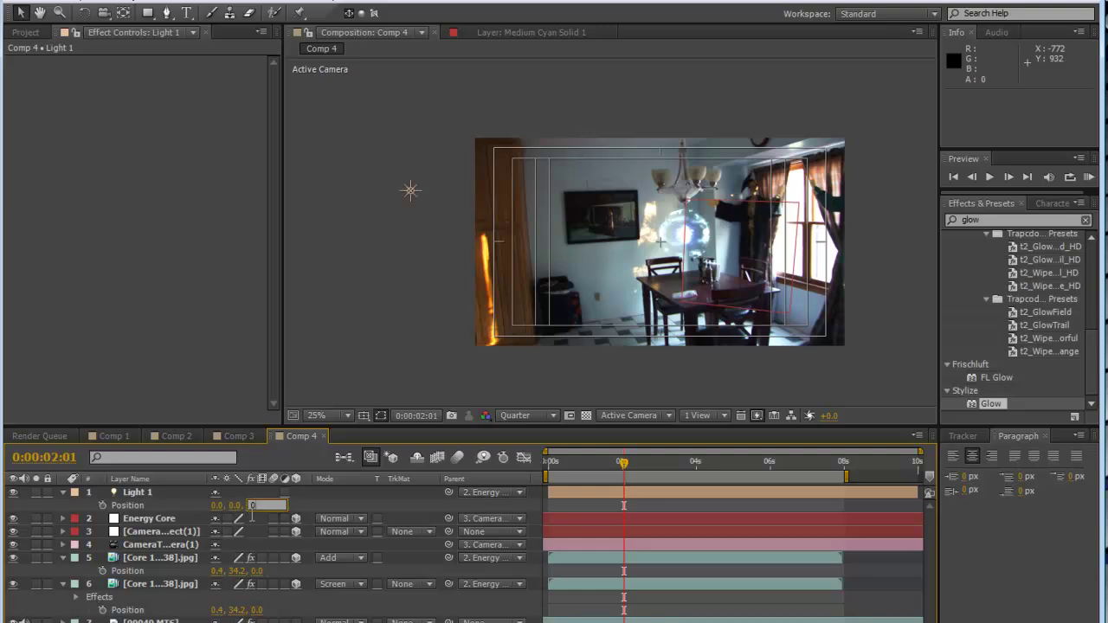
text(0)
key(Return)
click(244, 504)
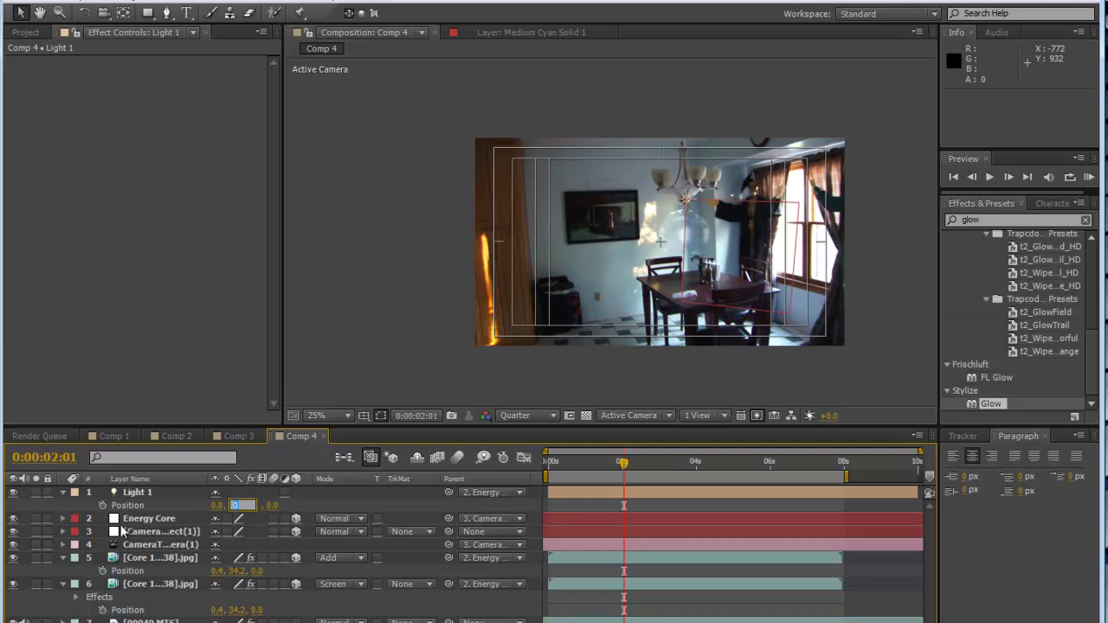
text(34.2)
key(Return)
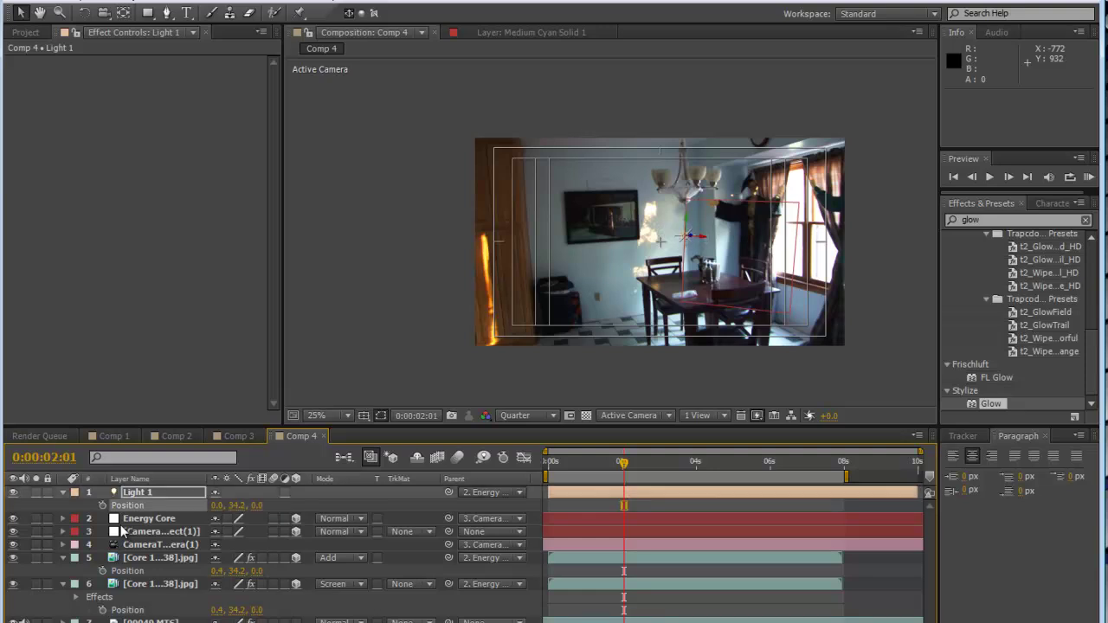
Return to the first frame and add a black 1920 × 1080 px solid layer above the light.
drag(568, 469, 547, 469)
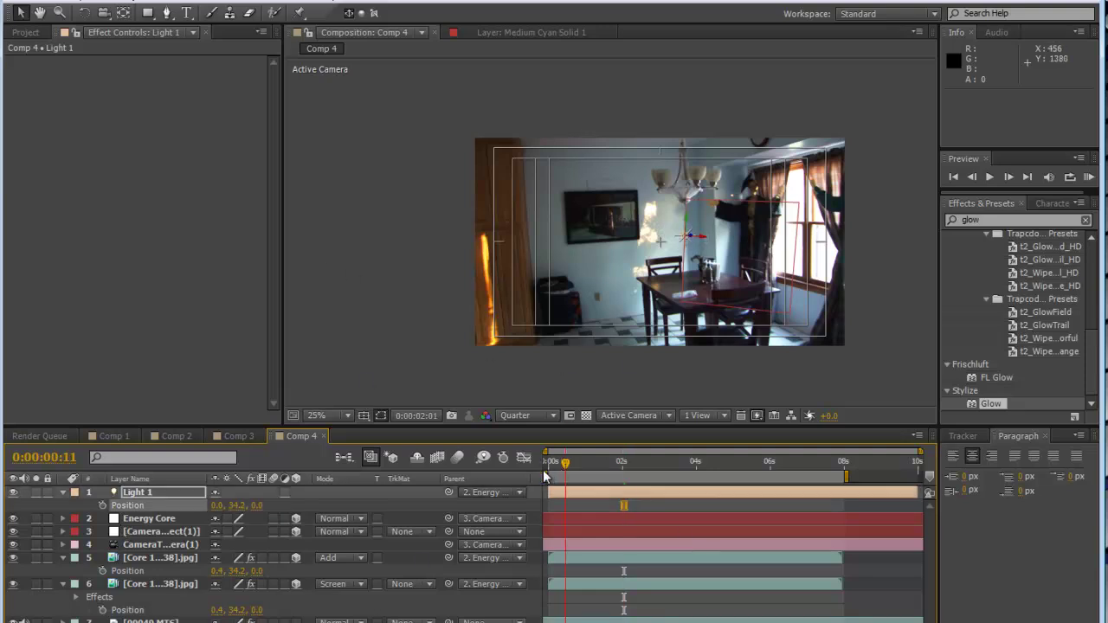
mouse_move(147, 14)
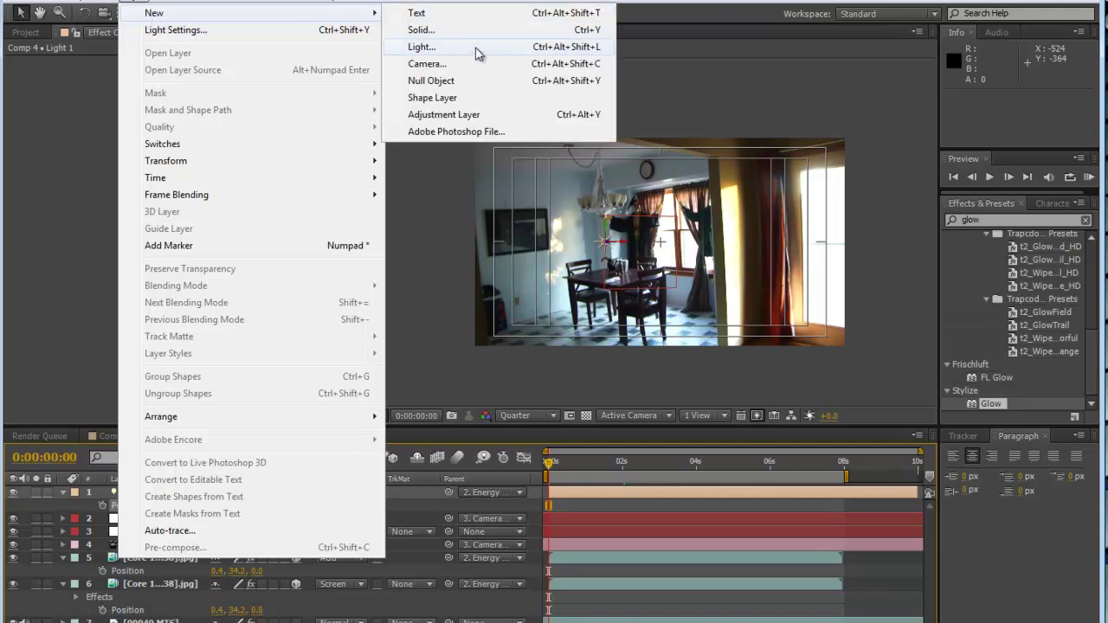
click(462, 44)
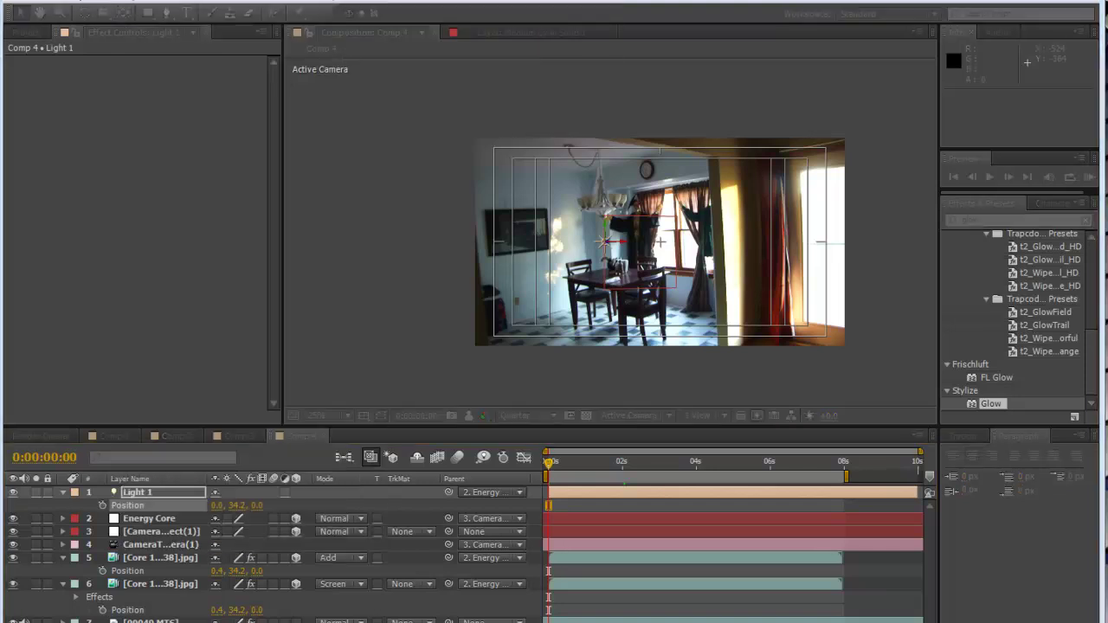
key(ctrl+y)
click(463, 327)
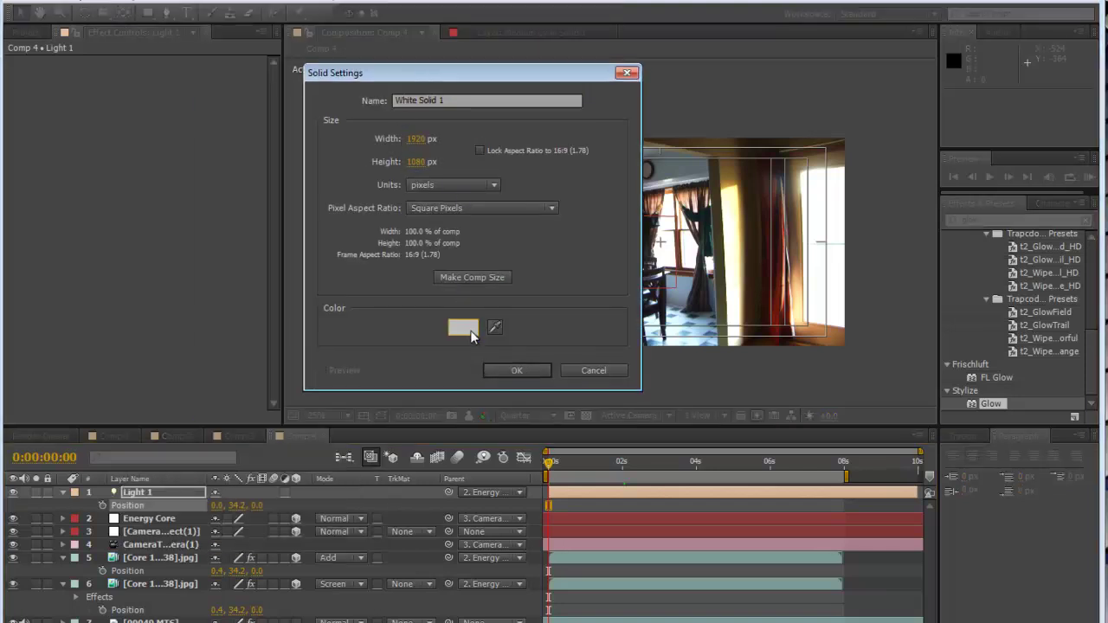
click(625, 295)
click(985, 106)
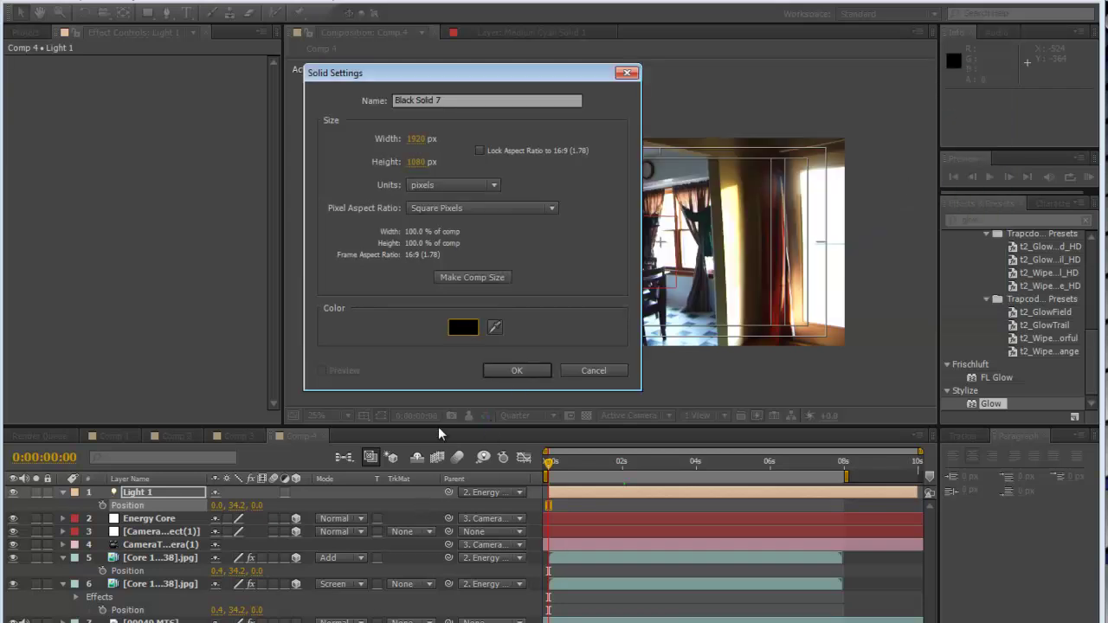
click(515, 371)
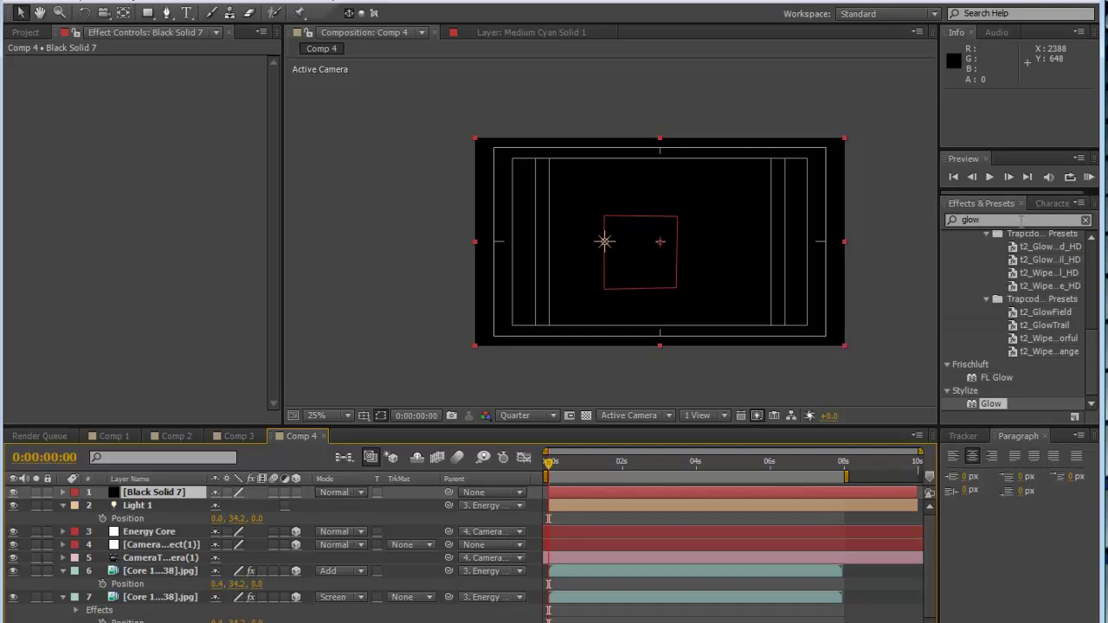
Find the Optical Flares effect and apply it to the new black solid.
click(974, 220)
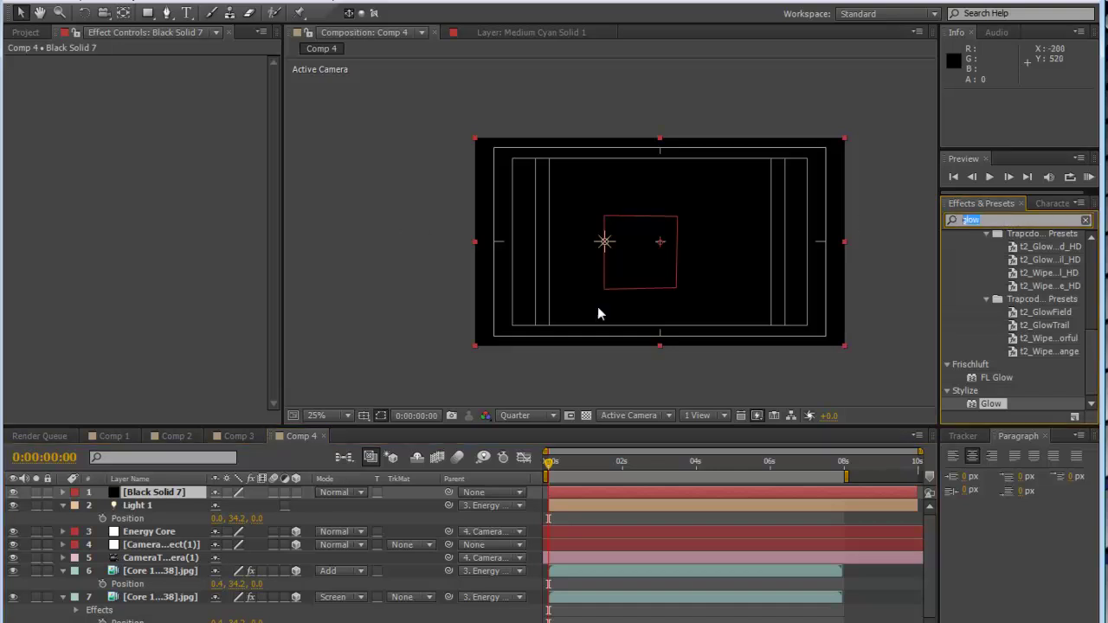
text(optiacal)
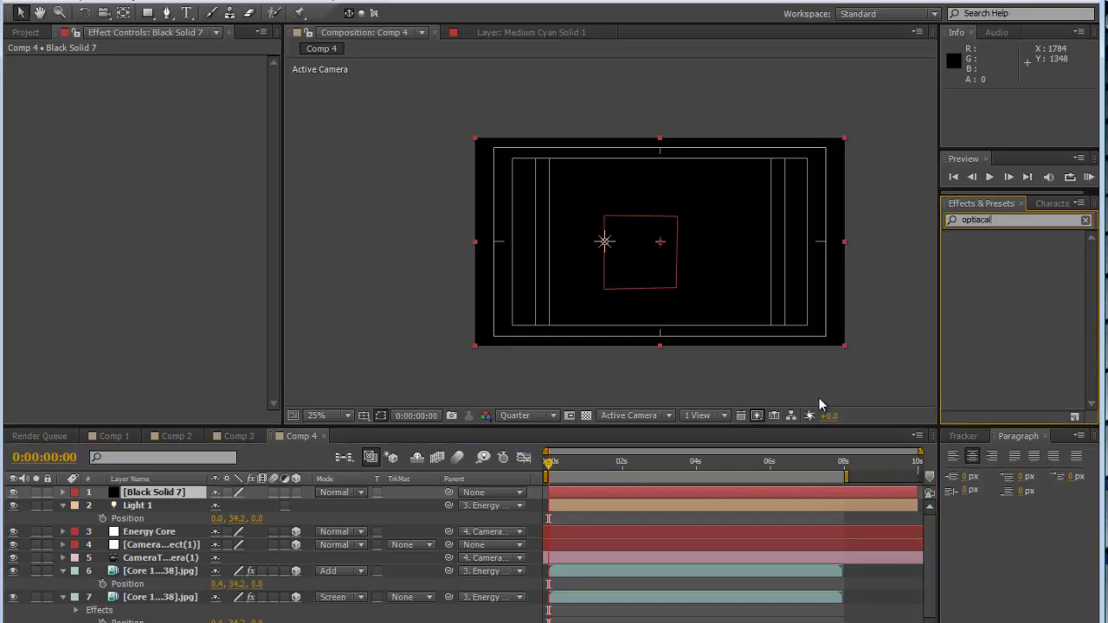
text( flares)
key(BackSpace)
key(BackSpace)
key(BackSpace)
key(BackSpace)
key(BackSpace)
key(BackSpace)
key(BackSpace)
key(BackSpace)
key(BackSpace)
key(BackSpace)
key(BackSpace)
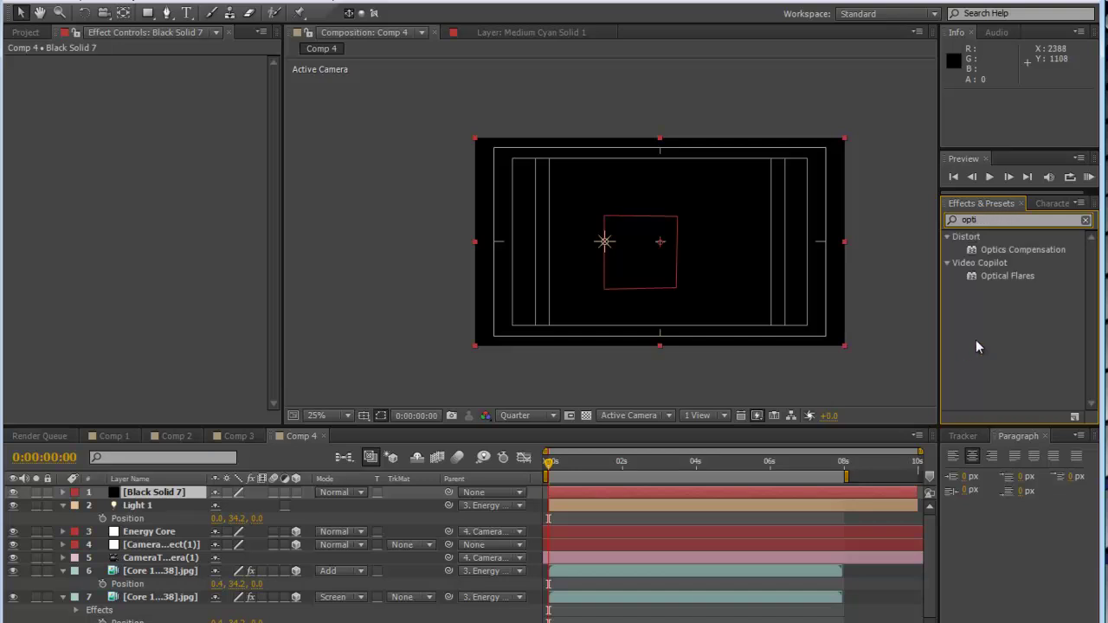
click(987, 276)
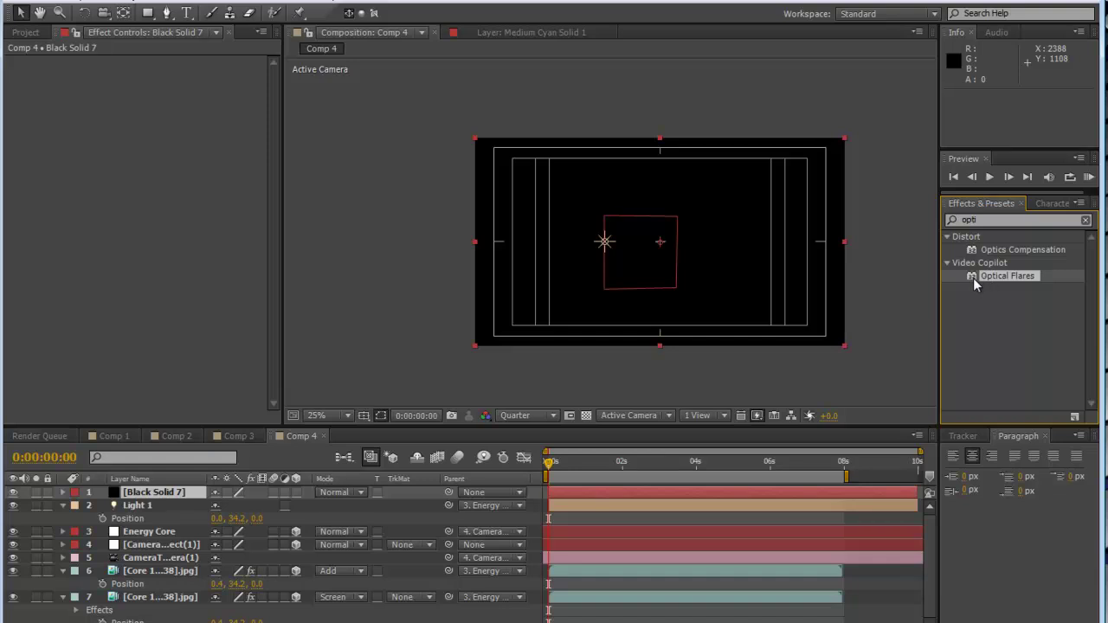
drag(219, 493, 155, 492)
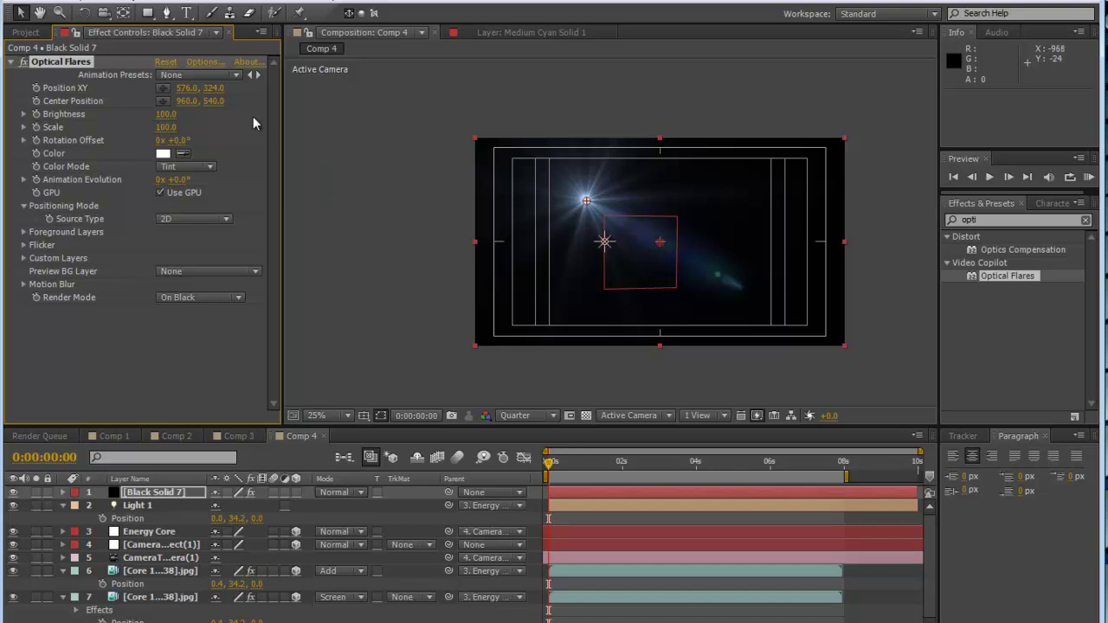
Load the Arctic Circle preset from Pro Presets 2 into the Optical Flares effect, trying the flare at another preview position.
click(206, 67)
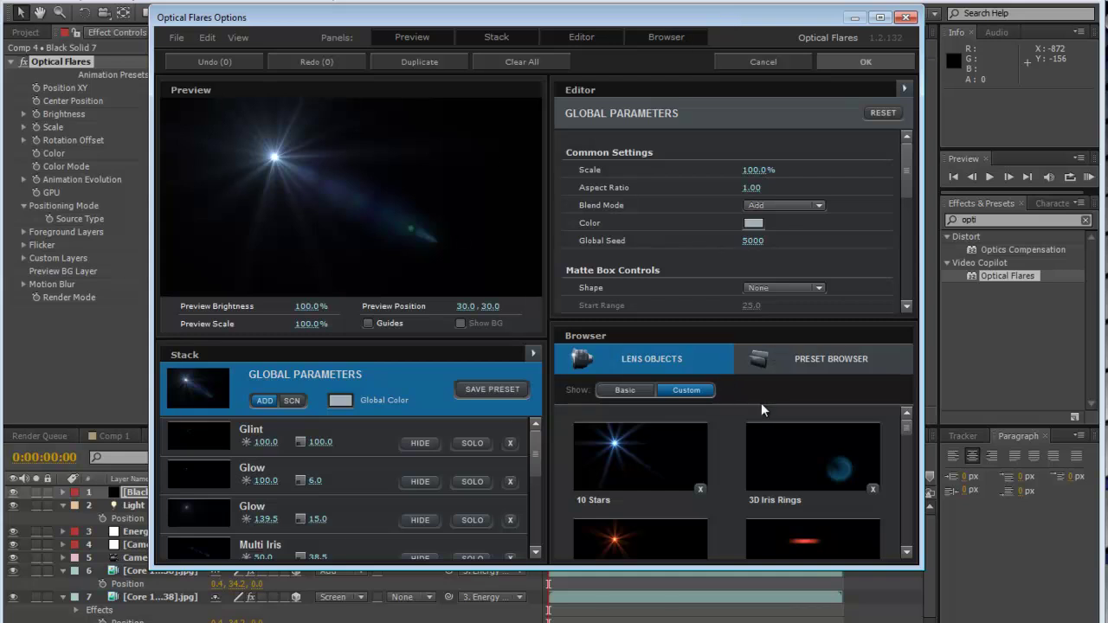
click(783, 358)
drag(906, 428, 905, 522)
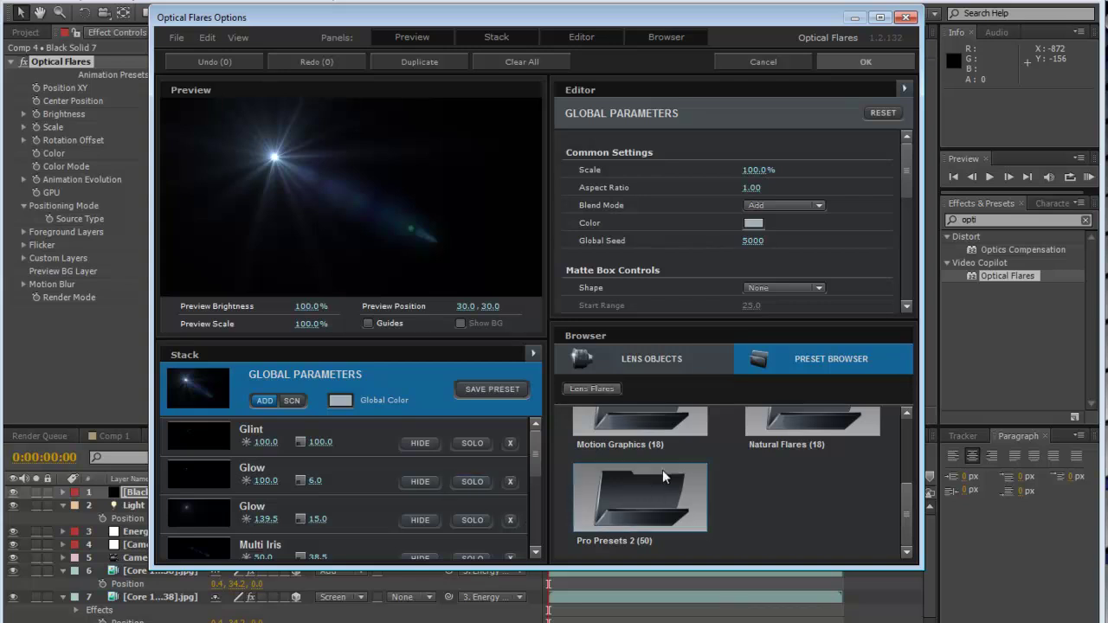
double_click(614, 506)
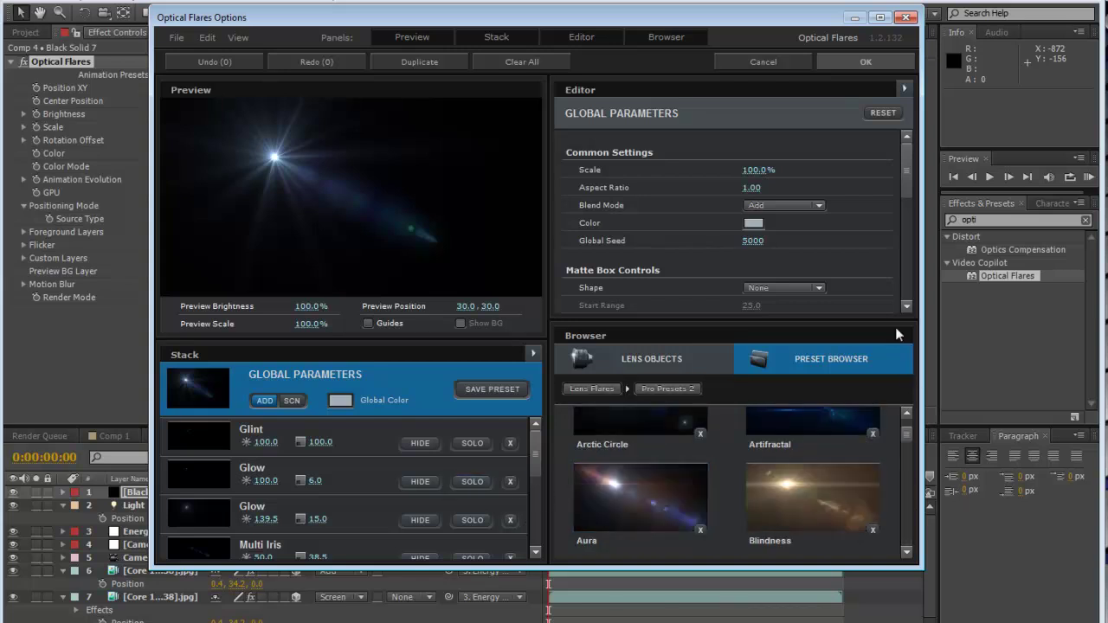
scroll(907, 428, up, 3)
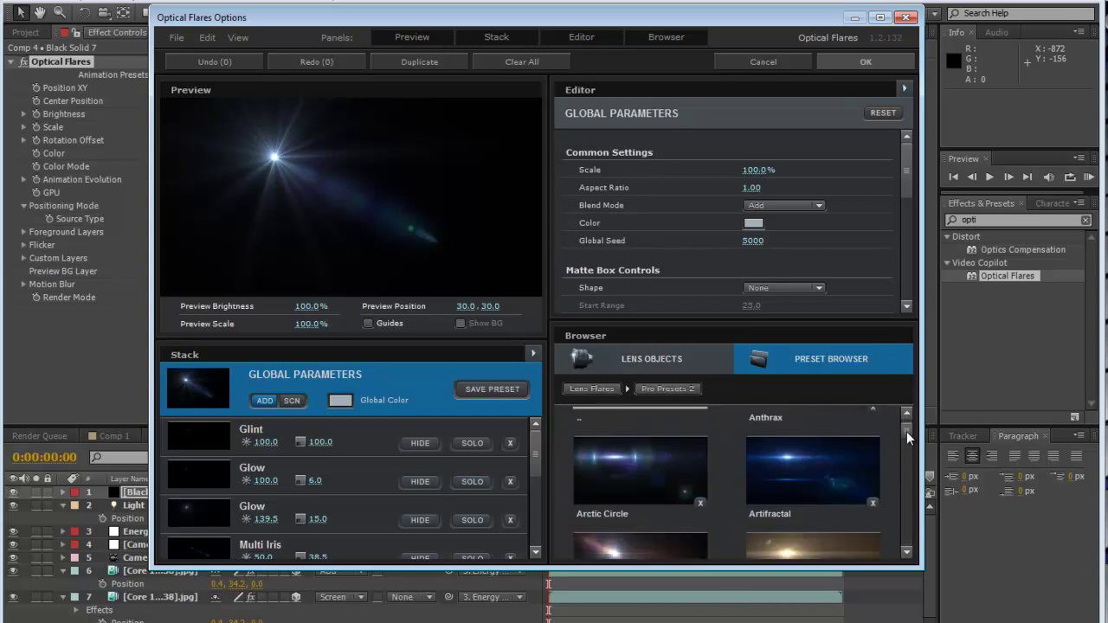
click(640, 470)
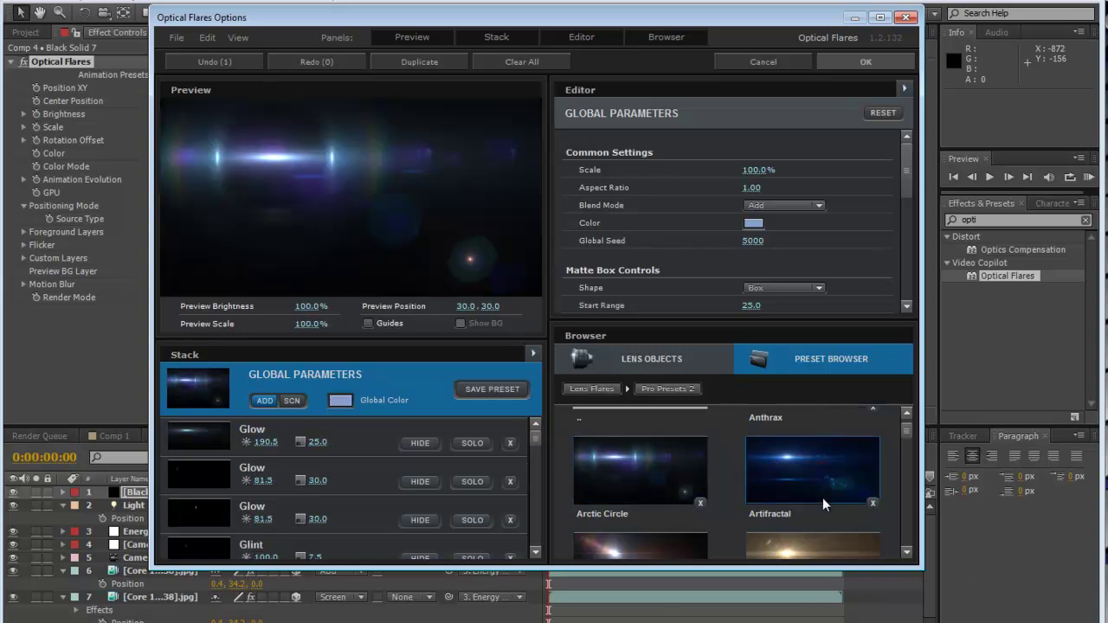
drag(289, 163, 423, 176)
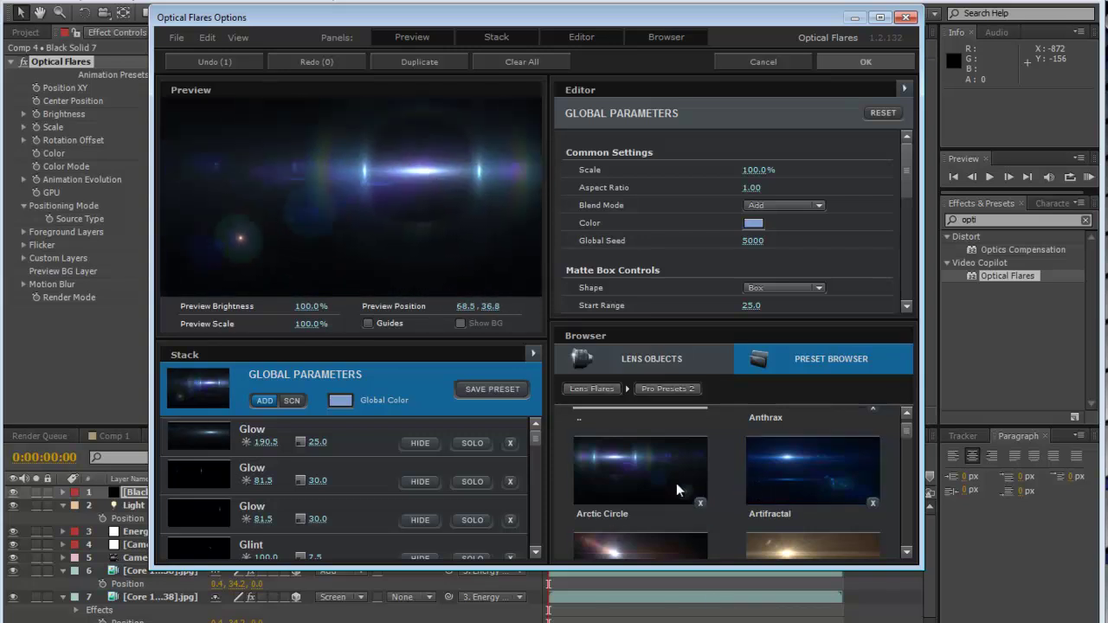
click(871, 59)
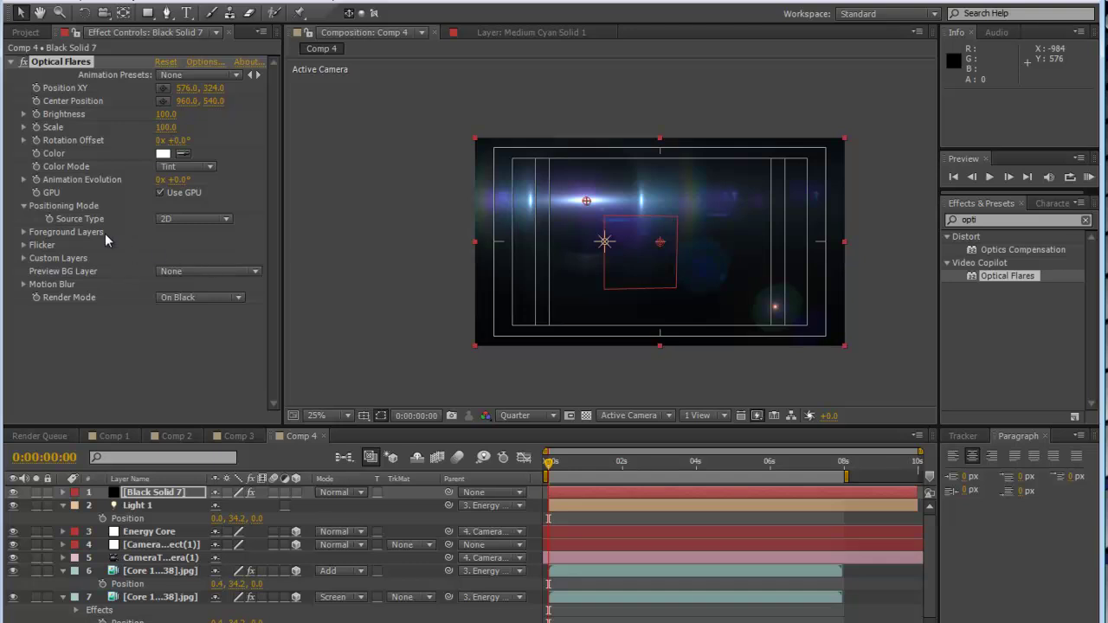
Set the flare's Source Type to Track Lights and the black solid's blending mode to Screen.
click(197, 219)
click(196, 272)
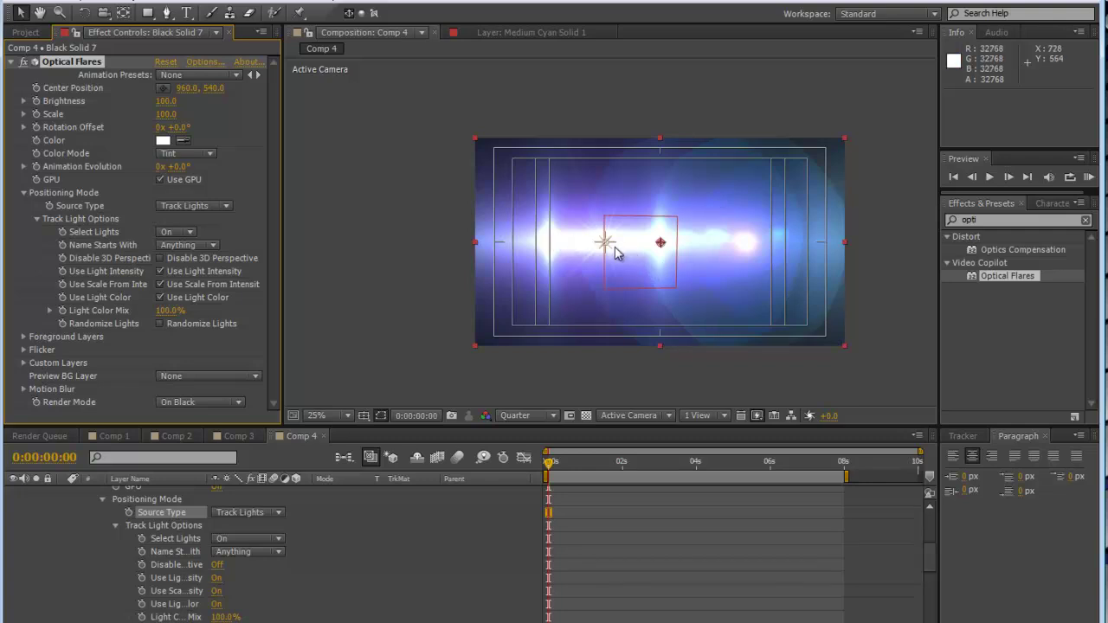
scroll(407, 567, up, 4)
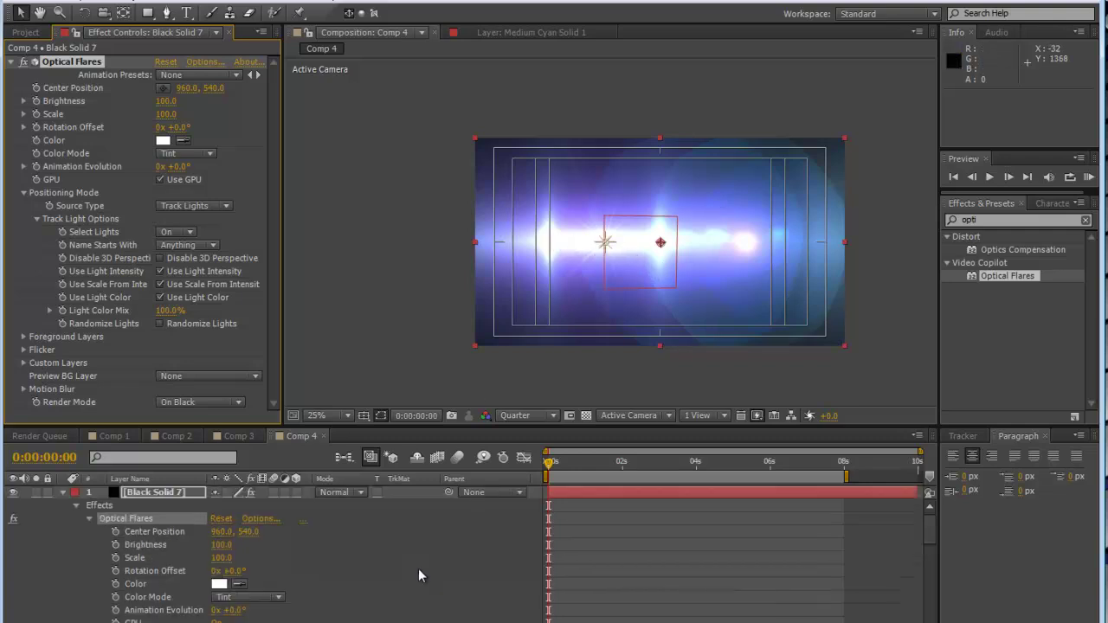
click(343, 492)
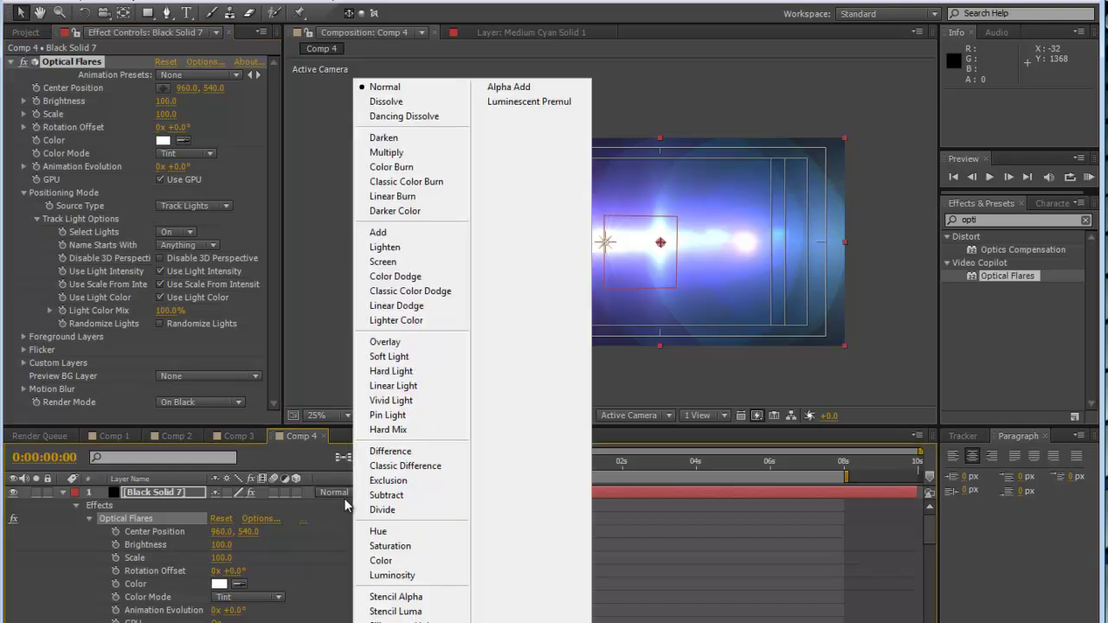
click(404, 264)
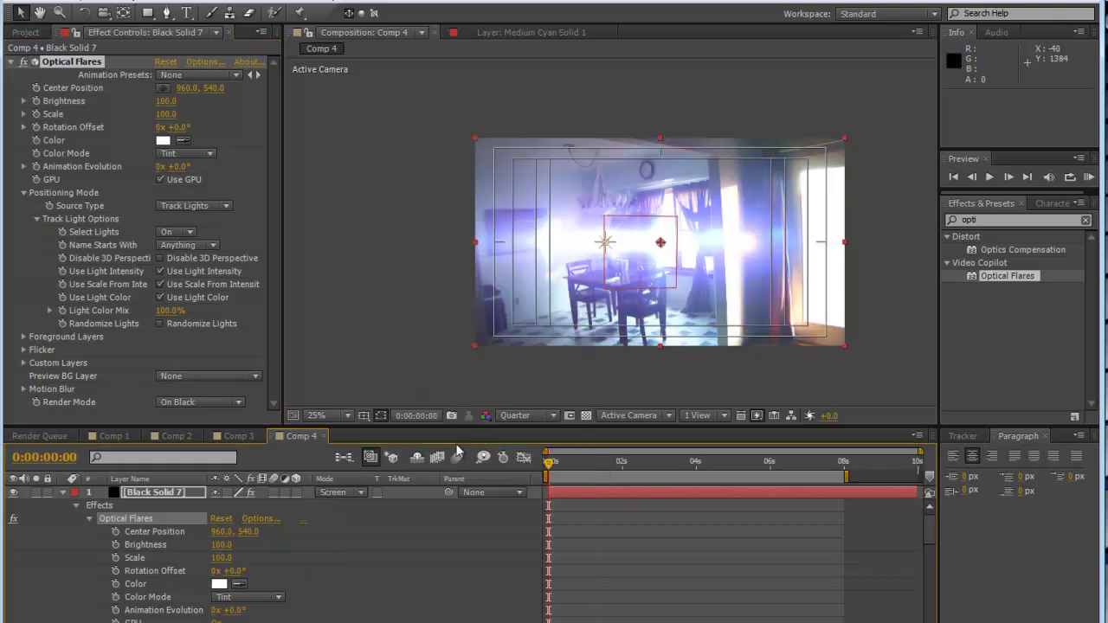
Reduce the Optical Flares Scale to 40 and play the shot to check how the flare follows the light.
mouse_move(170, 107)
mouse_down()
mouse_move(166, 119)
mouse_move(152, 116)
mouse_up()
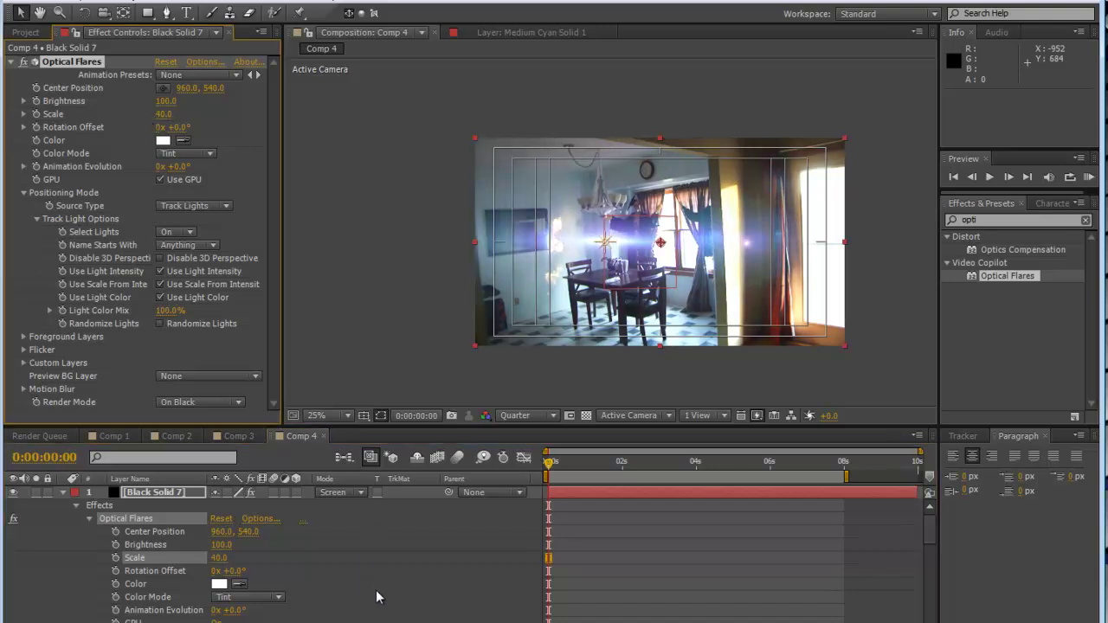
key(h)
key(space)
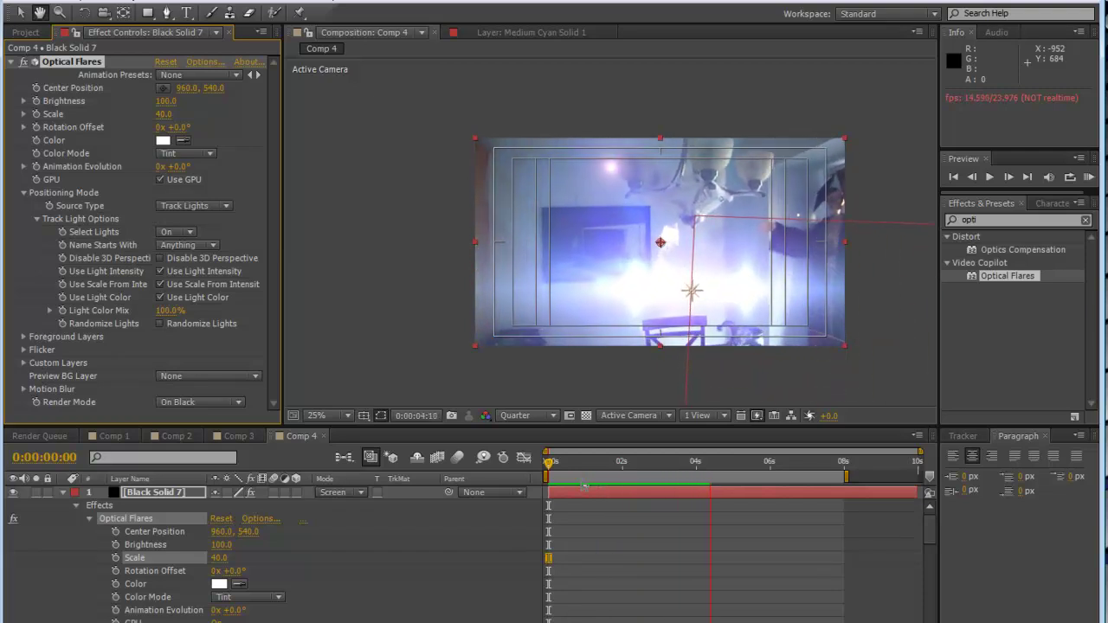
click(460, 558)
scroll(379, 574, down, 10)
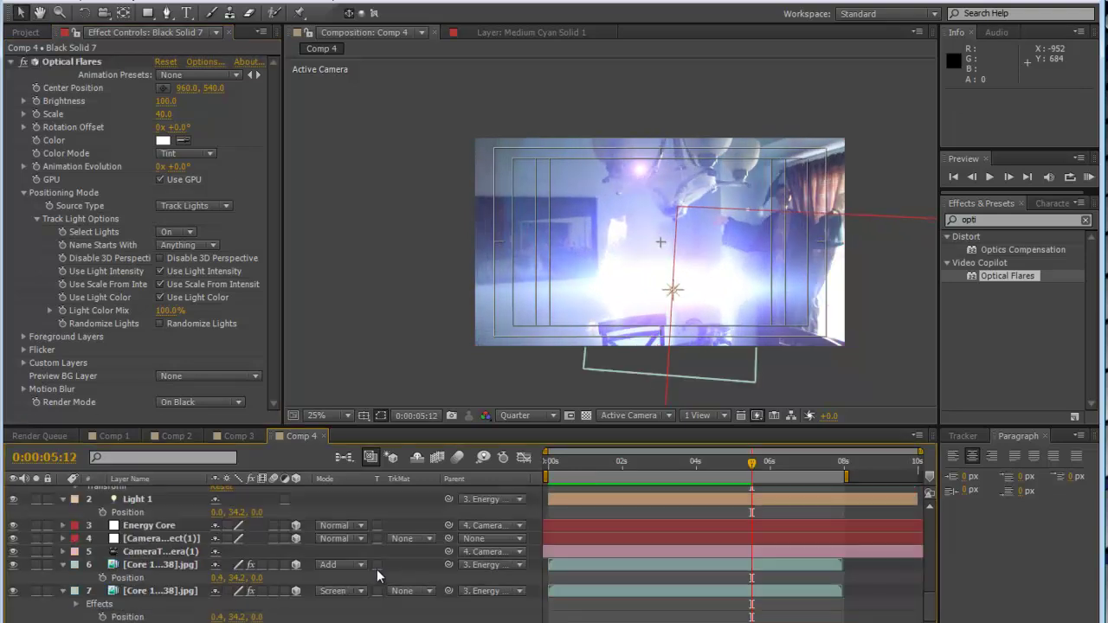
Hide the black solid flare layer and check the Material Options of the core layer blended with Add.
click(160, 564)
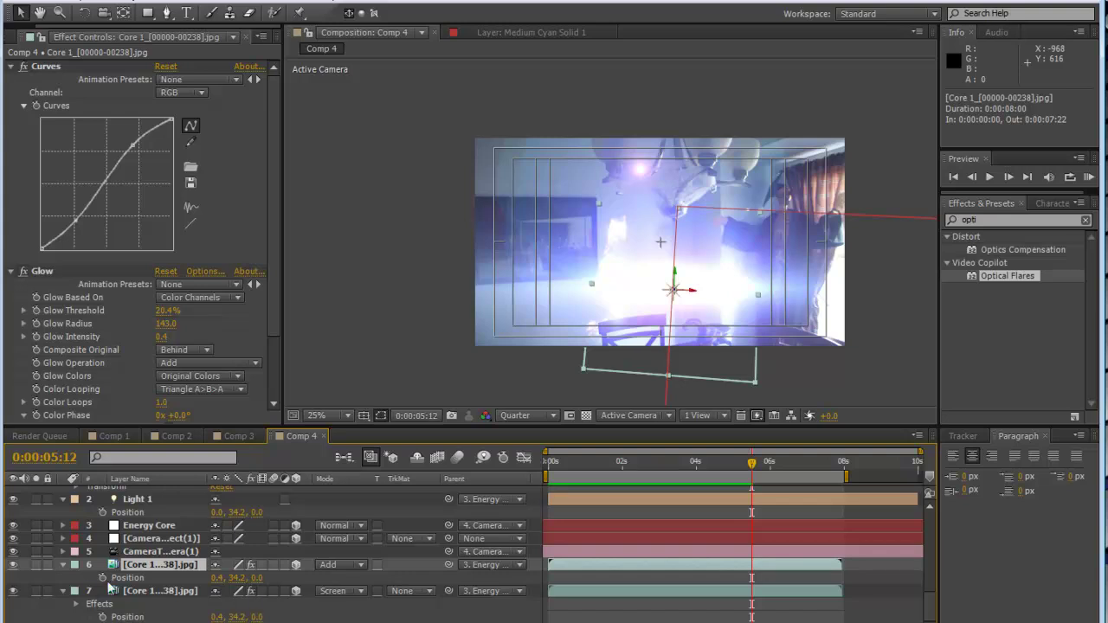
scroll(282, 564, up, 10)
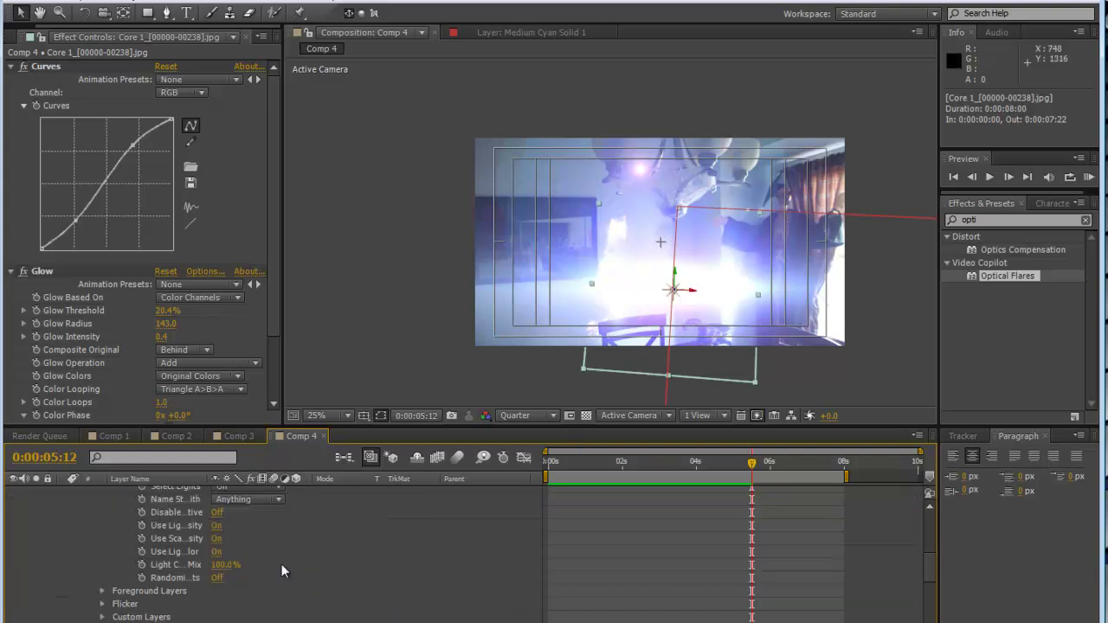
click(62, 492)
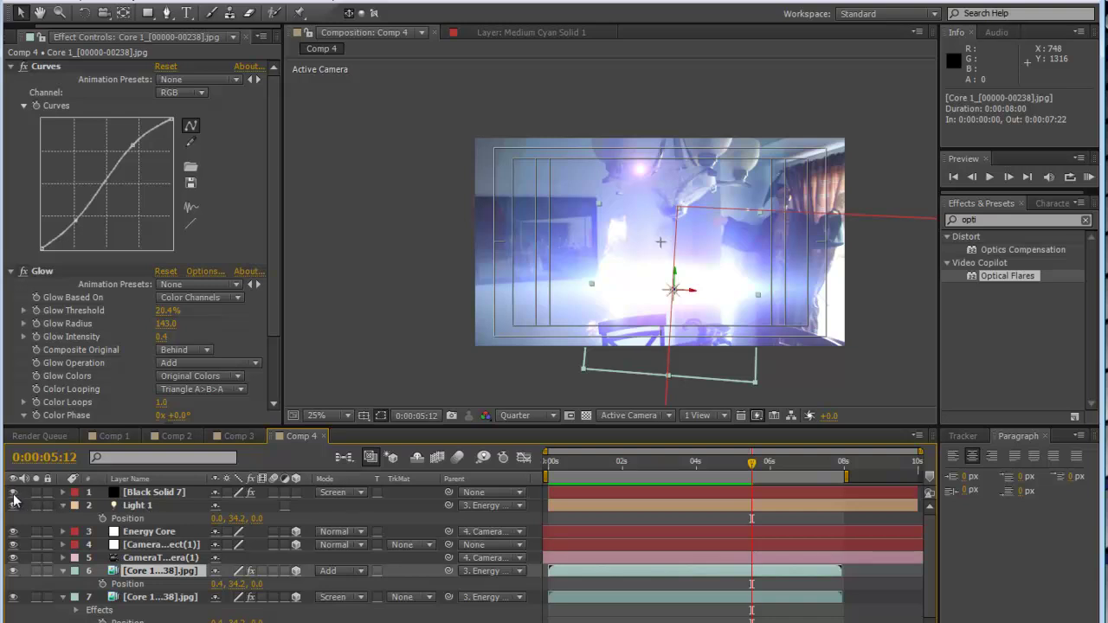
click(13, 493)
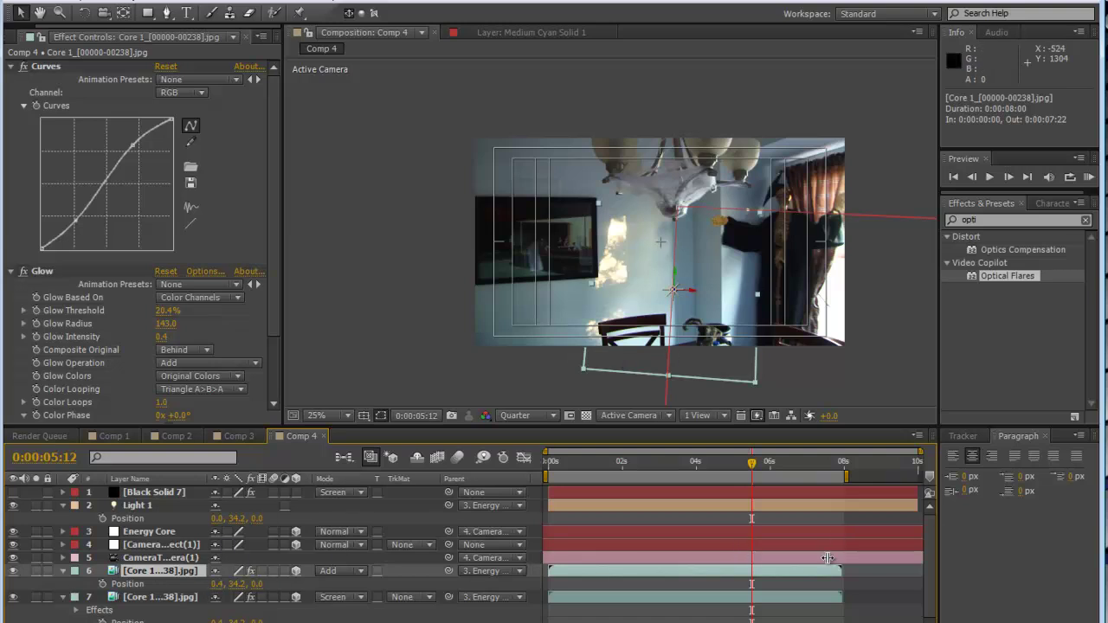
click(62, 572)
scroll(62, 581, down, 4)
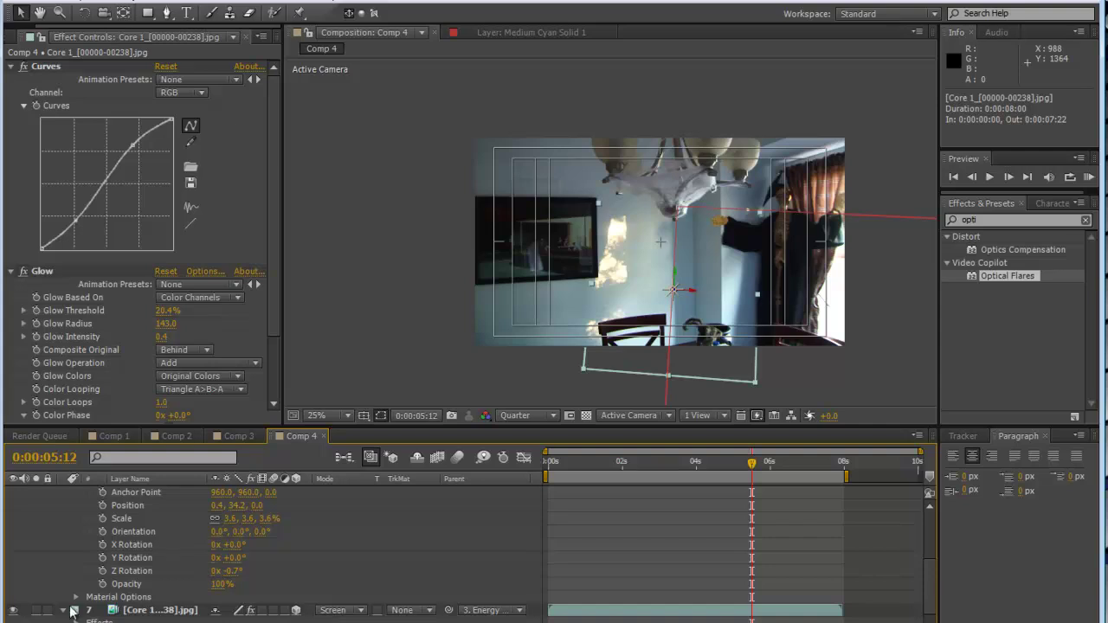
click(76, 597)
scroll(263, 550, down, 3)
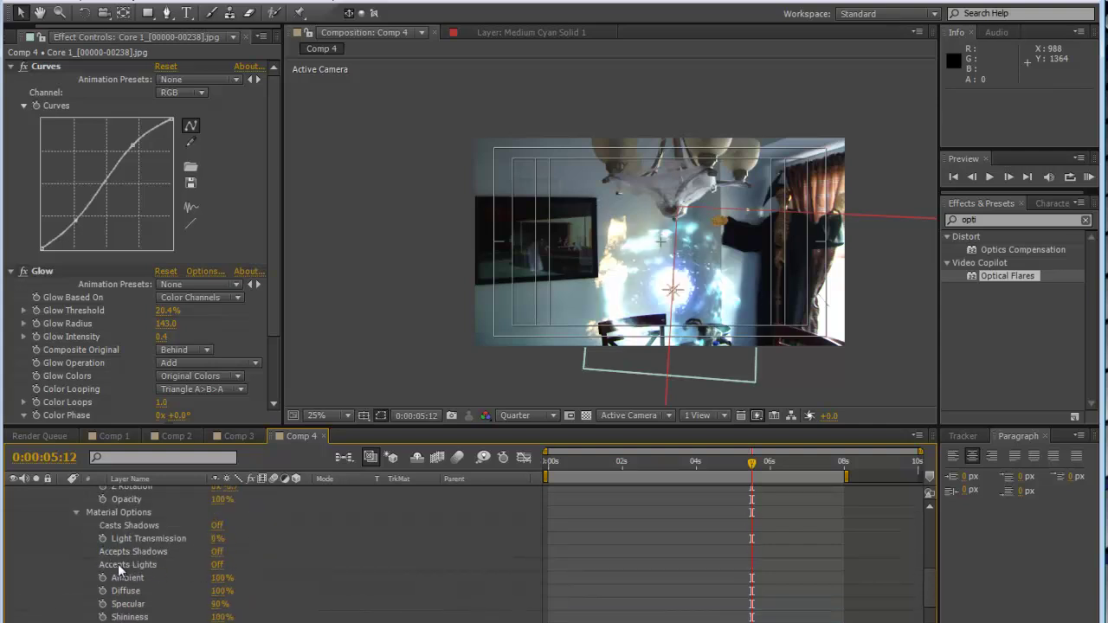
click(76, 512)
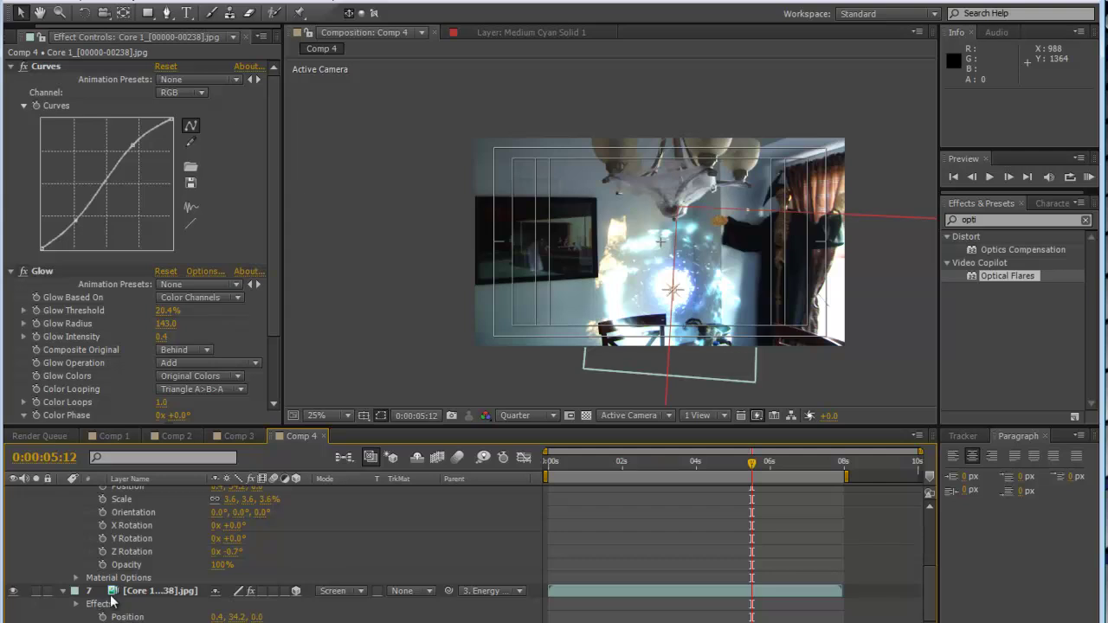
Turn off Accepts Lights in the Material Options of the core layer blended with Screen.
click(138, 605)
click(77, 604)
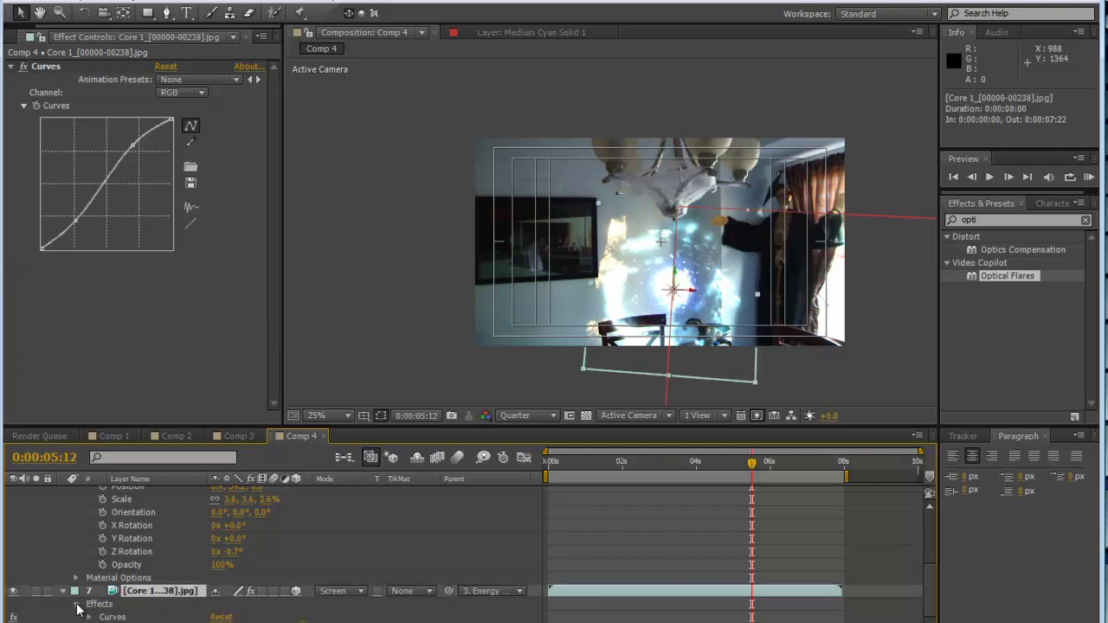
scroll(145, 604, down, 1)
click(76, 591)
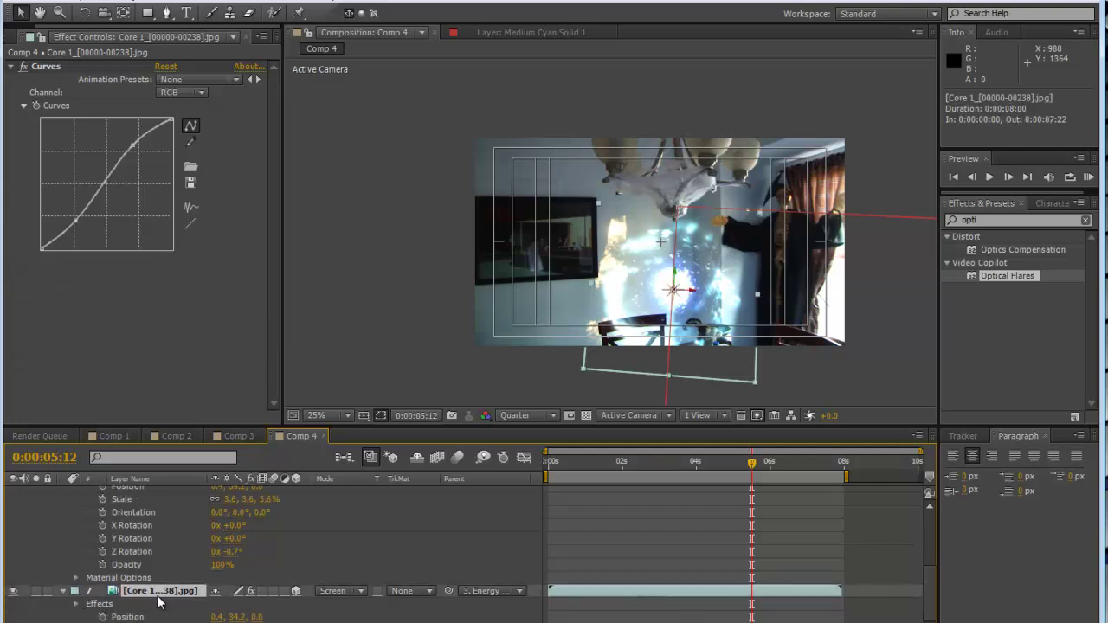
click(62, 592)
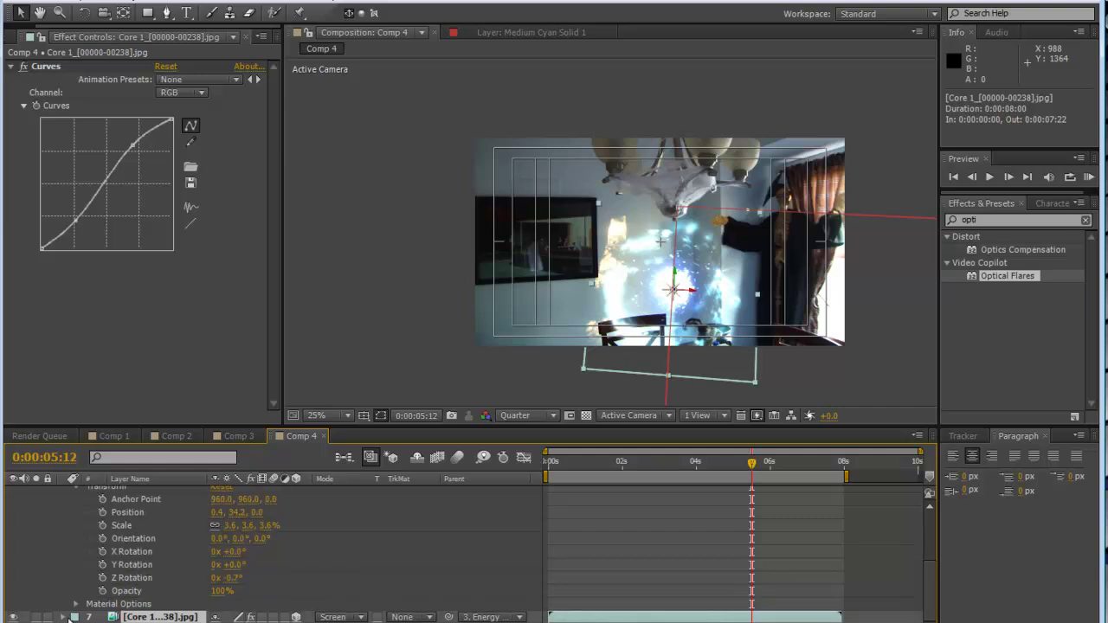
click(63, 617)
scroll(165, 604, down, 1)
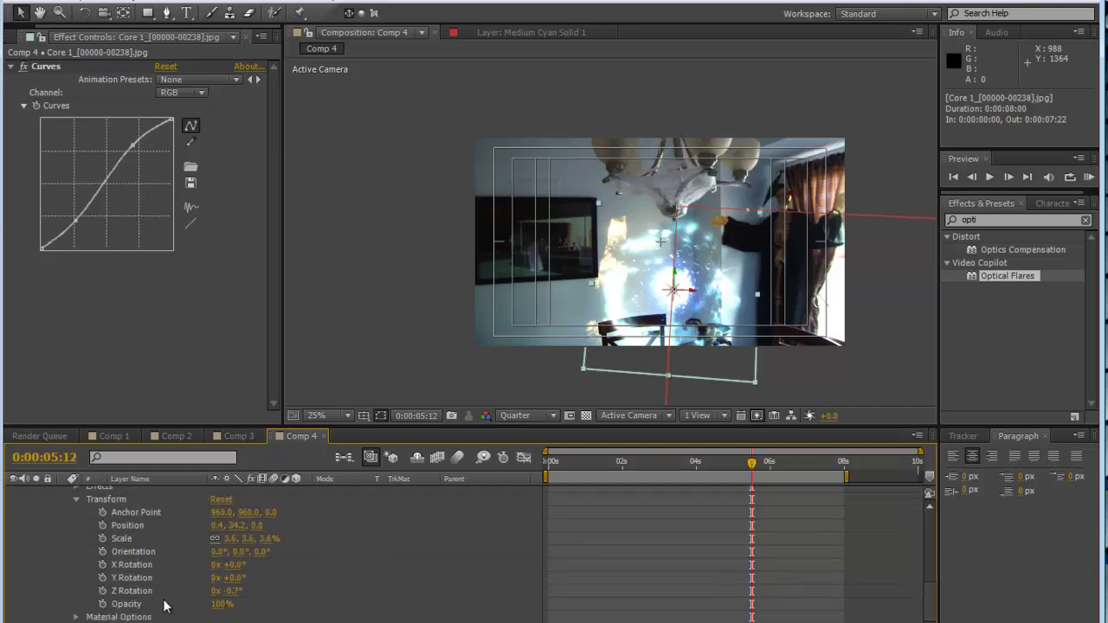
click(76, 617)
scroll(164, 616, down, 3)
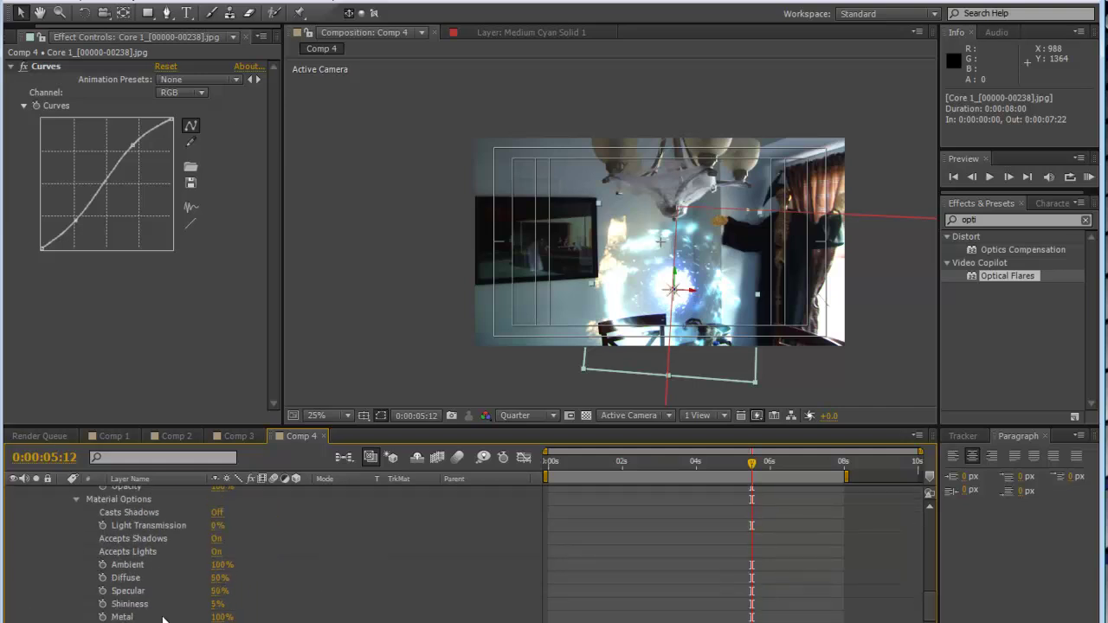
click(216, 553)
scroll(546, 555, up, 8)
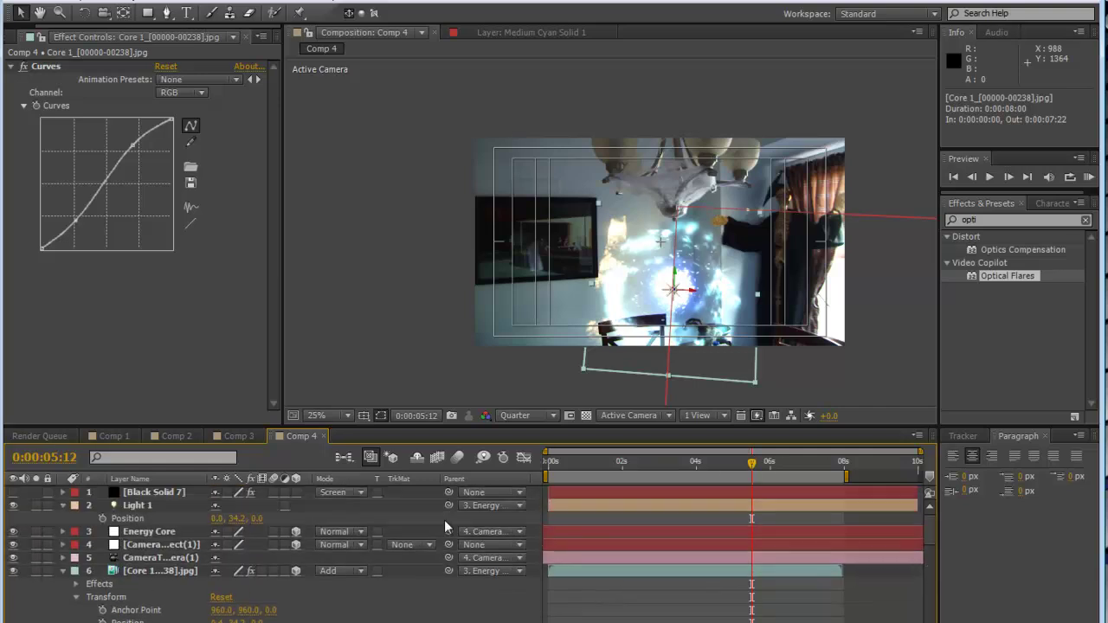
Show the black solid again, set its Optical Flares Brightness to 40 and play the shot to check it.
click(13, 505)
click(178, 492)
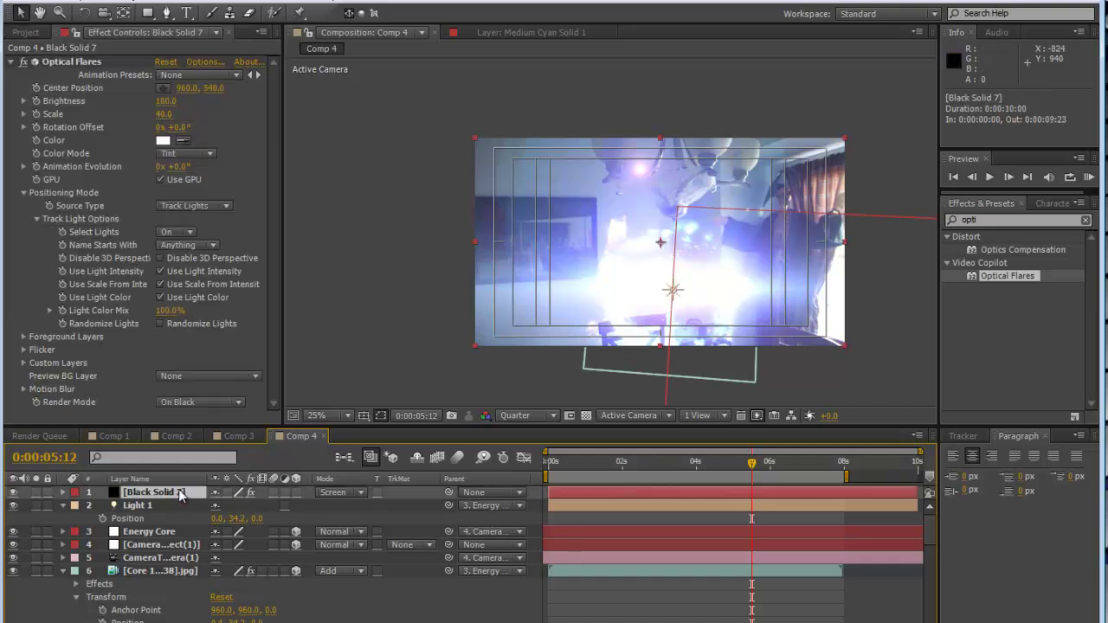
drag(164, 101, 154, 104)
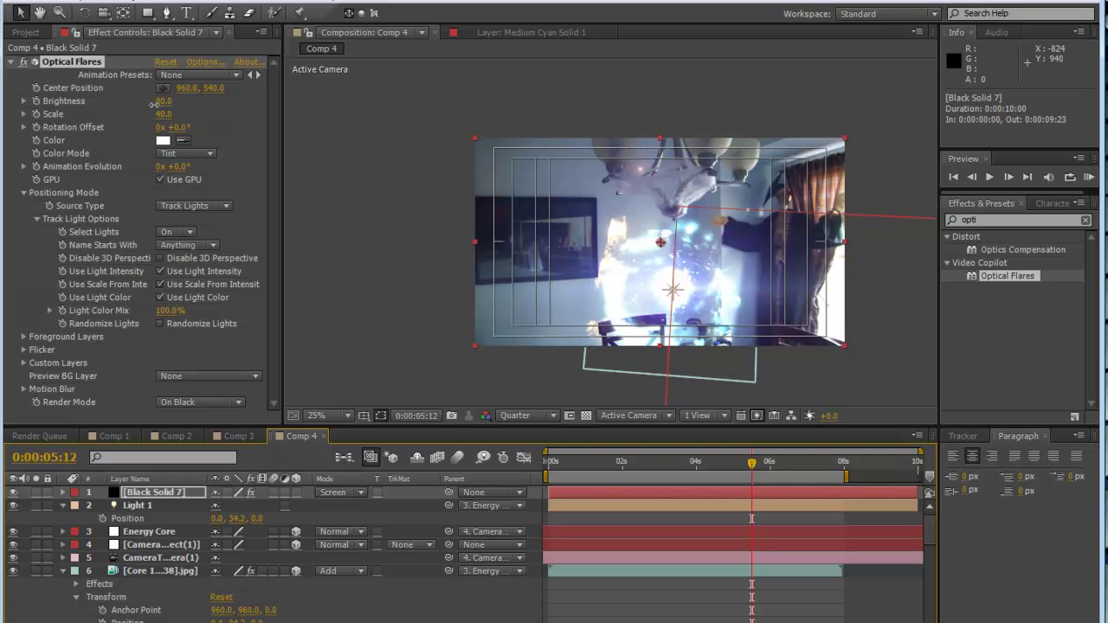
key(space)
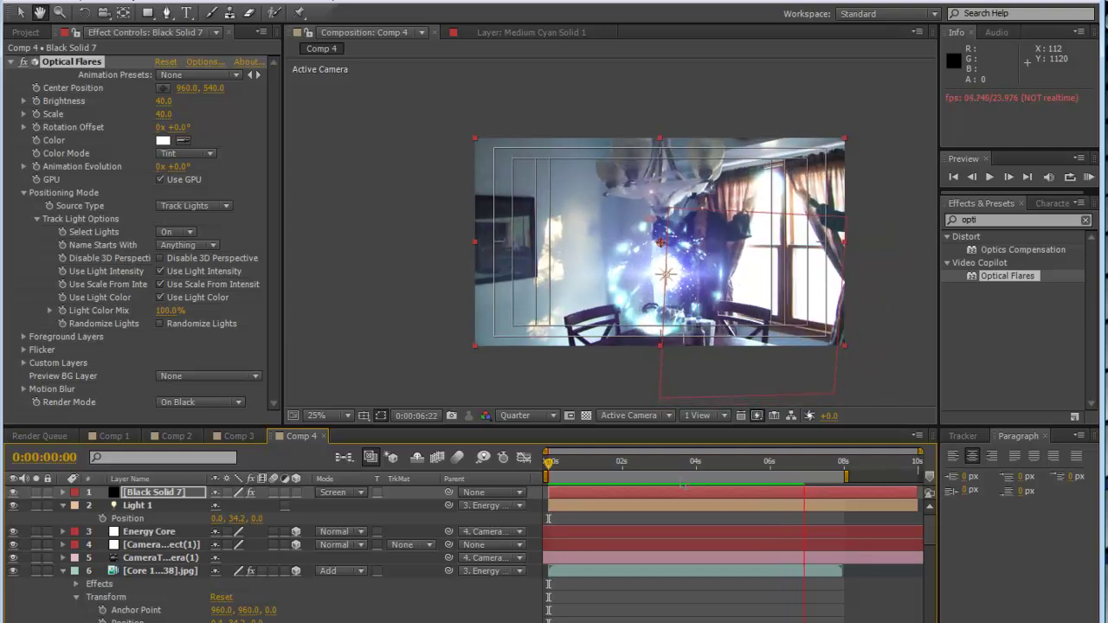
Set the Optical Flares Flicker Speed to 71 and Amount to 29, keeping the Smooth type.
click(21, 357)
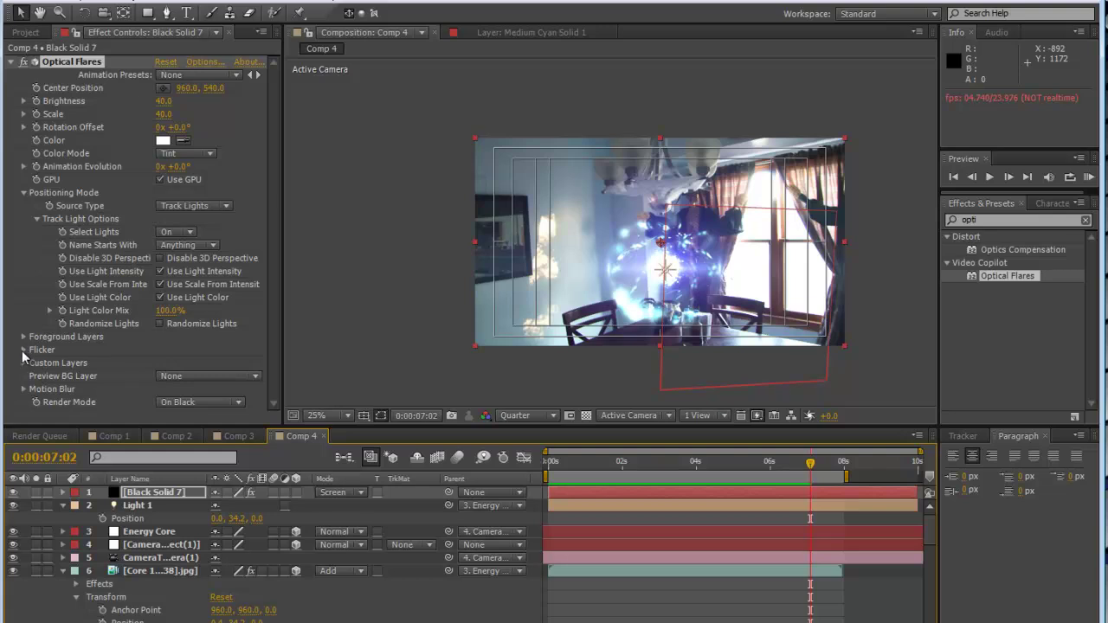
click(23, 350)
scroll(274, 312, down, 1)
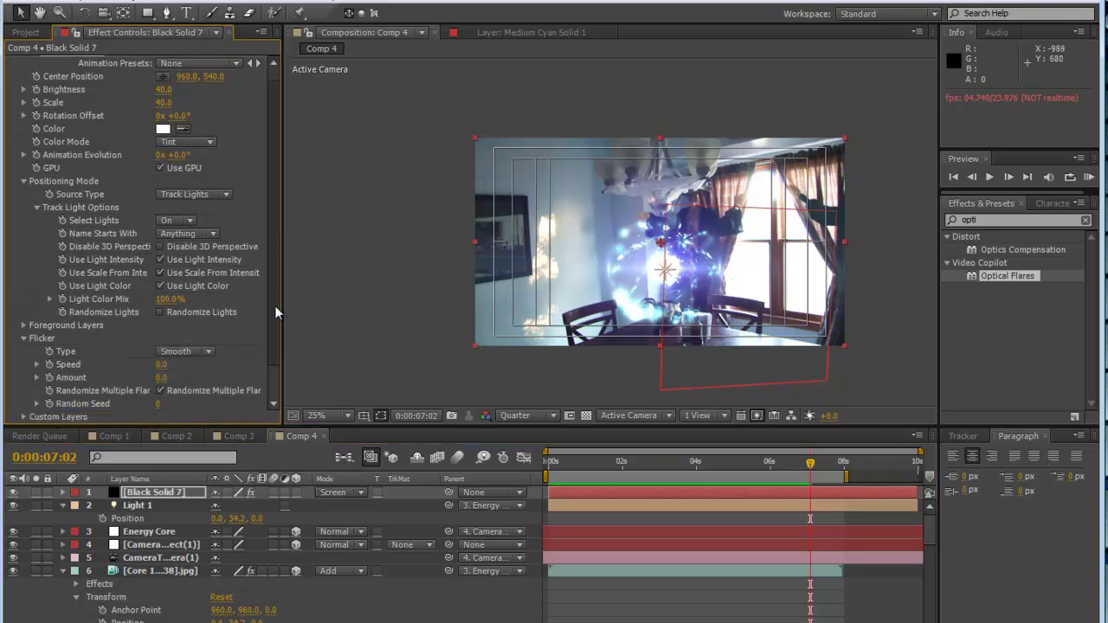
scroll(275, 310, down, 2)
mouse_move(163, 330)
mouse_down()
mouse_move(212, 331)
mouse_move(198, 344)
mouse_move(182, 330)
mouse_up()
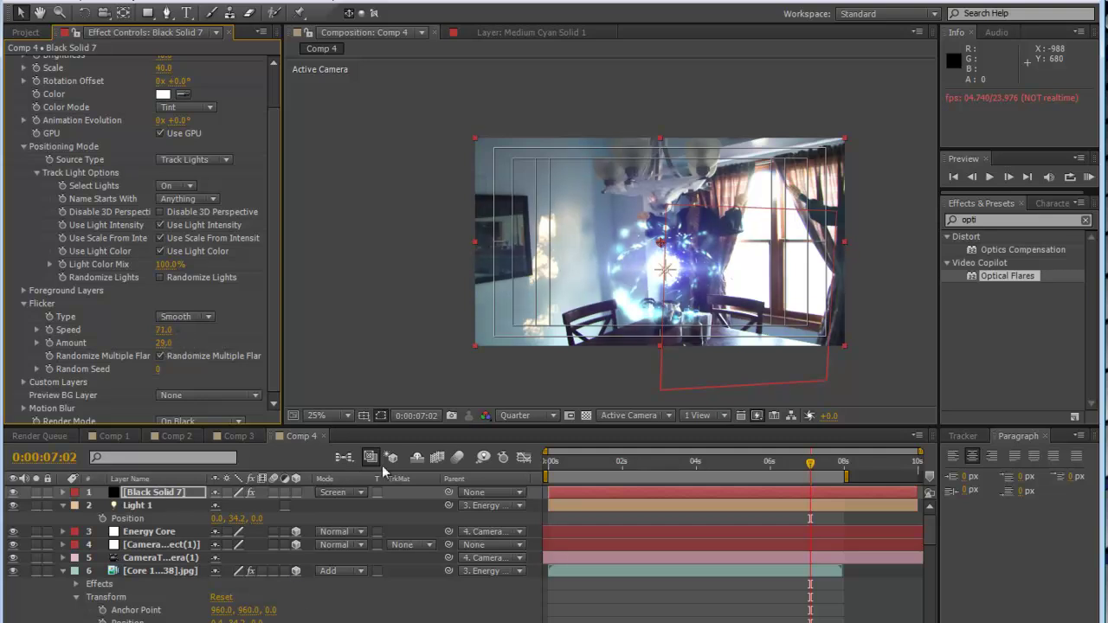
Enable motion blur for the black solid and the composition, and play the shot from the start to check the flare.
click(273, 492)
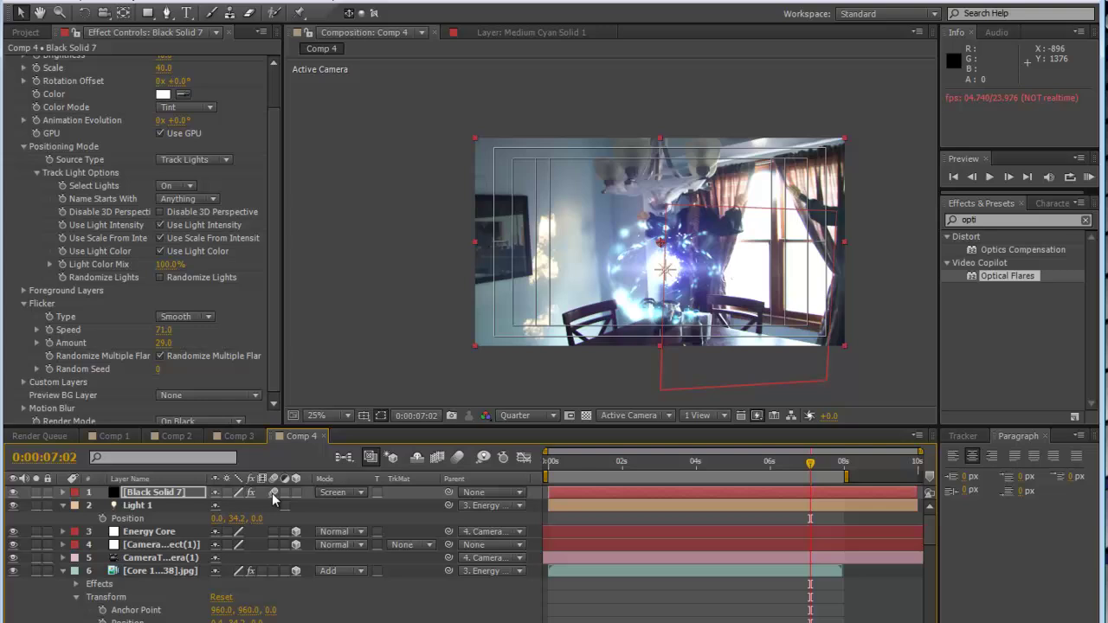
click(459, 459)
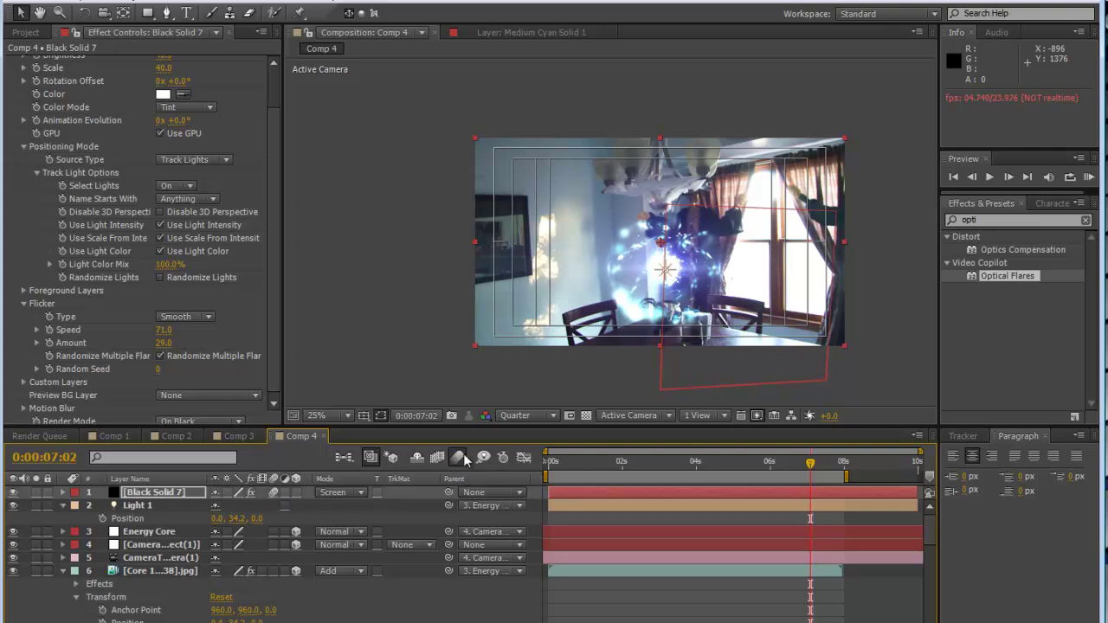
drag(810, 463, 548, 463)
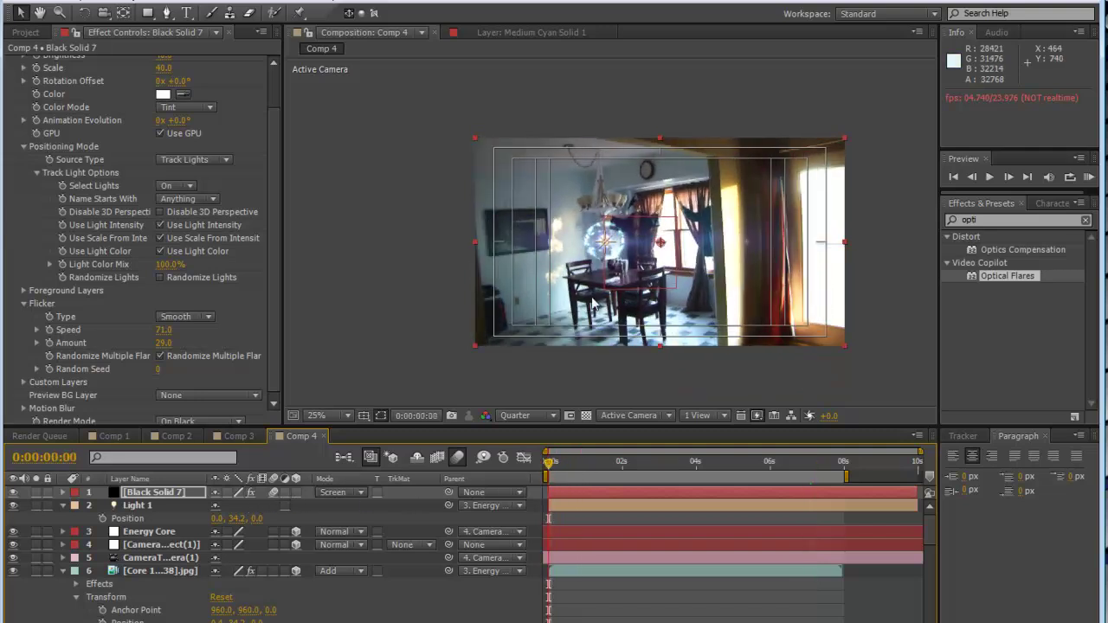
key(space)
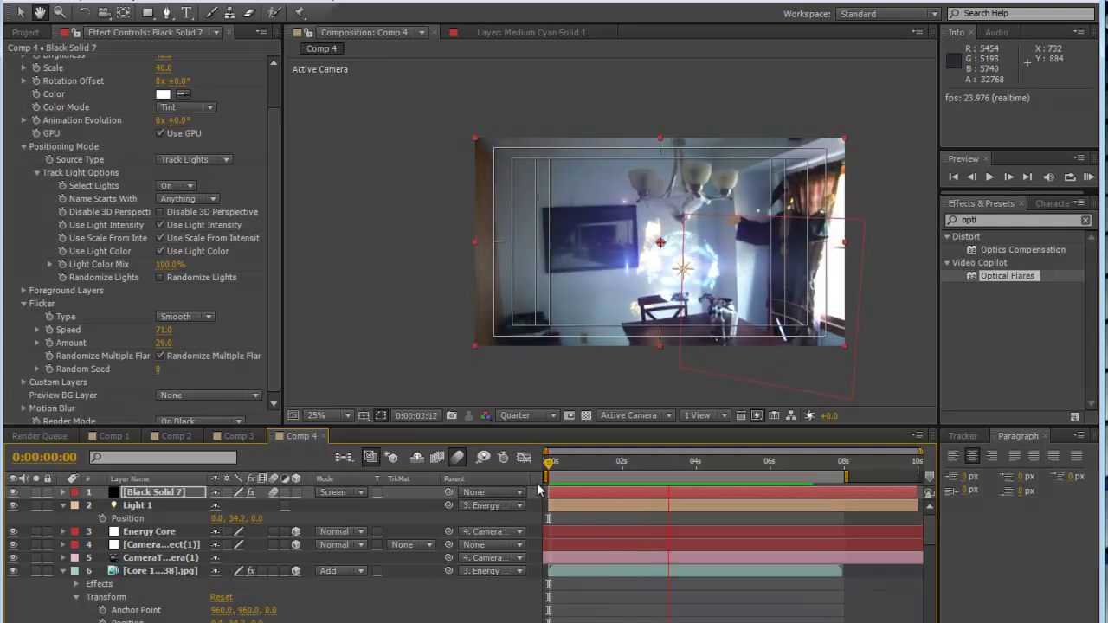
key(space)
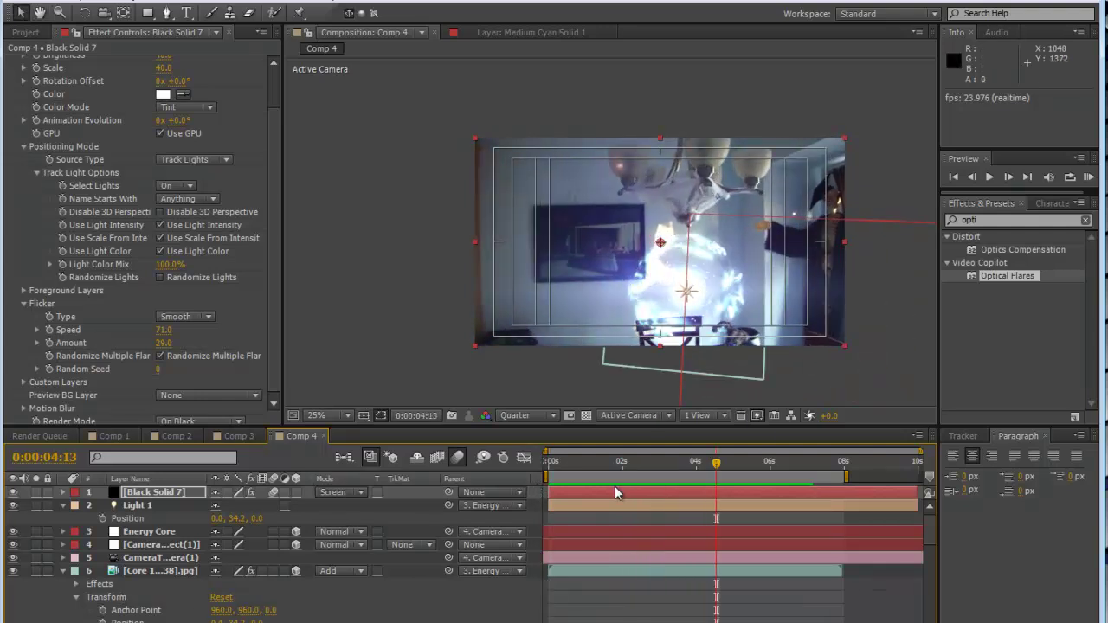
key(Home)
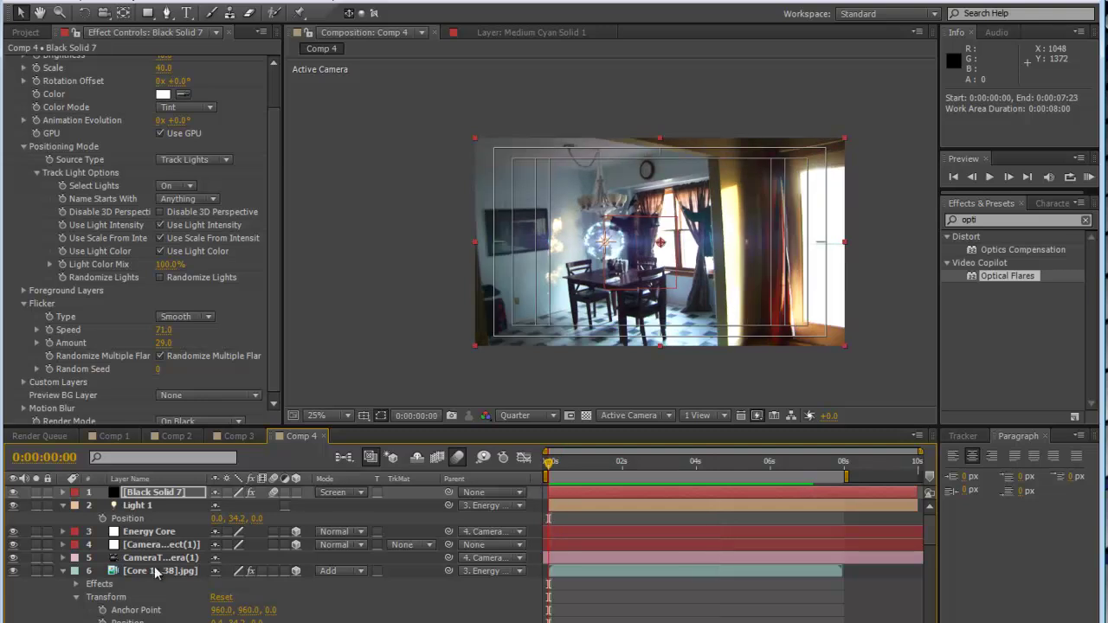
Collapse the expanded light and core layers, and apply the Curves effect to the 00049.MTS footage layer.
click(63, 506)
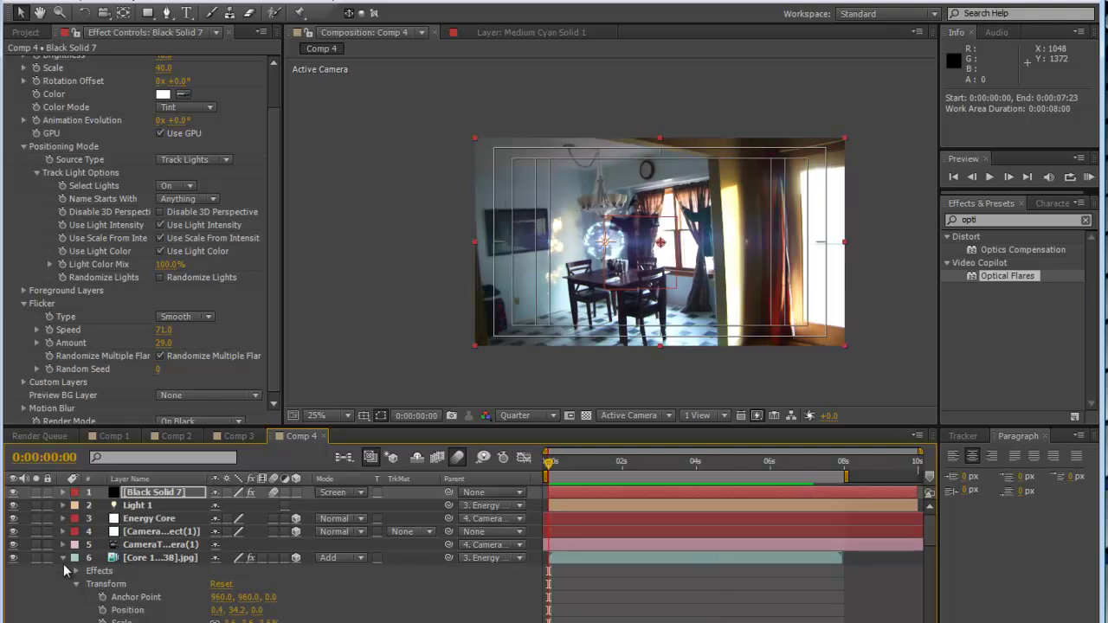
click(63, 559)
click(63, 571)
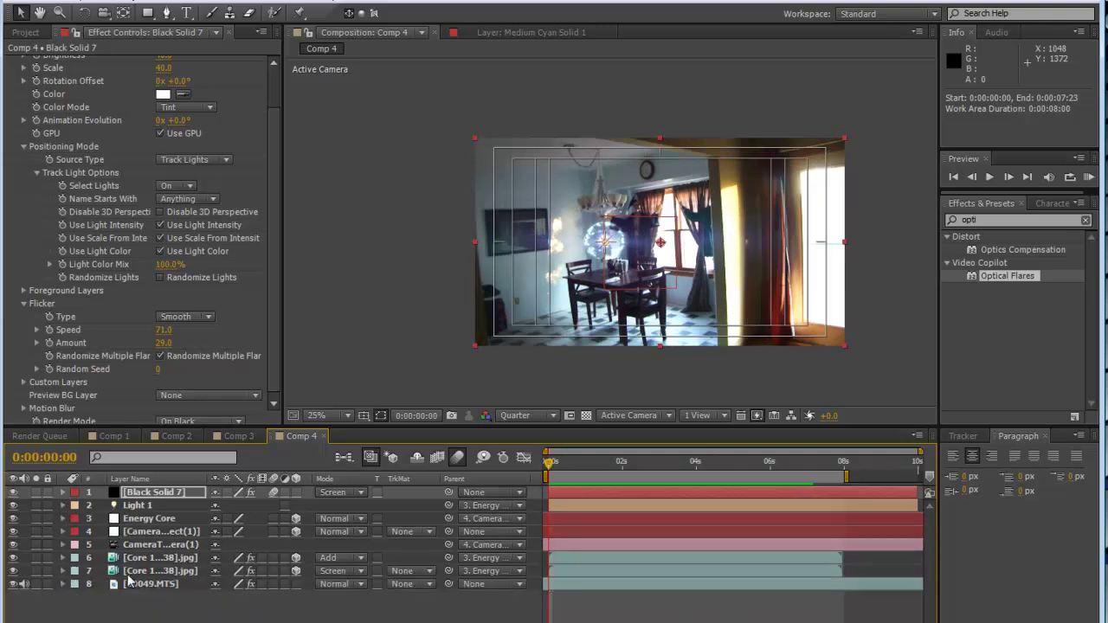
click(170, 585)
click(989, 220)
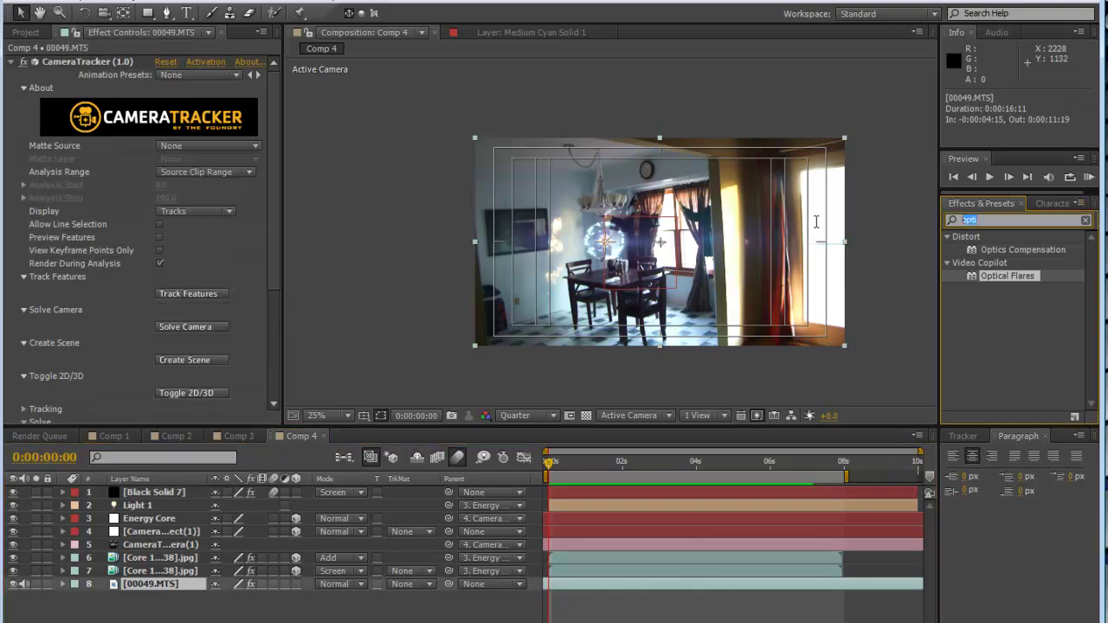
text(camer)
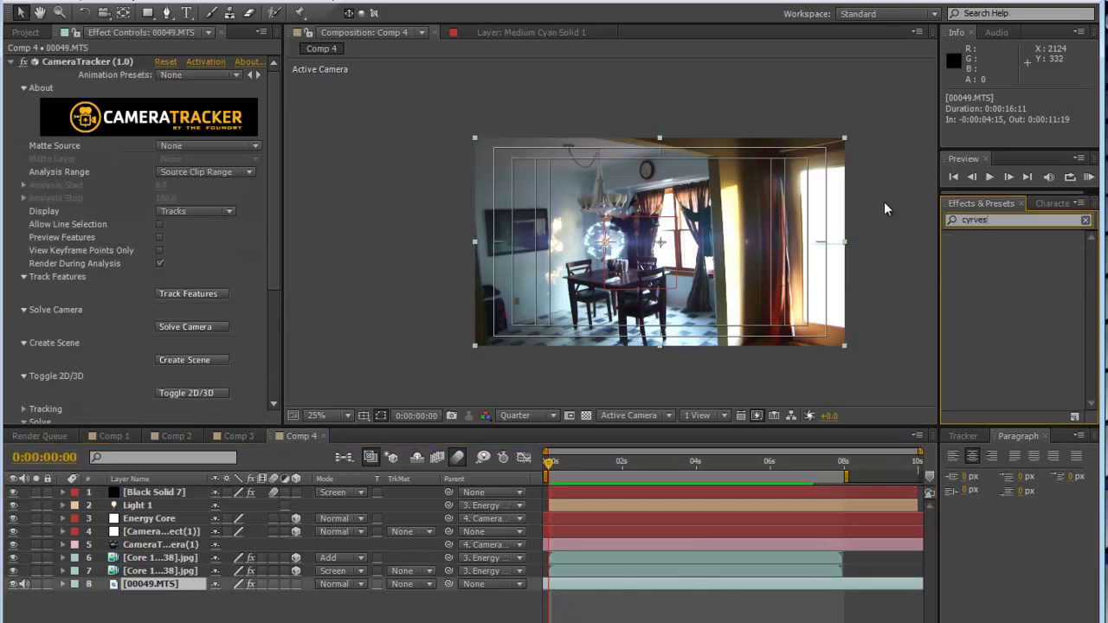
key(BackSpace)
key(BackSpace)
key(BackSpace)
key(BackSpace)
text(urves)
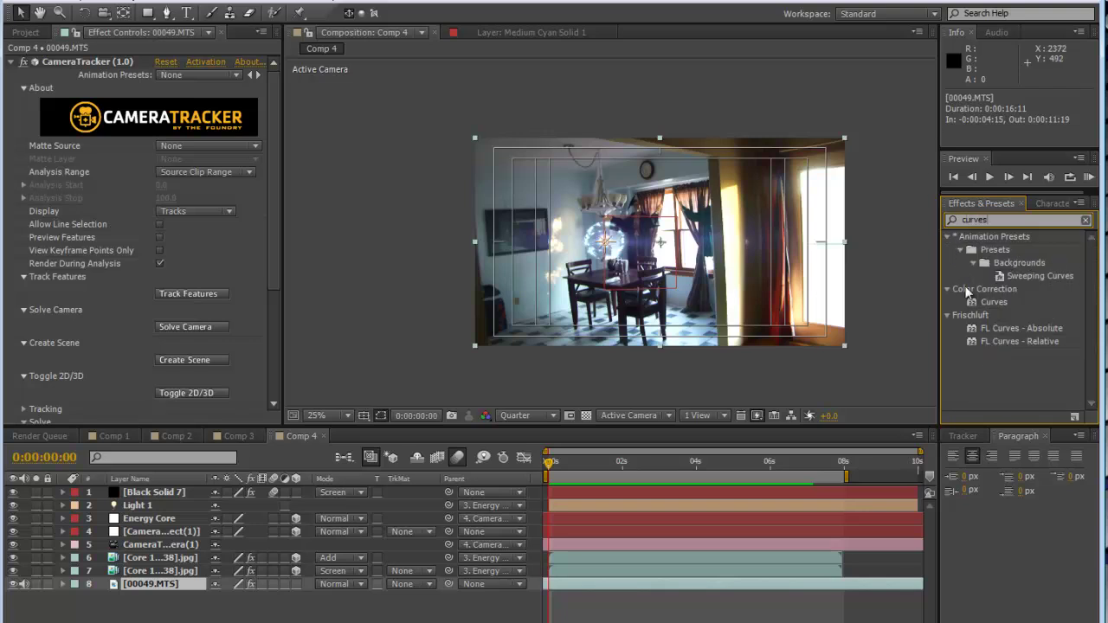
drag(974, 305, 637, 588)
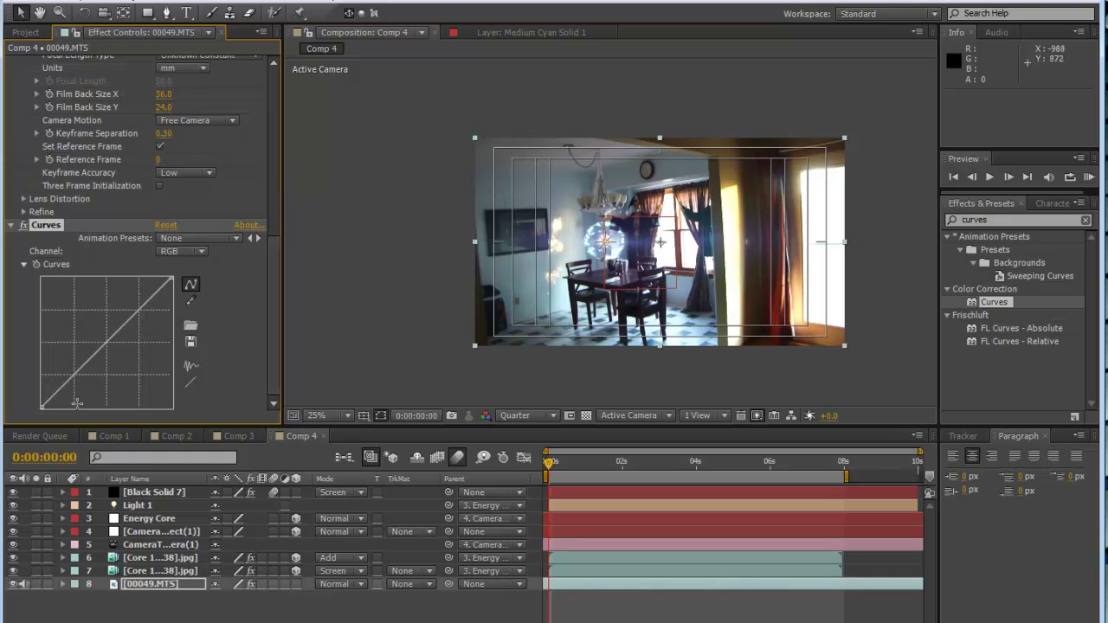
Darken the footage's shadows and midtones with the RGB curve, bend its Blue curve into an S-shape, and play the shot to check the grade.
drag(106, 350, 75, 394)
mouse_move(147, 311)
mouse_down()
mouse_move(155, 316)
mouse_move(153, 301)
mouse_up()
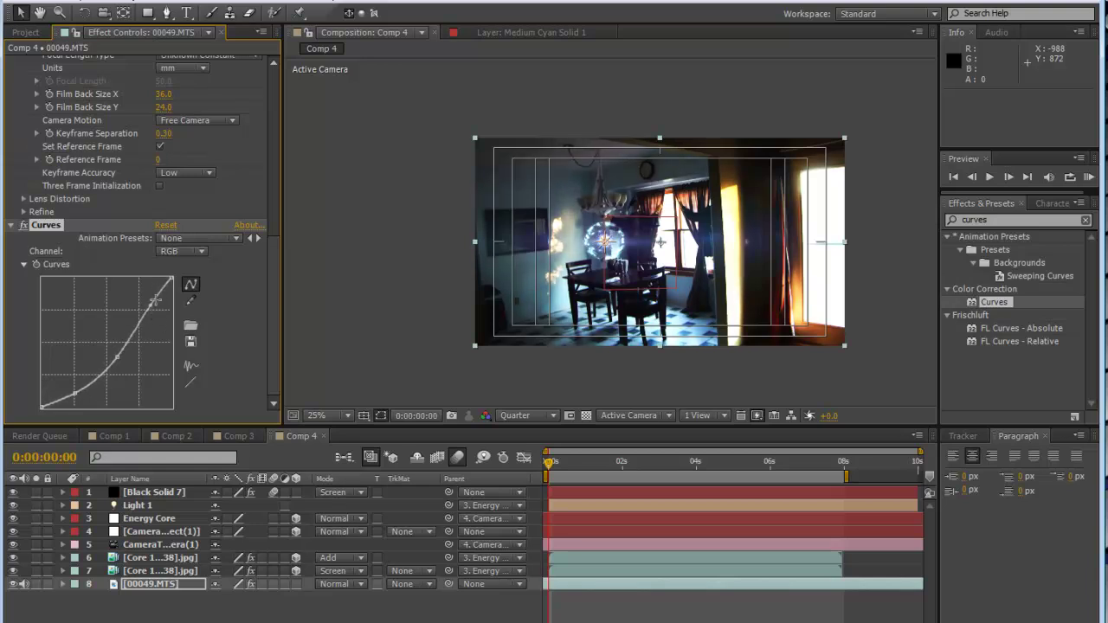
click(199, 252)
click(190, 321)
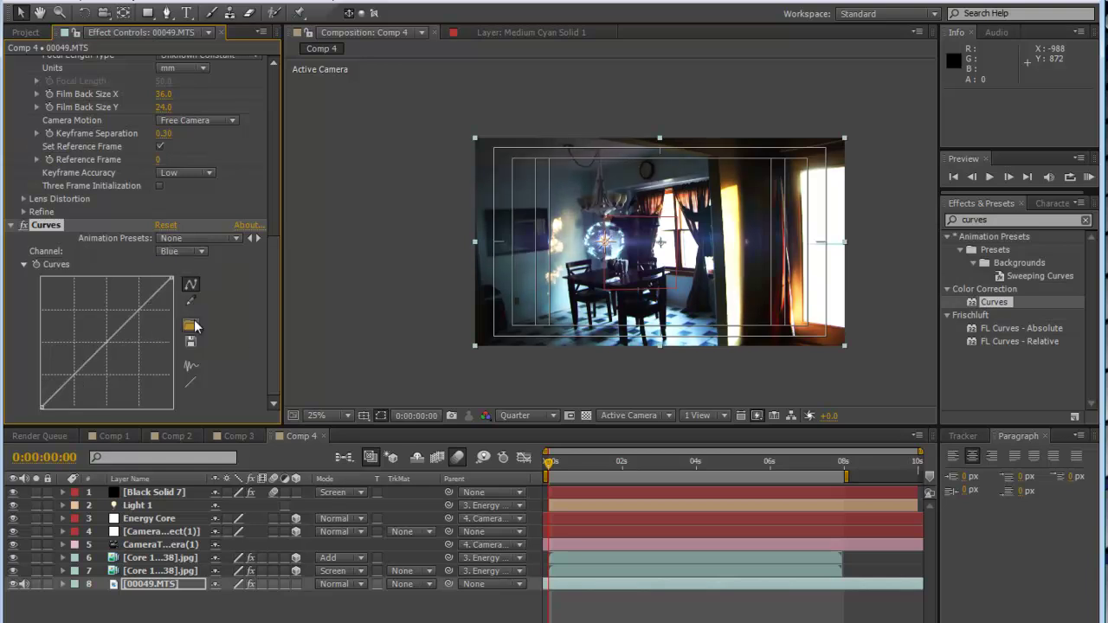
drag(93, 347, 114, 360)
drag(156, 308, 152, 290)
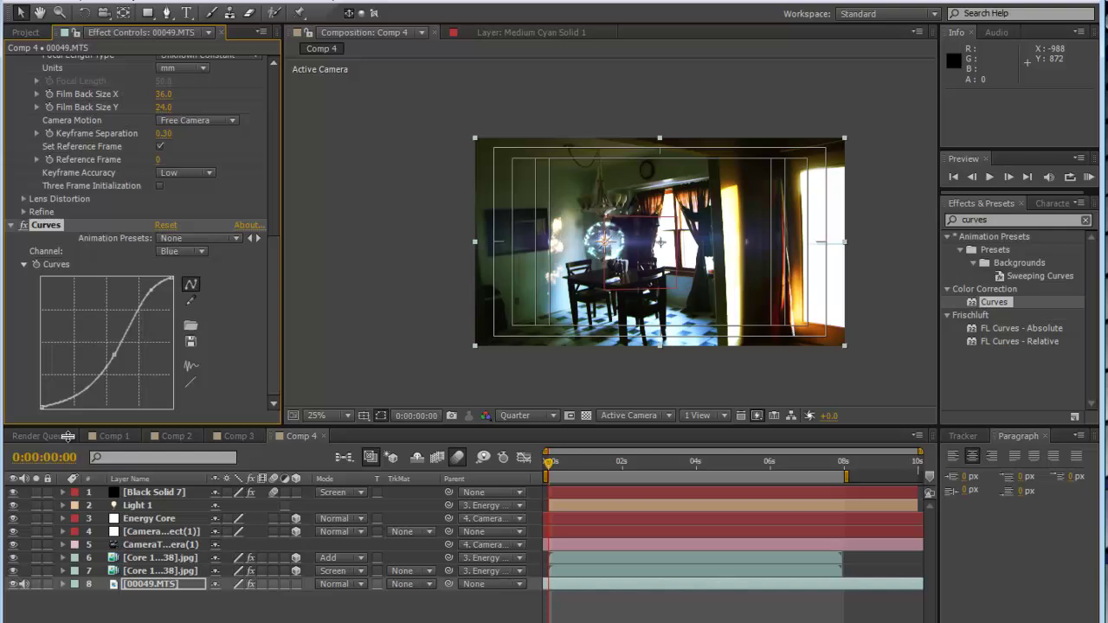
click(83, 390)
mouse_move(82, 390)
mouse_down()
mouse_move(79, 374)
mouse_move(81, 390)
mouse_up()
key(space)
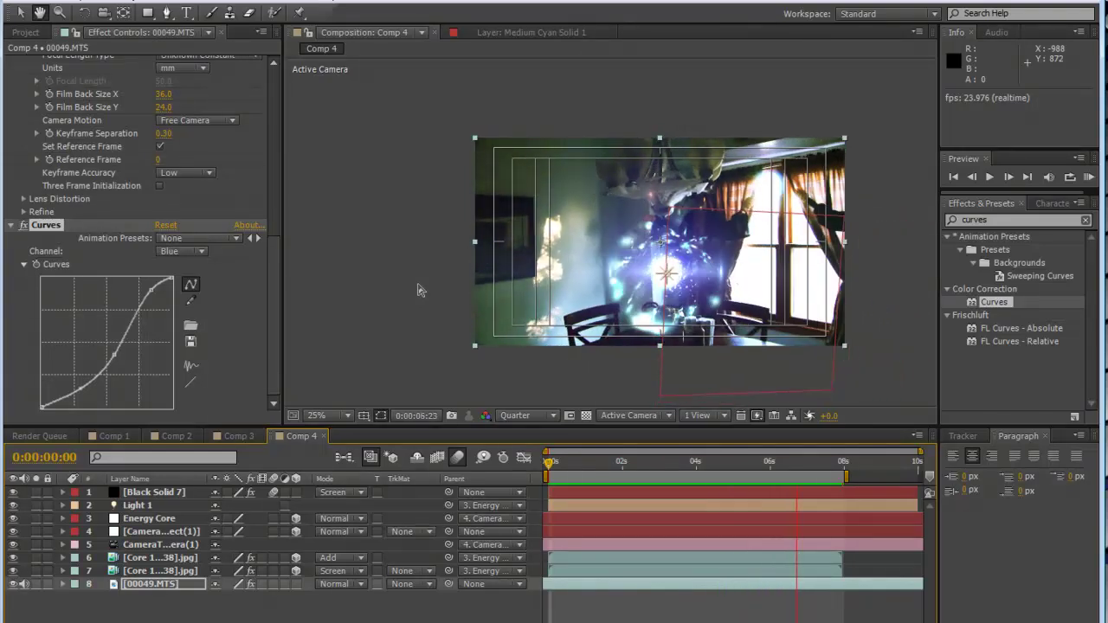
Stop the preview playback, switch to the browser and look through the posts and page overview of the Avid Productions 479 Facebook page.
key(space)
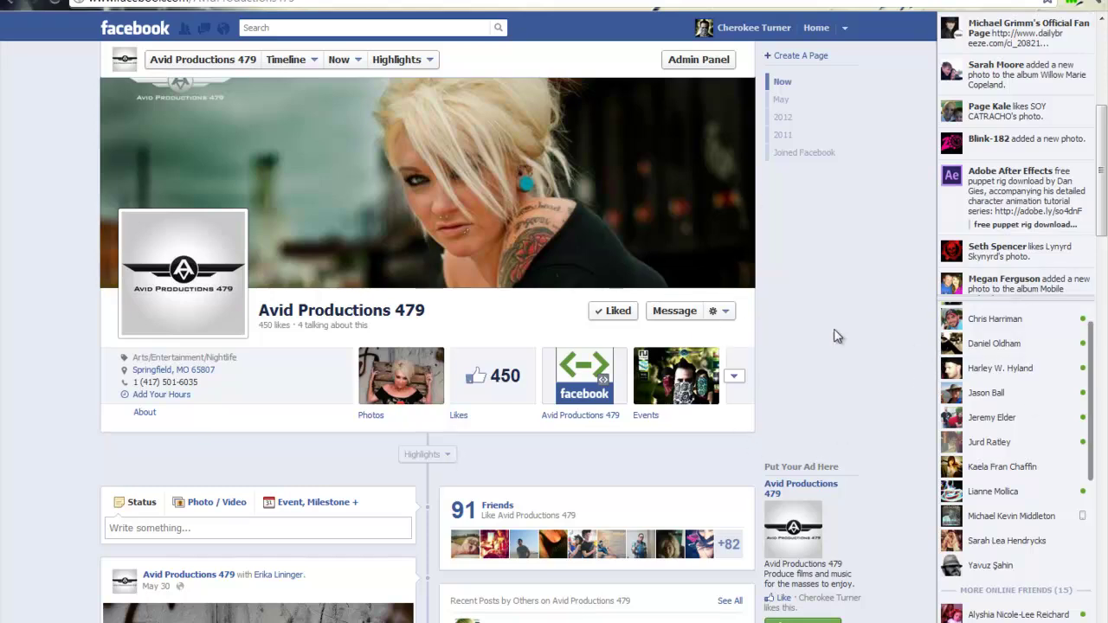
scroll(836, 337, down, 5)
scroll(836, 340, down, 15)
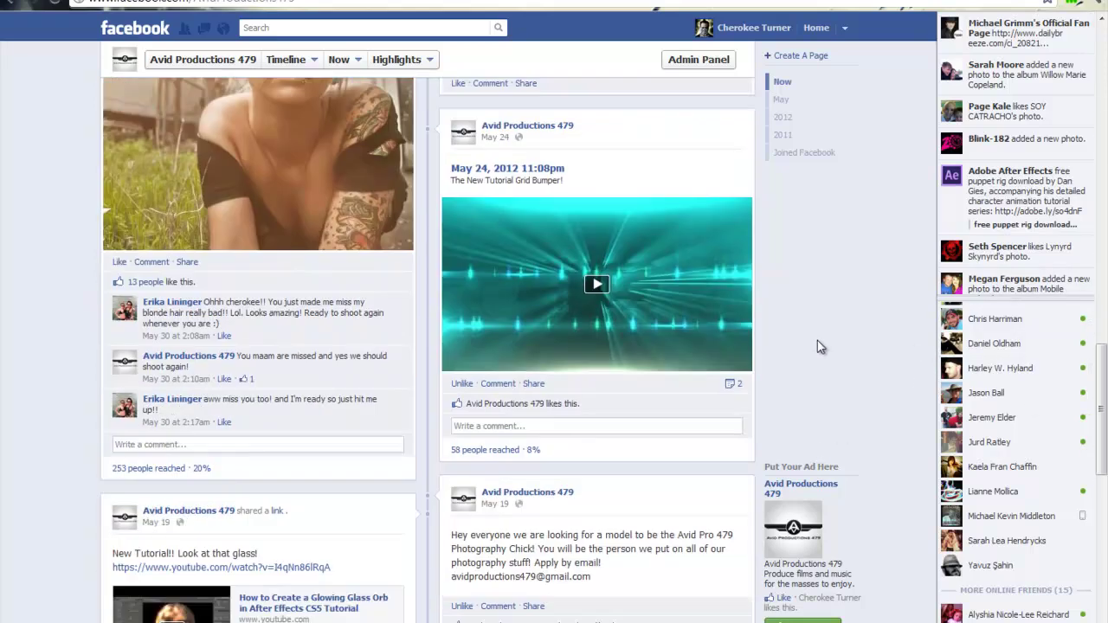
scroll(603, 355, down, 5)
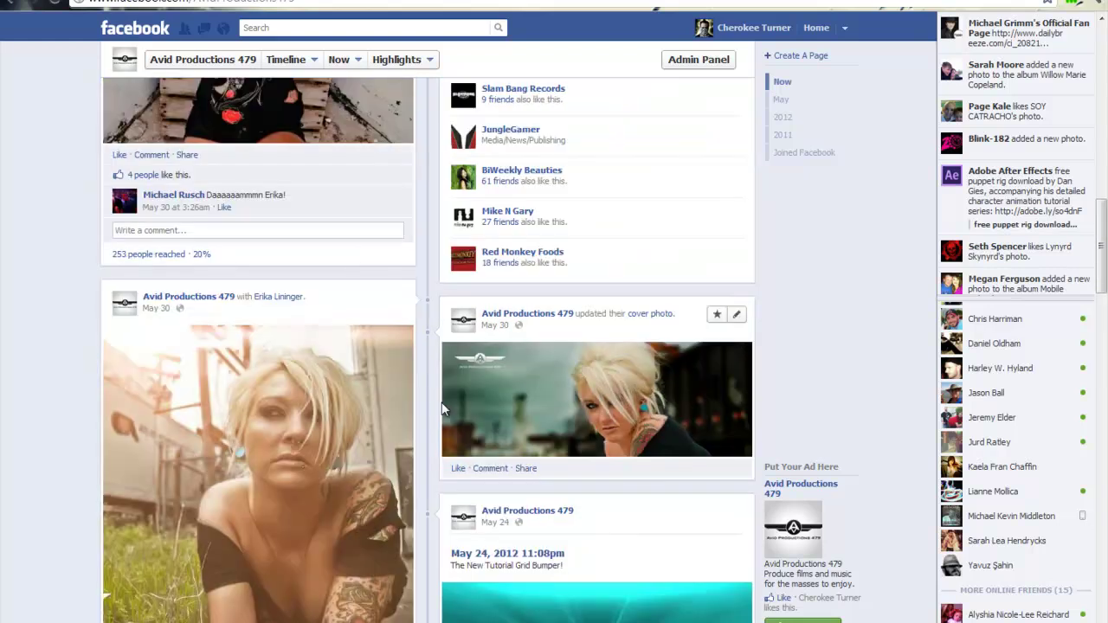
scroll(586, 446, up, 20)
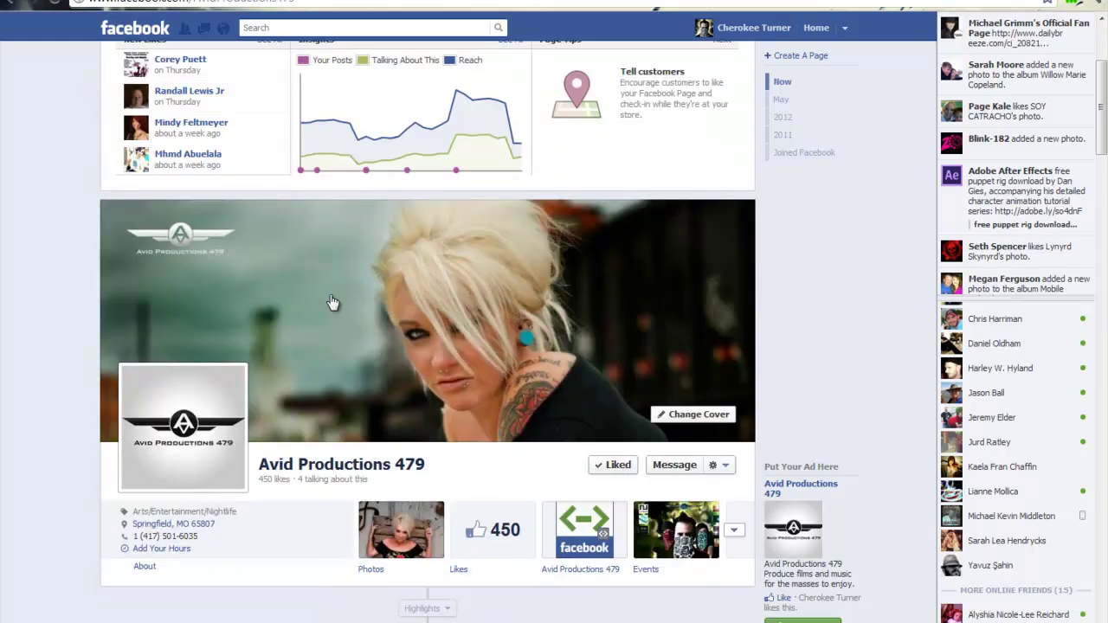
scroll(241, 262, up, 3)
scroll(391, 293, up, 1)
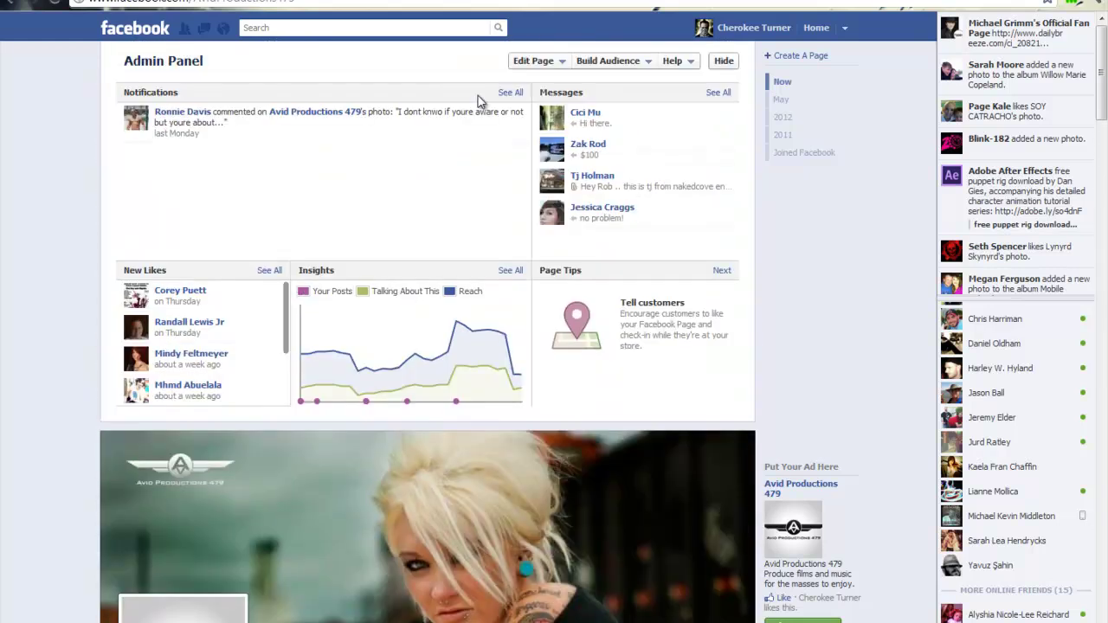
scroll(606, 312, down, 4)
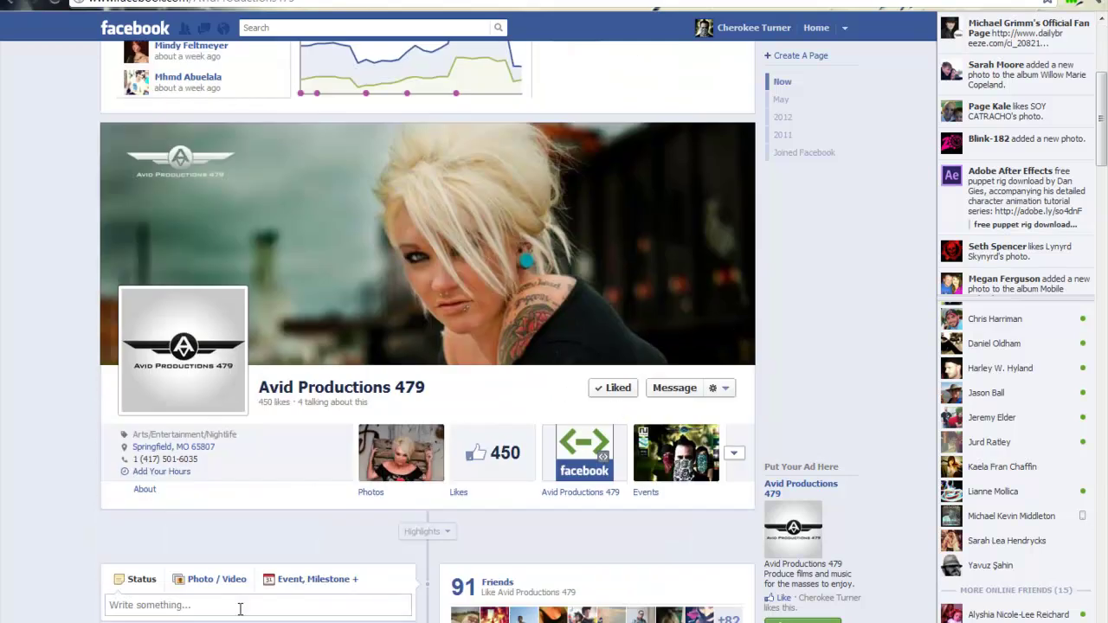
scroll(240, 606, down, 3)
scroll(419, 585, down, 1)
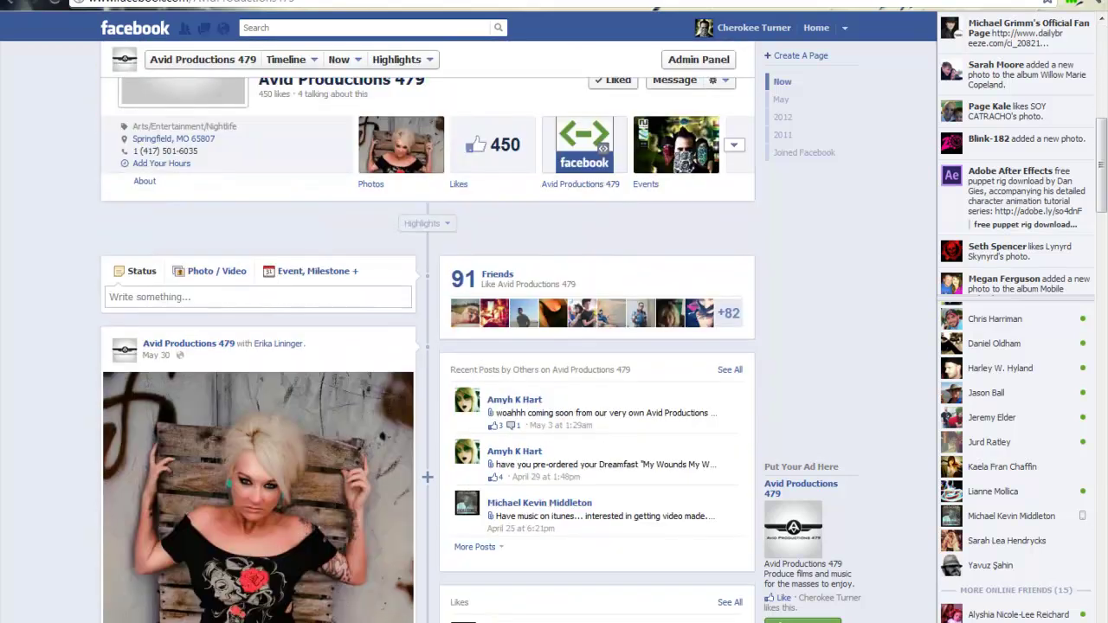
scroll(638, 606, down, 3)
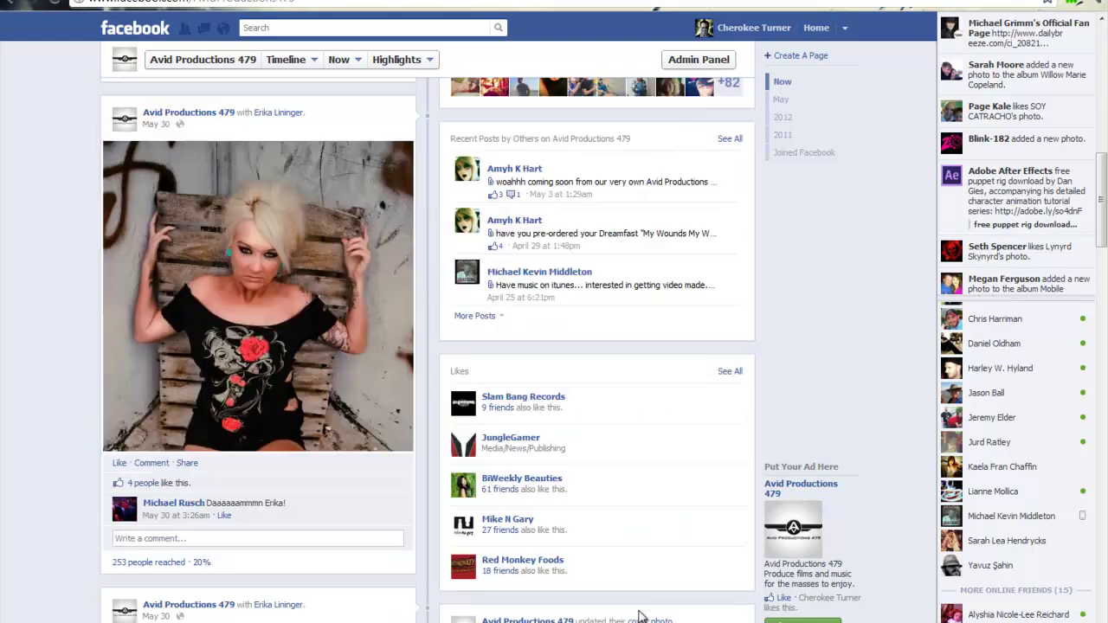
scroll(416, 240, up, 10)
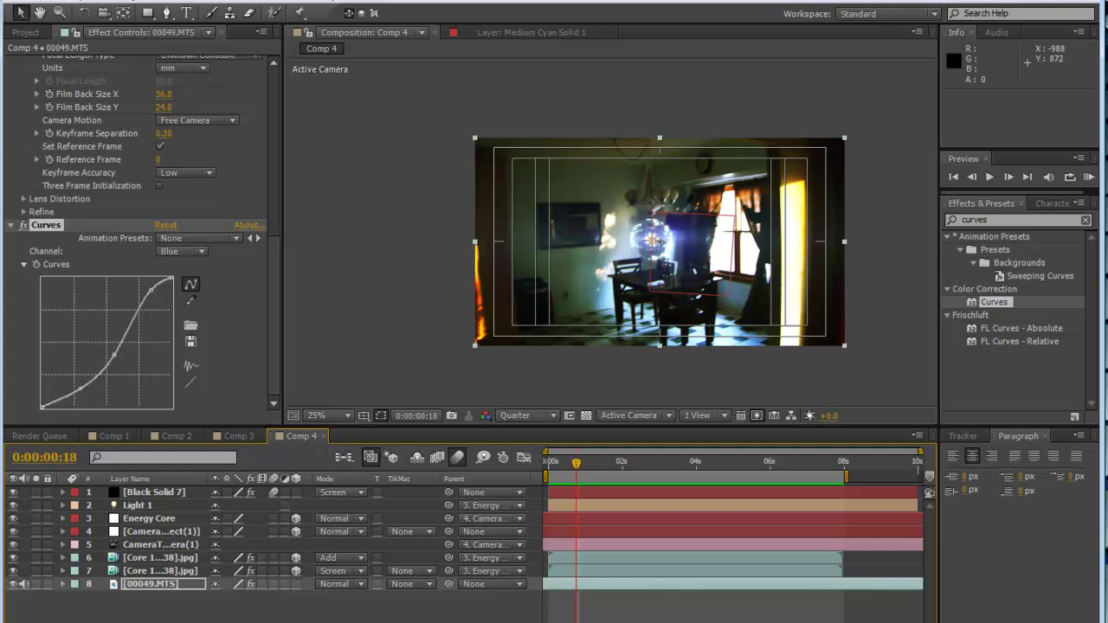
click(190, 300)
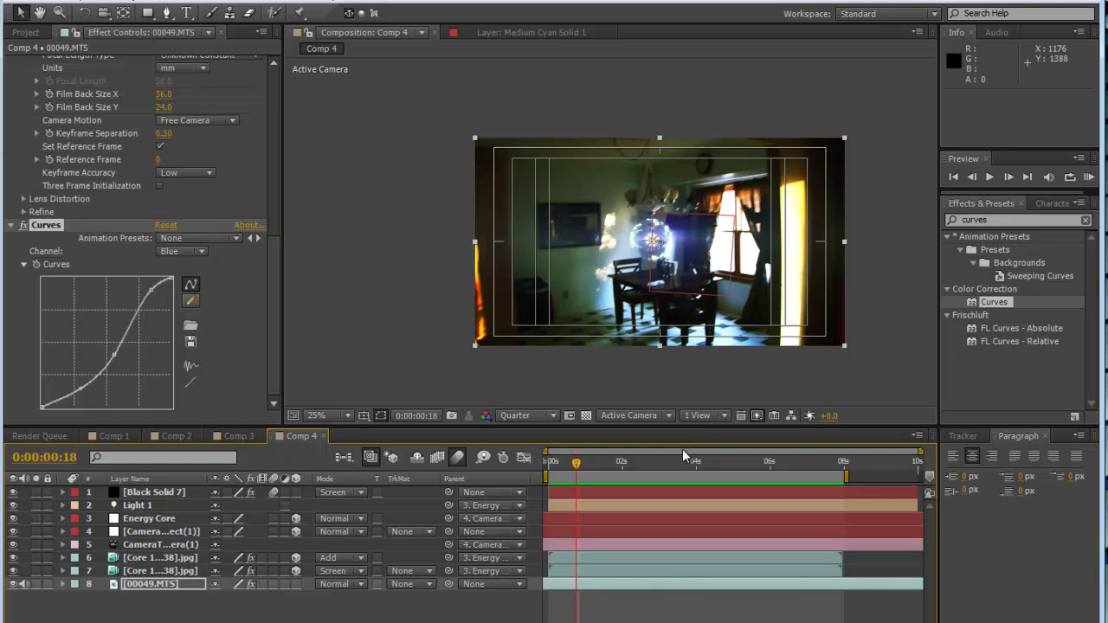